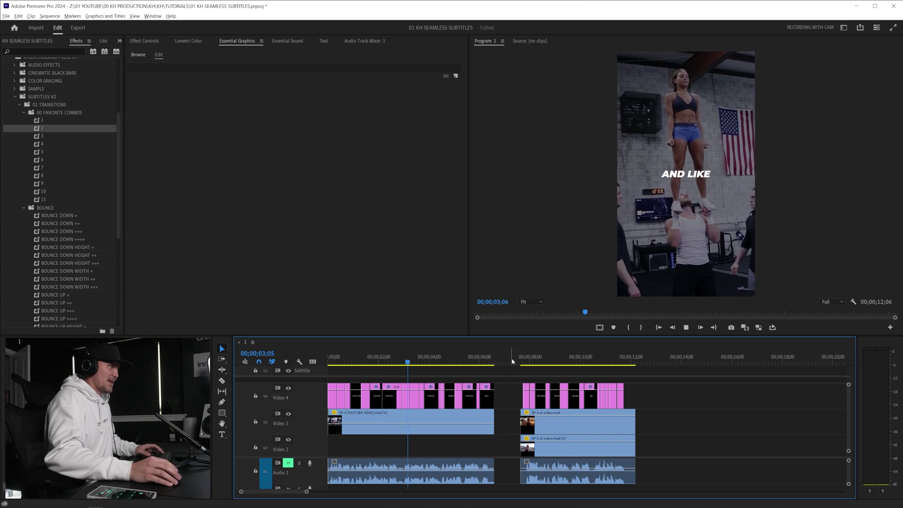
- Apply favorite combo preset 1 to all subtitle clips of the second group and play back the animated subtitles
left_click(546, 360)
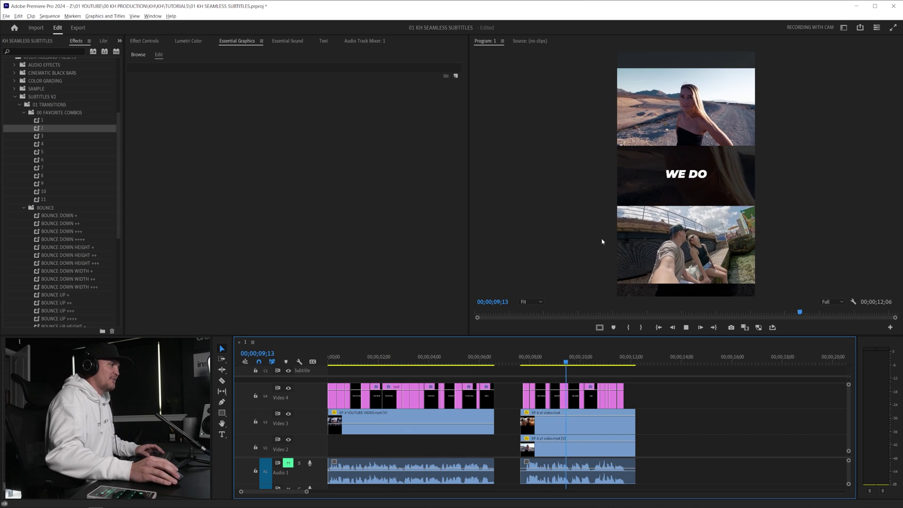
key("space")
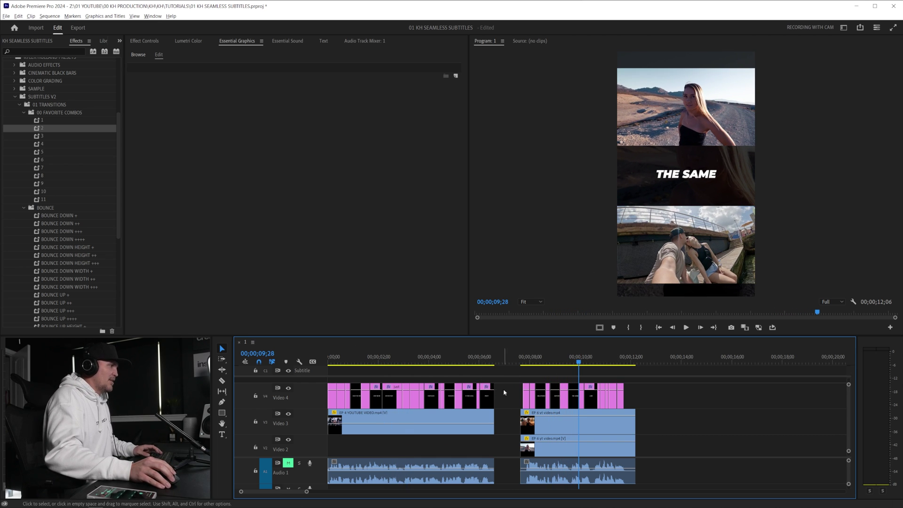
left_click_drag(320, 391, 319, 390)
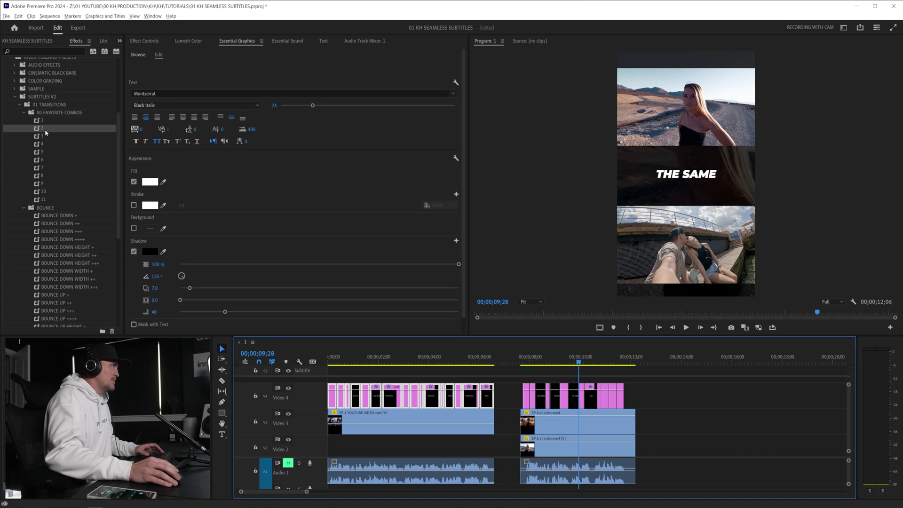
left_click_drag(513, 389, 611, 396)
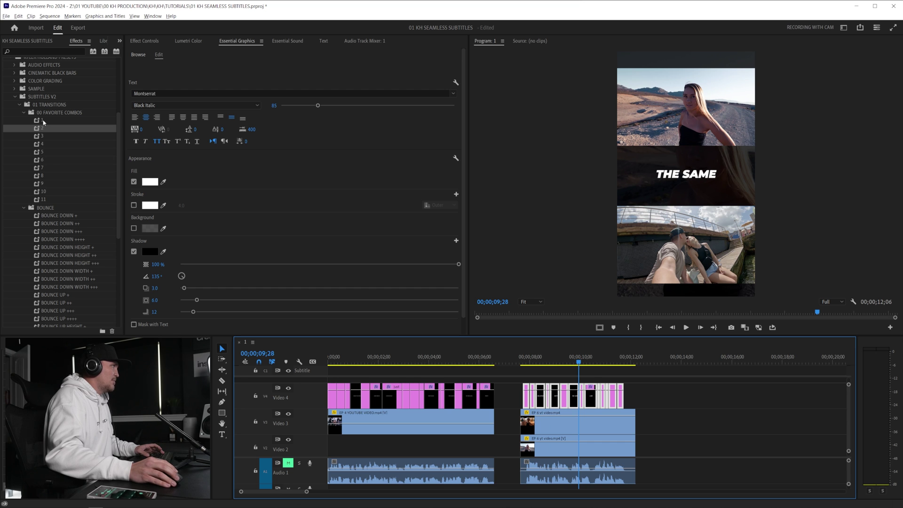
left_click_drag(43, 121, 551, 391)
left_click(526, 359)
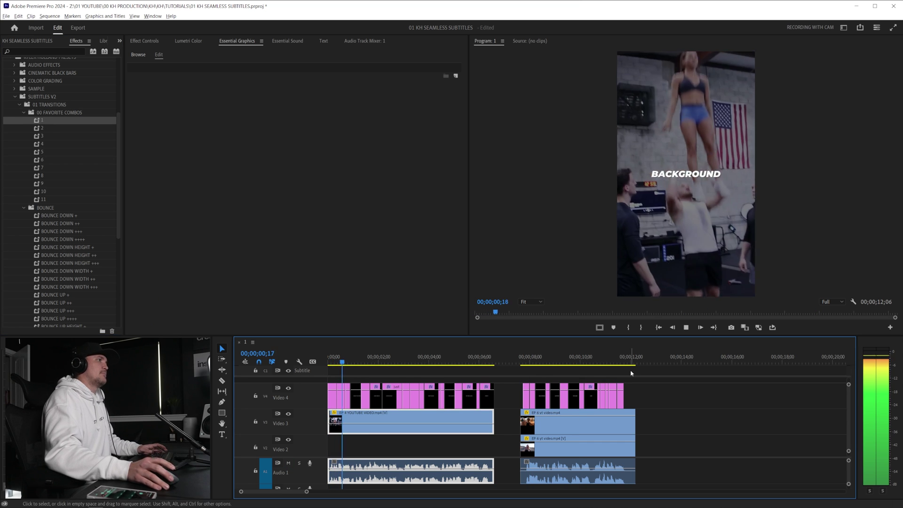
key("grave")
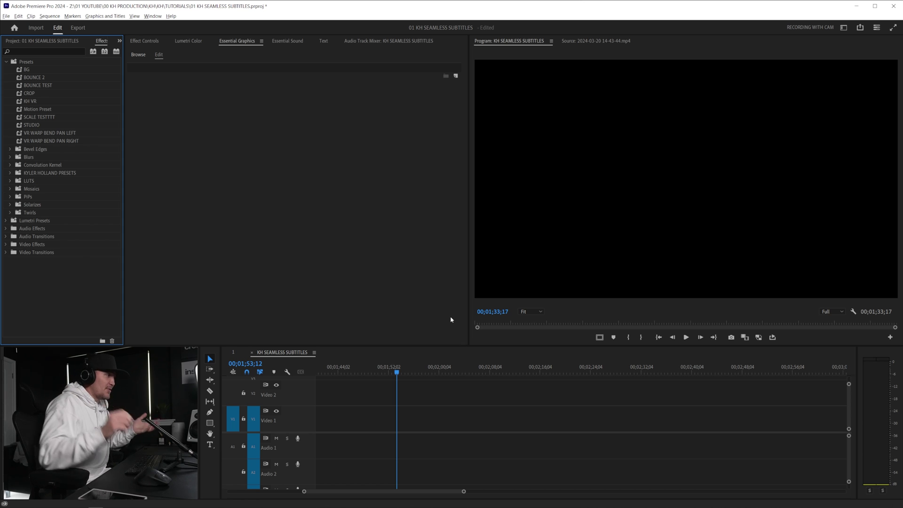
- Import the preset file KH SUBTITLE V2.prfpset from the Downloads folder into the Presets bin
right_click(32, 61)
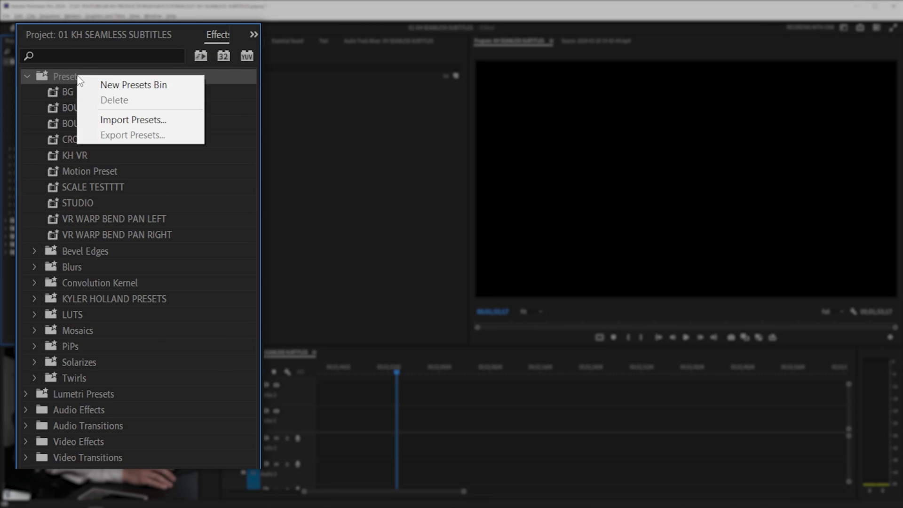
left_click(128, 118)
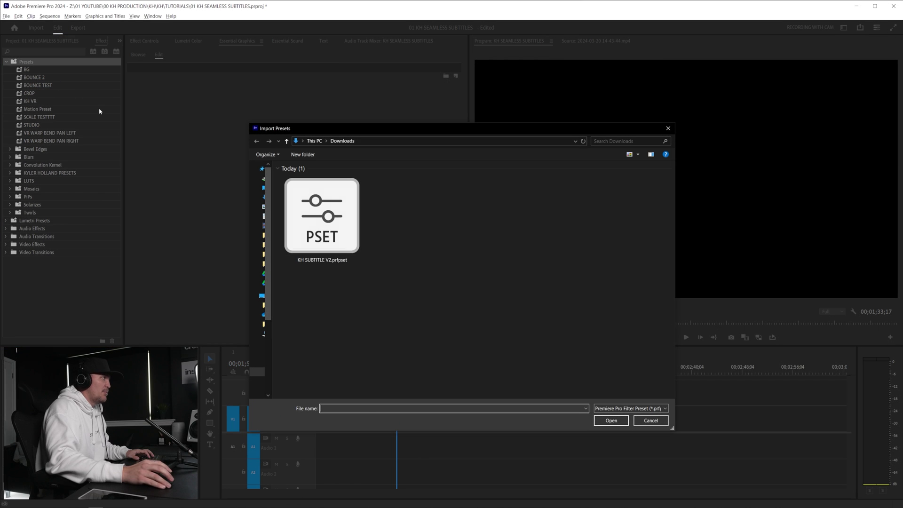
left_click(332, 219)
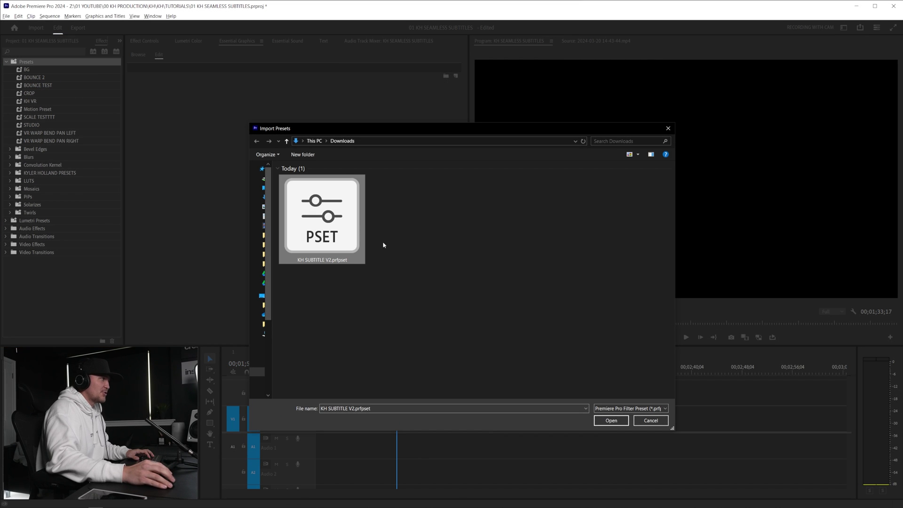
left_click(622, 420)
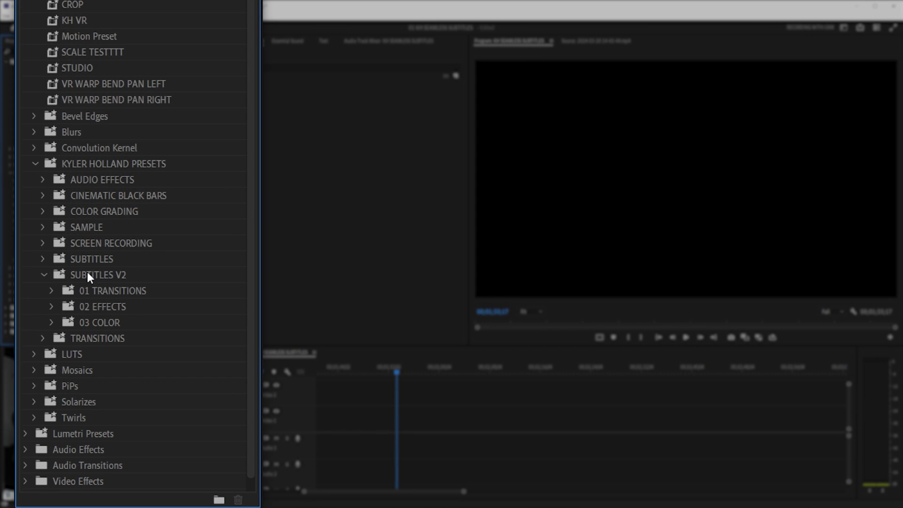
- Look through the favorite combos, bounce and scale presets in the 01 TRANSITIONS bin of SUBTITLES V2, collapsing the bins when done
left_click(106, 278)
scroll(162, 270, "down", 1)
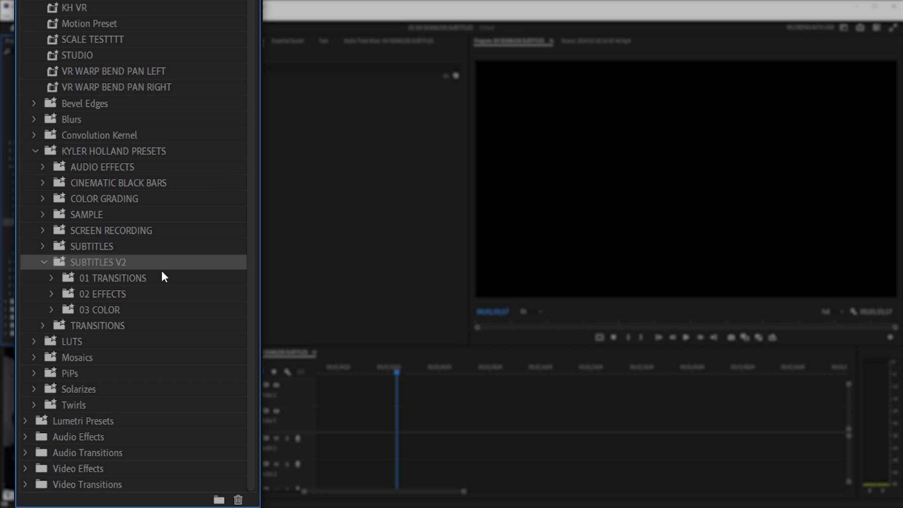
left_click(51, 278)
scroll(69, 263, "down", 5)
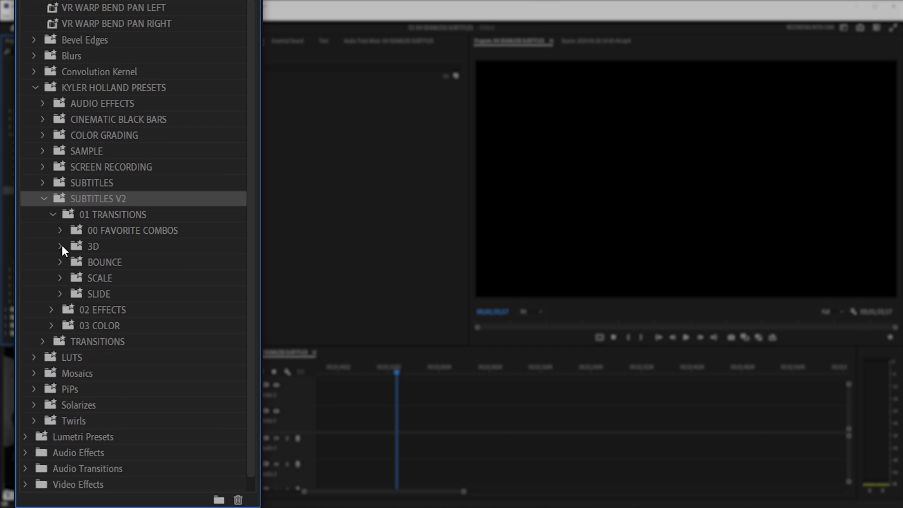
left_click(59, 230)
scroll(57, 230, "down", 6)
left_click(65, 356)
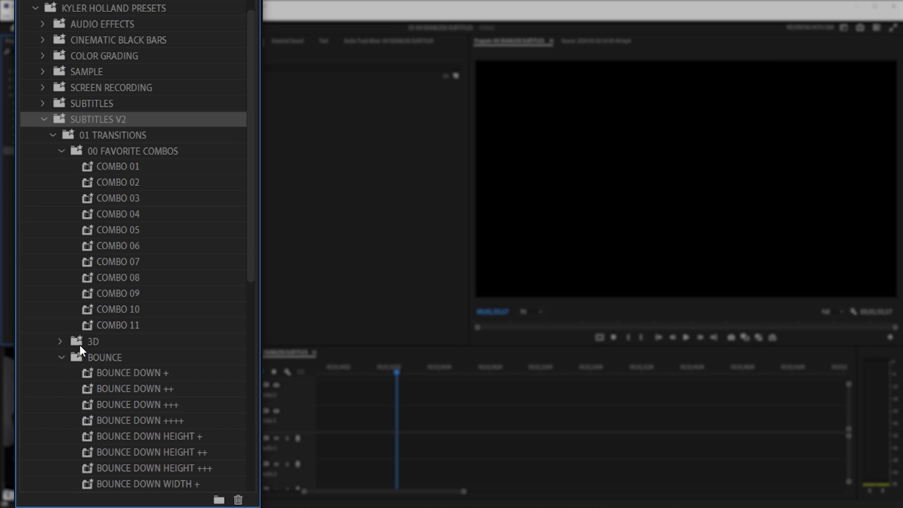
scroll(123, 313, "down", 20)
left_click(59, 262)
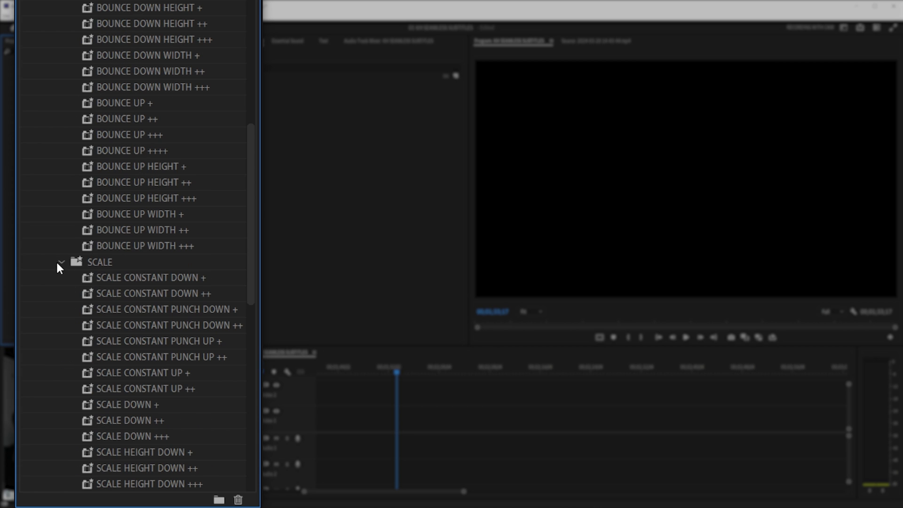
left_click(61, 262)
scroll(66, 258, "up", 15)
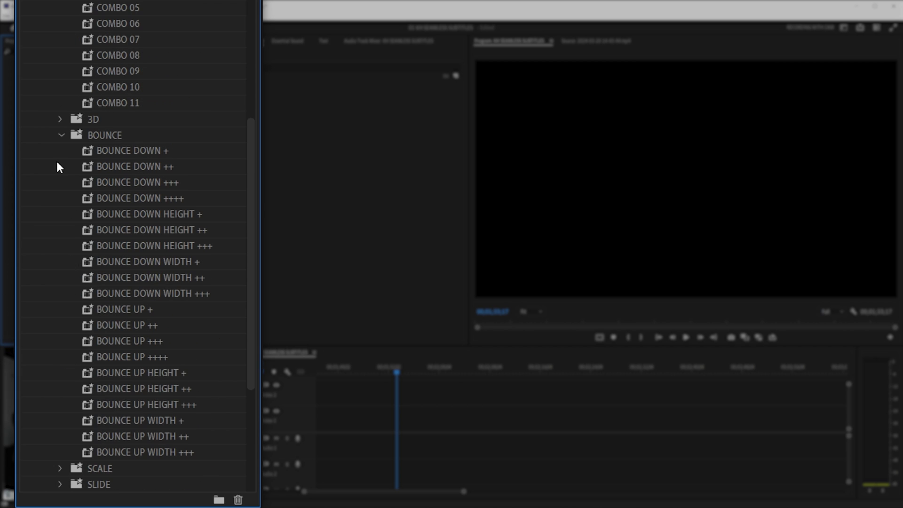
left_click(60, 135)
left_click(51, 144)
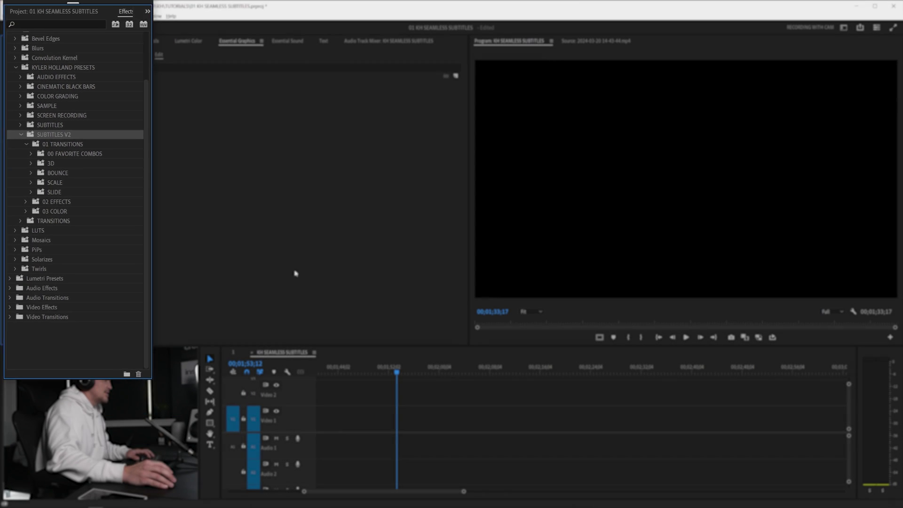
- Add a text layer with the creator's full name, center-align it, and center it horizontally and vertically in the frame
left_click(625, 180)
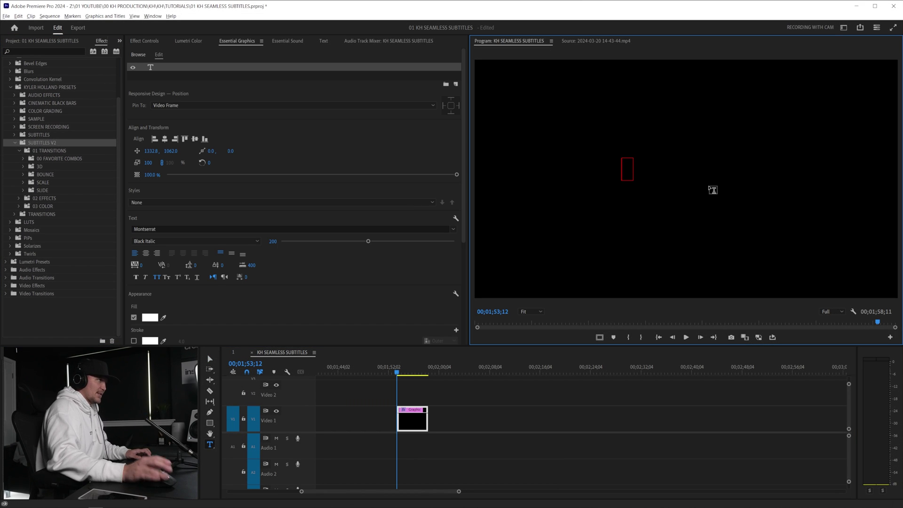
type("KYLER HOLLAND")
left_click(146, 254)
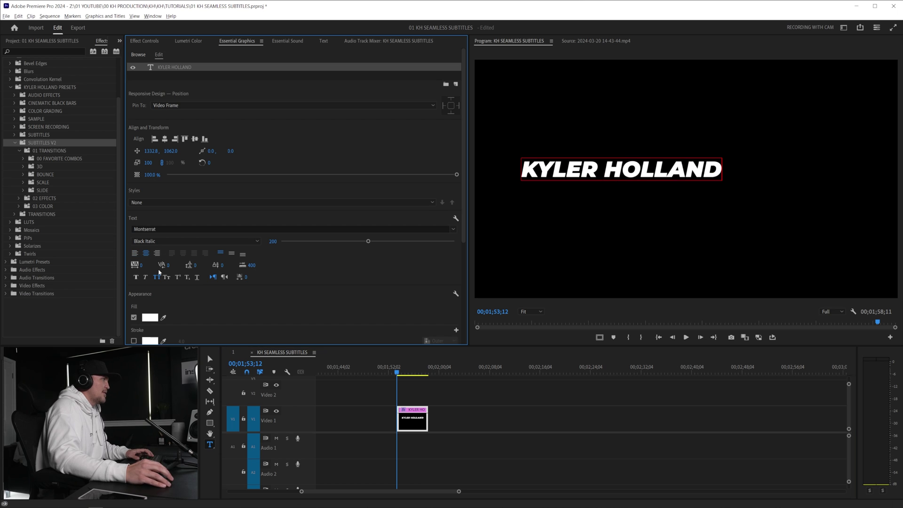
left_click(165, 143)
left_click(195, 139)
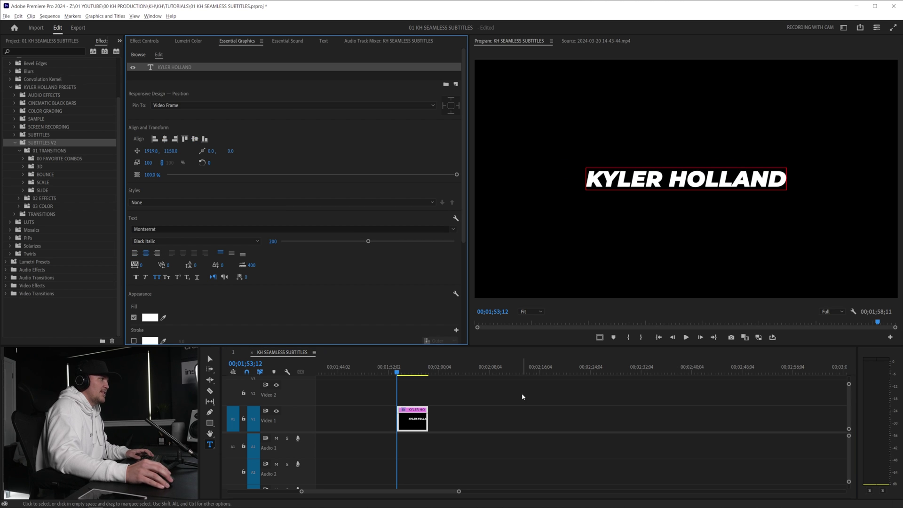
- Trim the end of the title clip to about 00;01;54;24, play it back, and save the project
left_click(459, 395)
key("space")
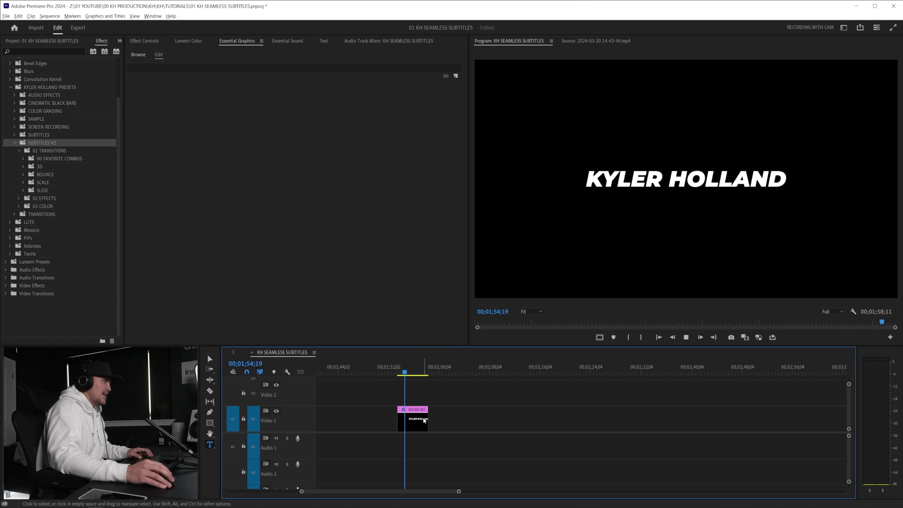
key("w")
key("equal")
key("equal")
left_click(545, 371)
key("space")
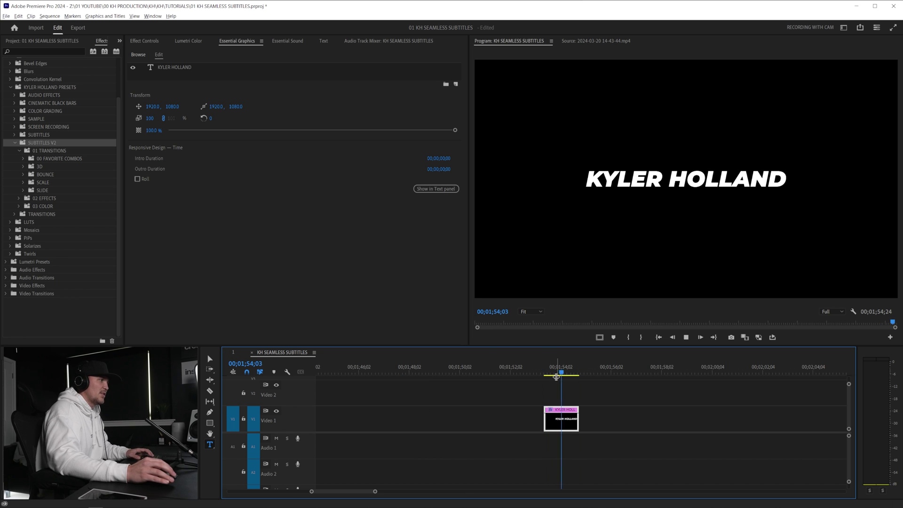
key("ctrl+s")
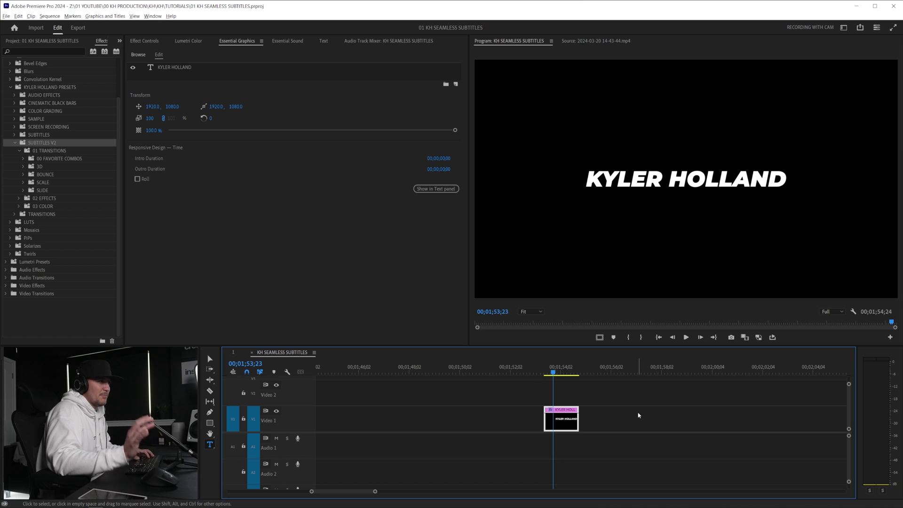
- Move the title clip earlier on Video 1 so it ends at about 00;01;52;28, and expand the 00 FAVORITE COMBOS bin
left_click_drag(562, 419, 515, 419)
left_click(512, 372)
left_click(23, 159)
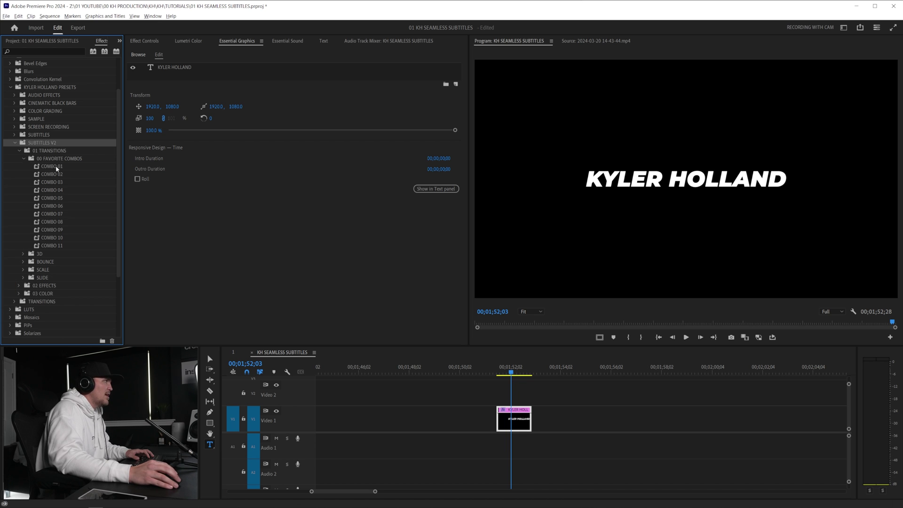
left_click(56, 168)
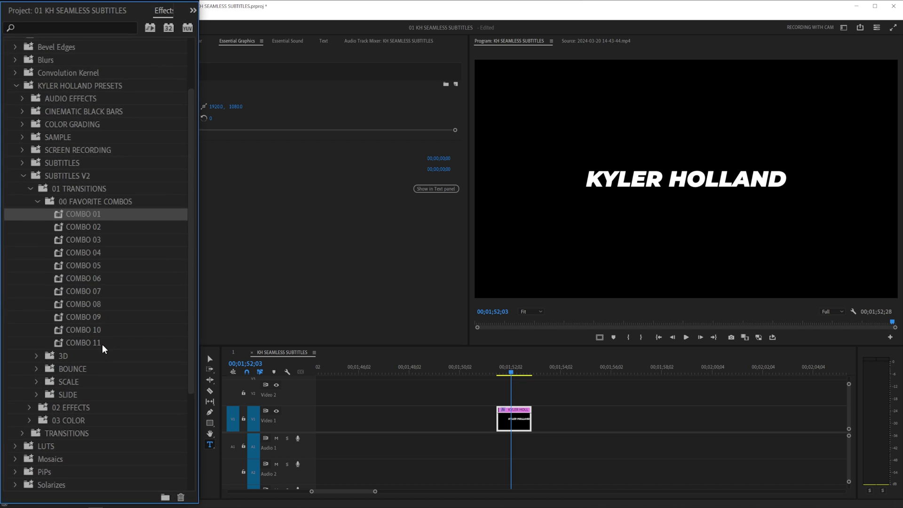
scroll(83, 380, "up", 4)
scroll(83, 376, "down", 5)
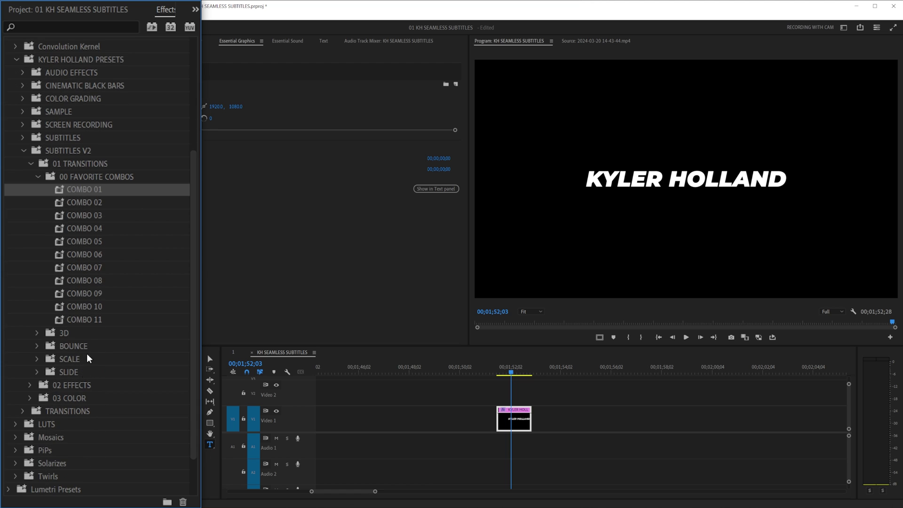
- Apply the BOUNCE DOWN + preset to the title clip and scrub through its start
left_click(38, 347)
left_click(102, 363)
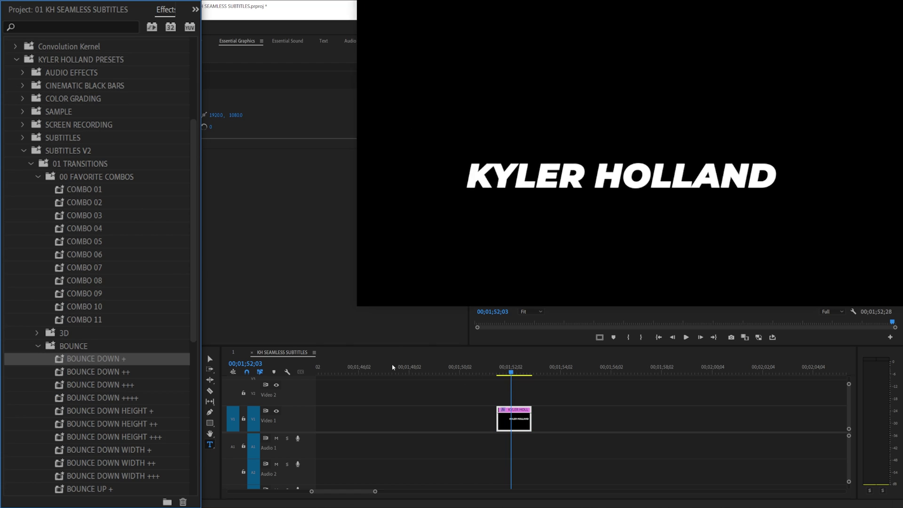
left_click(498, 371)
left_click_drag(498, 370, 513, 371)
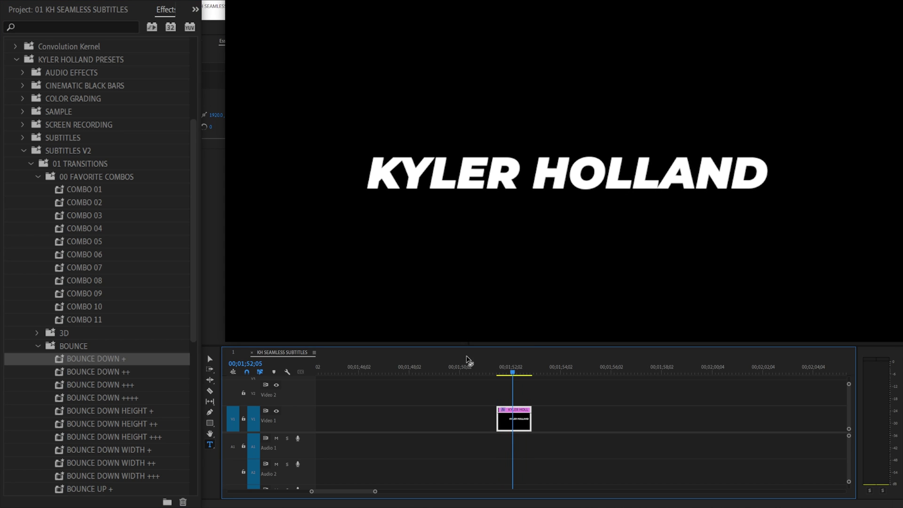
- Apply the 3D FLIP BACKWARD preset to the title clip and scrub through the animation
left_click(38, 346)
left_click(37, 332)
left_click(99, 346)
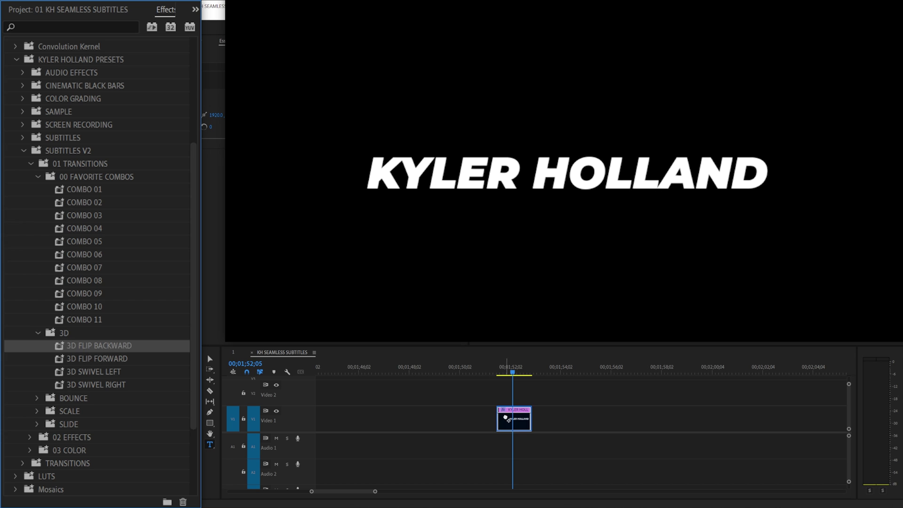
left_click_drag(495, 371, 522, 424)
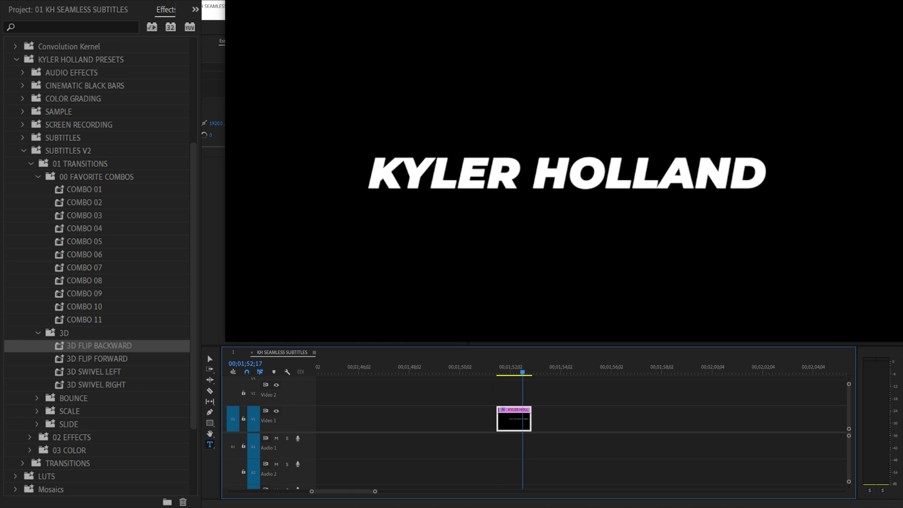
- Apply the 01 GREEN preset from the 03 COLOR bin to the title clip
scroll(122, 361, "down", 4)
left_click(30, 347)
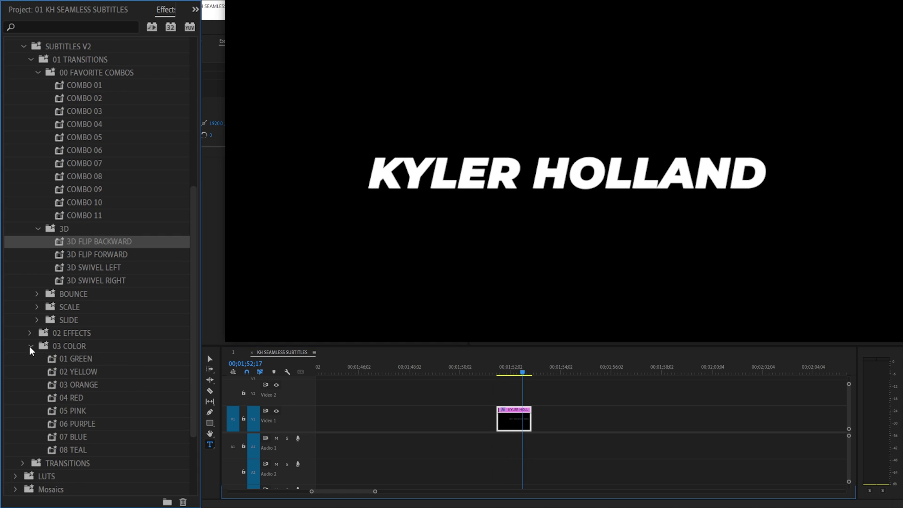
left_click_drag(89, 362, 409, 373)
left_click_drag(519, 427, 517, 423)
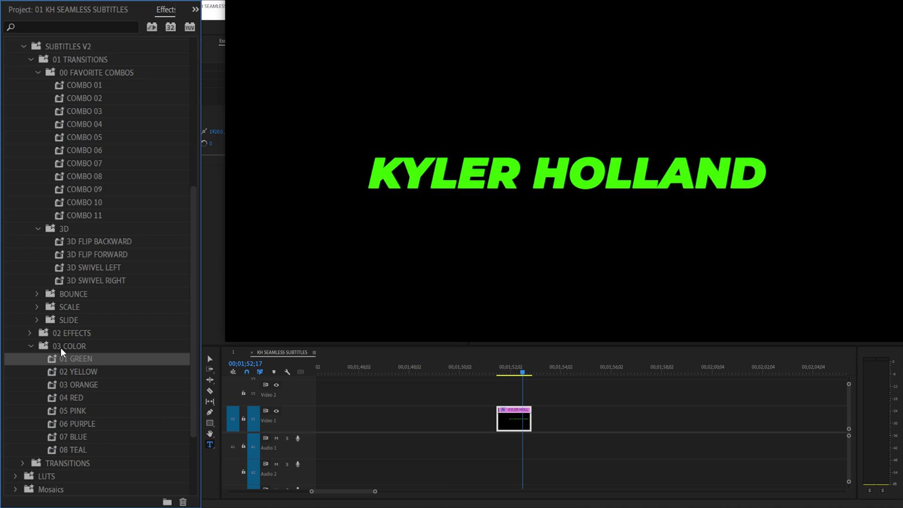
- Apply the FLICKER 1 preset from the 02 EFFECTS bin to the title clip and scrub through it
left_click(30, 333)
left_click_drag(72, 359, 167, 373)
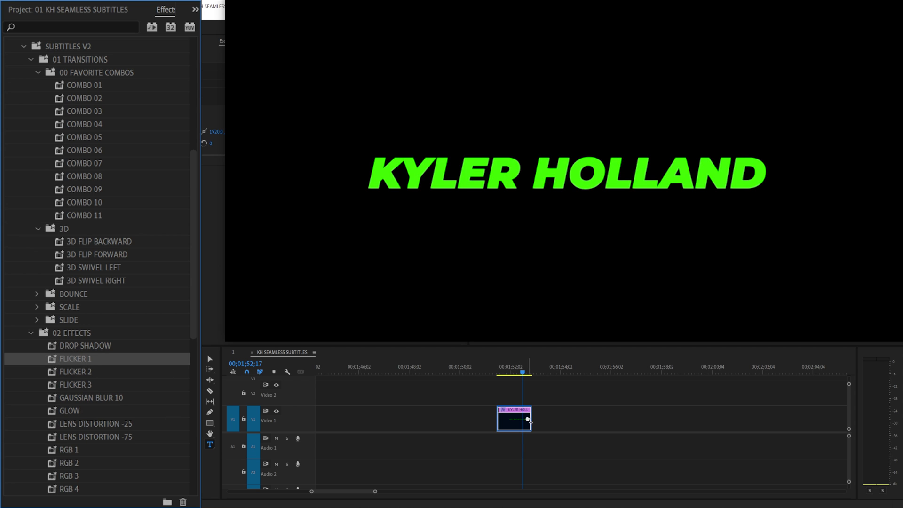
left_click_drag(530, 422, 528, 420)
left_click_drag(499, 372, 517, 373)
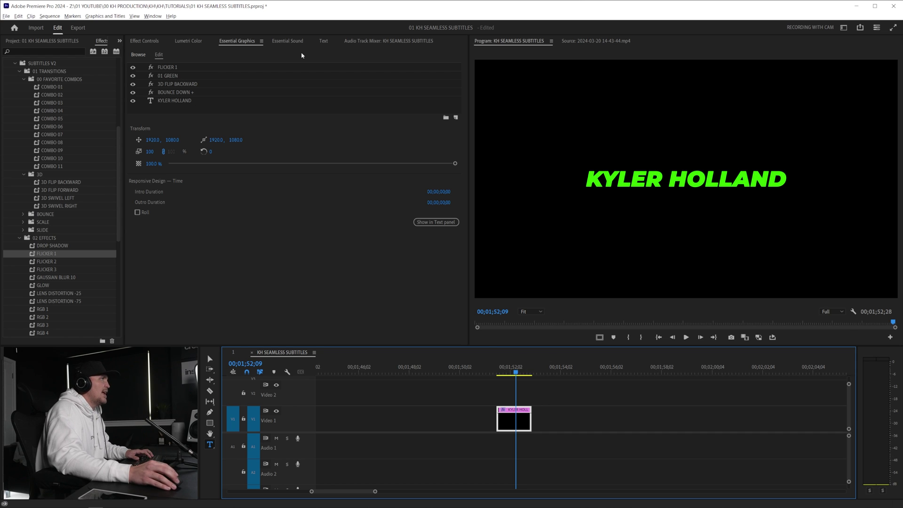
- Delete the FLICKER 1 transform and the 01 GREEN tint from the title clip's effects
left_click(153, 42)
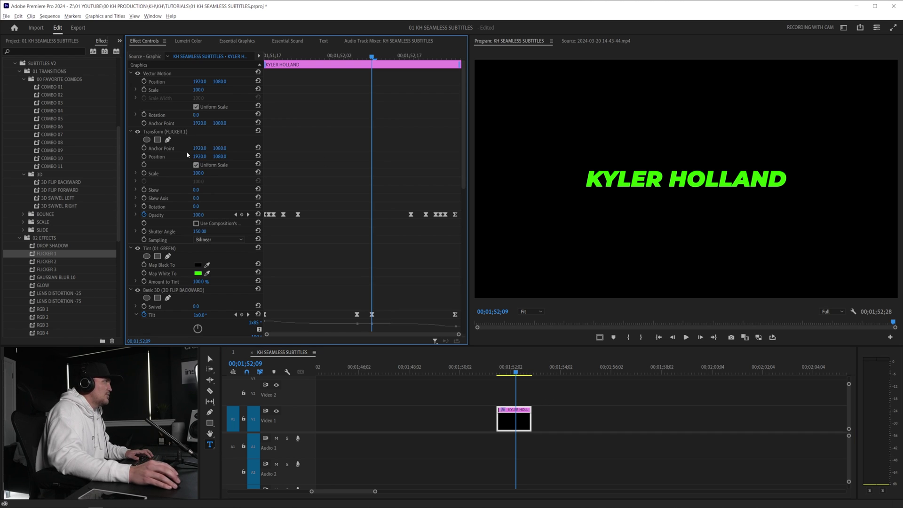
key("Delete")
left_click(179, 133)
key("Delete")
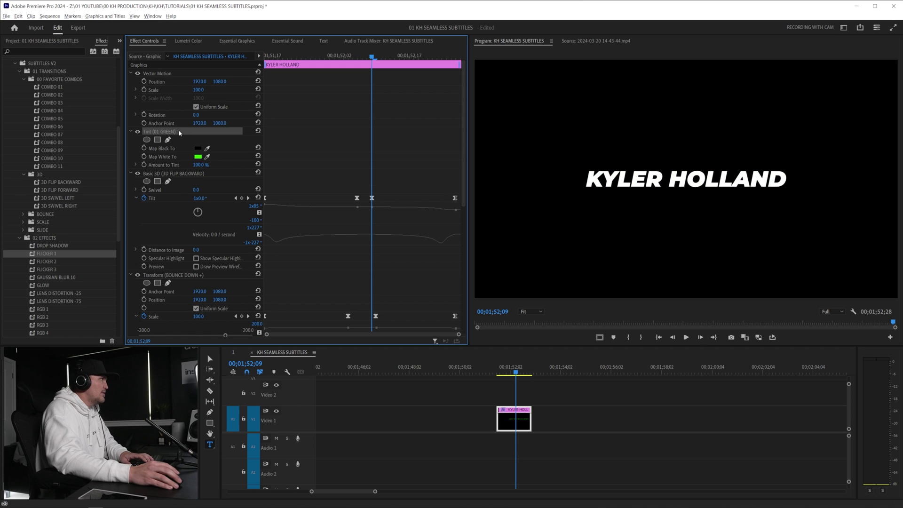
- Undo the deletion of the 01 GREEN tint and FLICKER 1 transform, and reselect the title clip
key("ctrl+z")
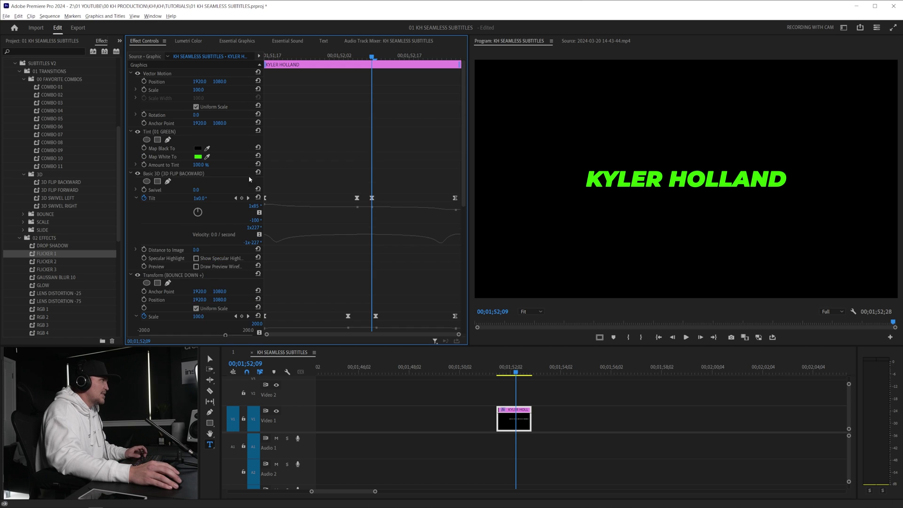
key("ctrl+z")
left_click(553, 404)
left_click(514, 421)
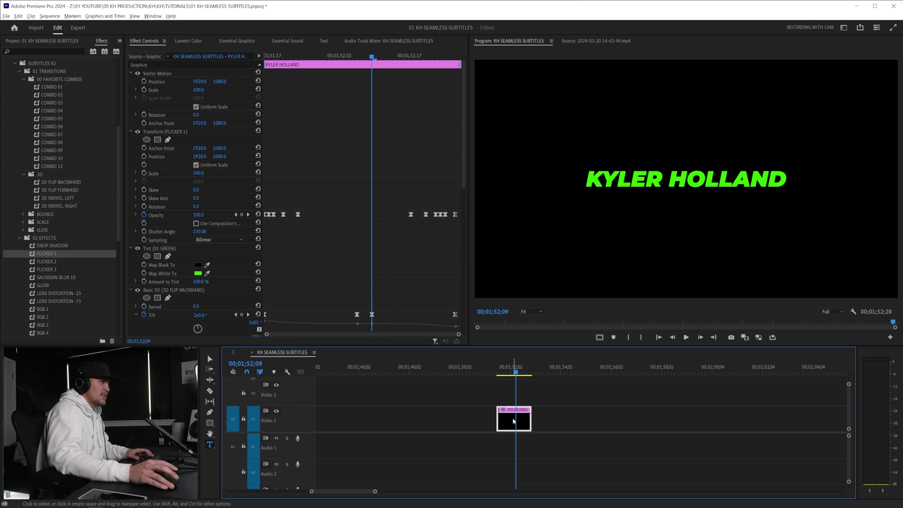
- Try removing the Basic 3D, Tint and Transform effects from the title clip through Remove Attributes, and preview the plain title
right_click(514, 421)
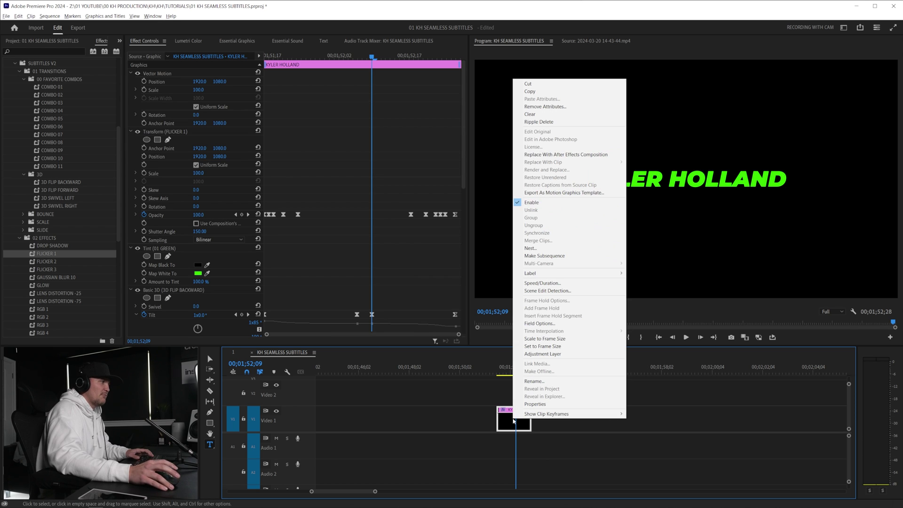
left_click(560, 106)
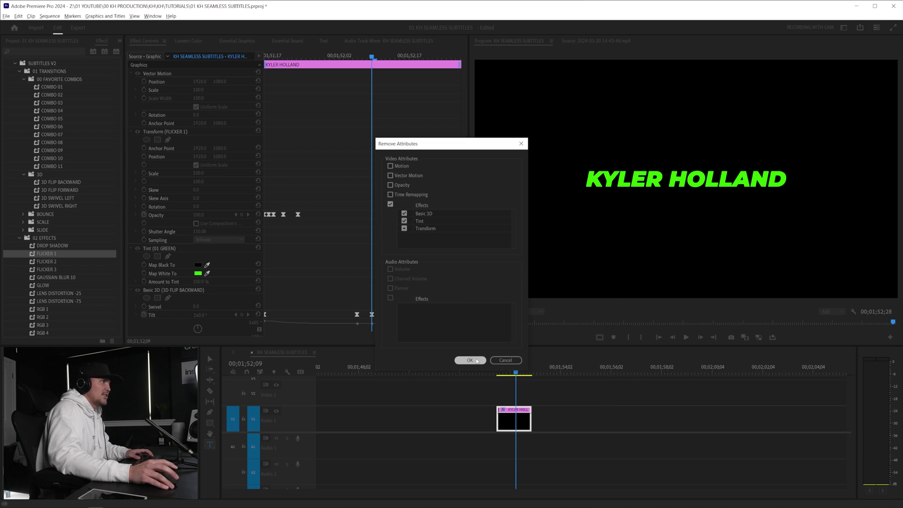
left_click(470, 361)
left_click_drag(511, 374, 501, 375)
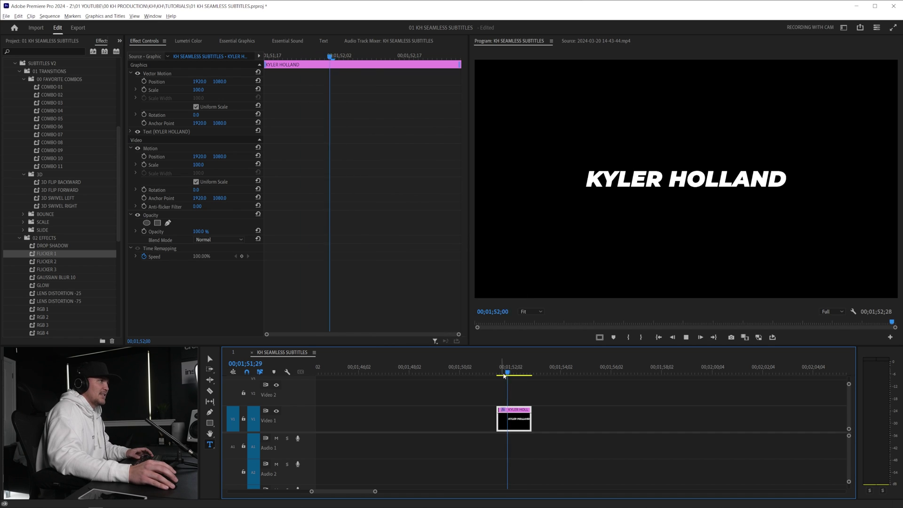
key("space")
key("ctrl+z")
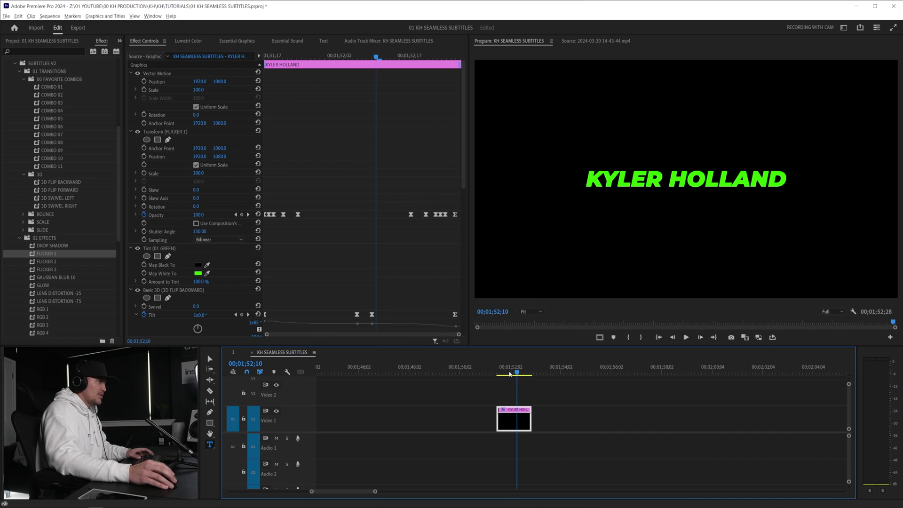
- Remove the motion, vector motion, opacity, time remapping and all effects attributes from the title clip and play it back
left_click_drag(510, 374, 513, 375)
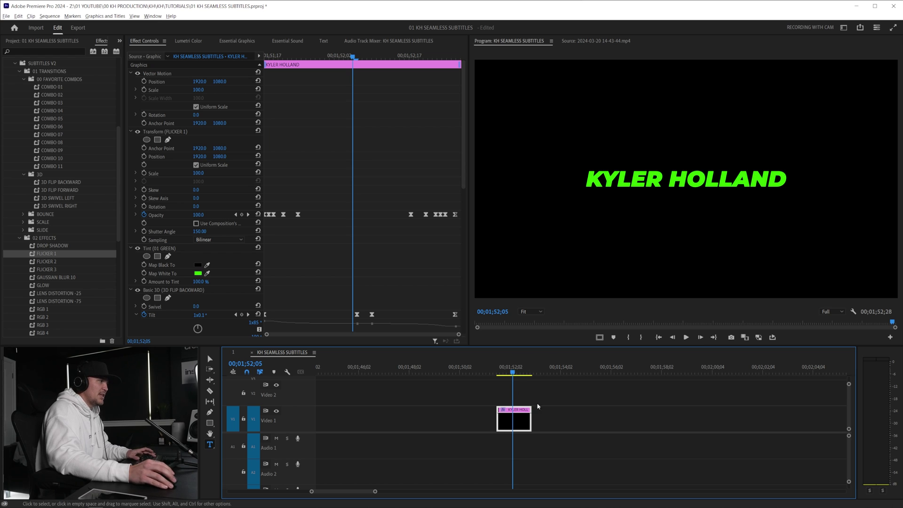
key("ctrl+alt+v")
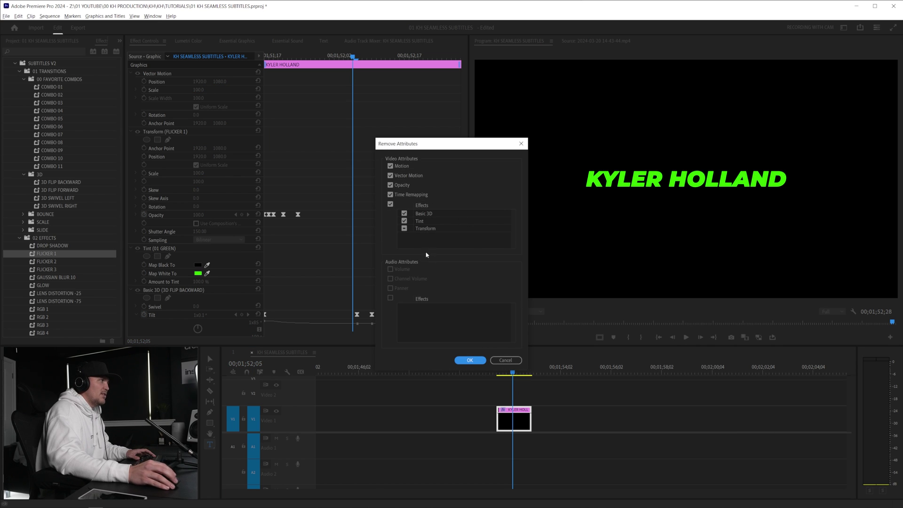
left_click(470, 360)
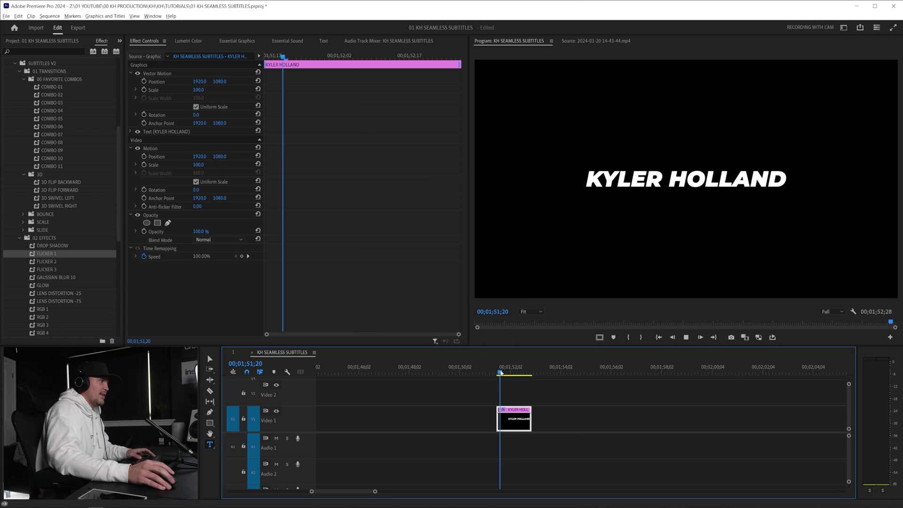
key("space")
- Look up the Remove Attributes command in the keyboard shortcuts by searching for "remove", and accept the dialog
left_click(18, 16)
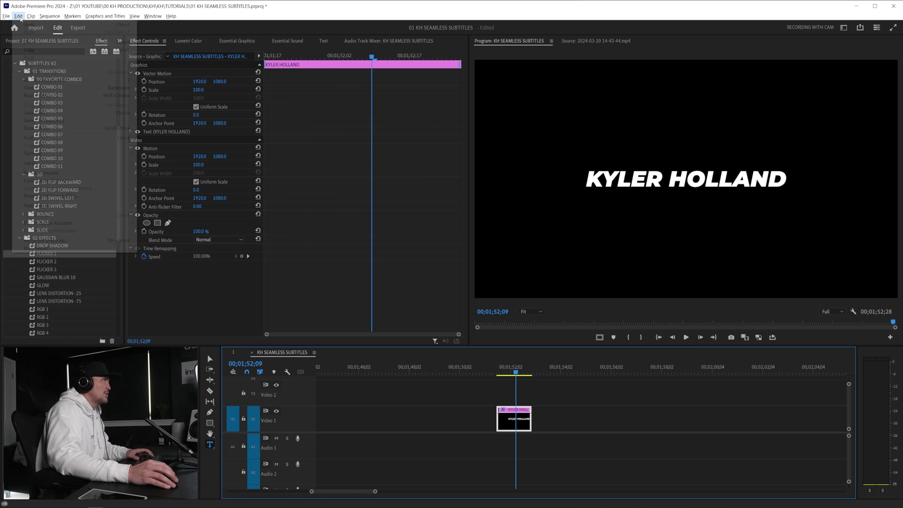
left_click(111, 359)
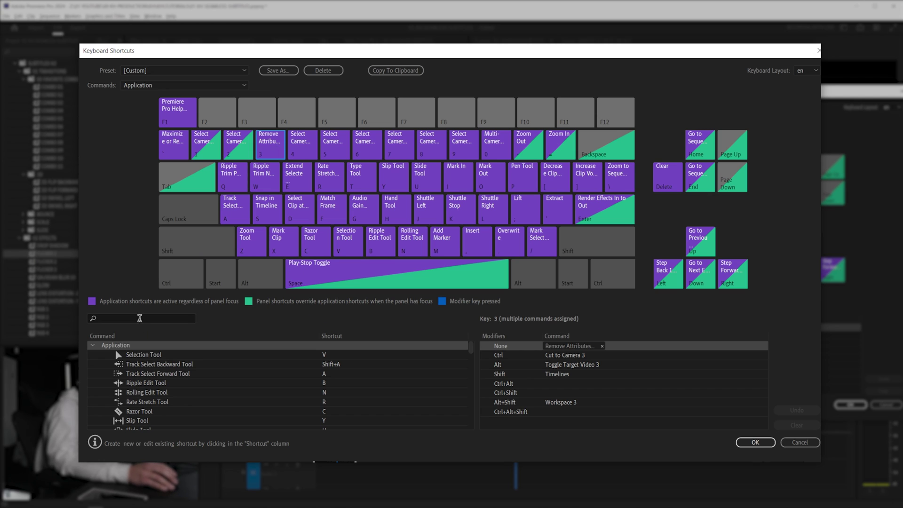
left_click(140, 318)
type("remove")
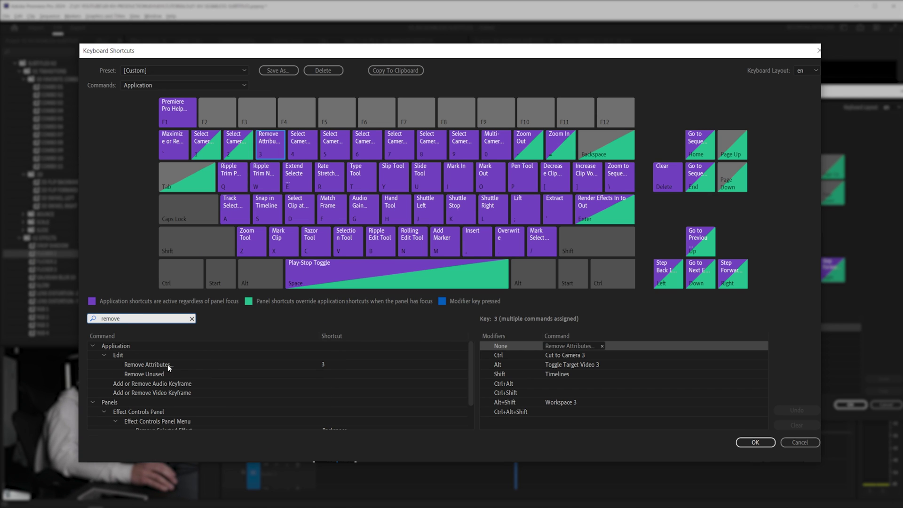
left_click(168, 364)
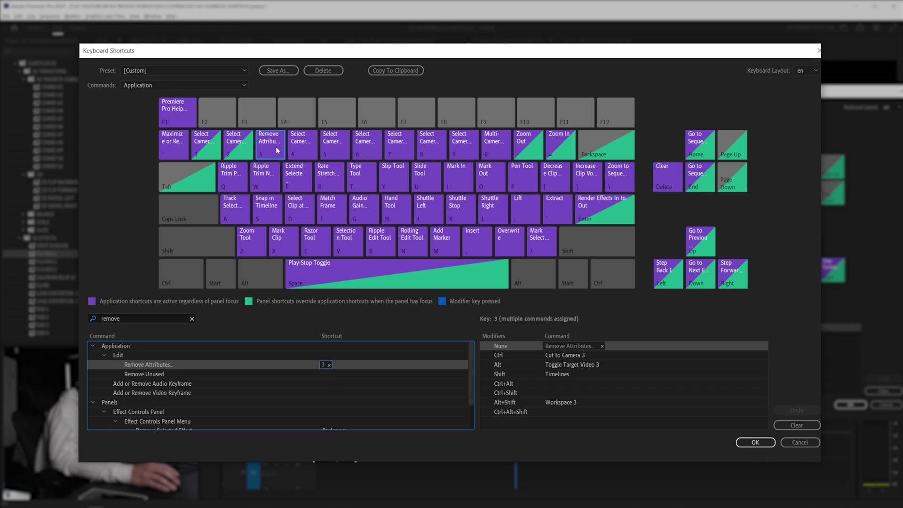
left_click(755, 442)
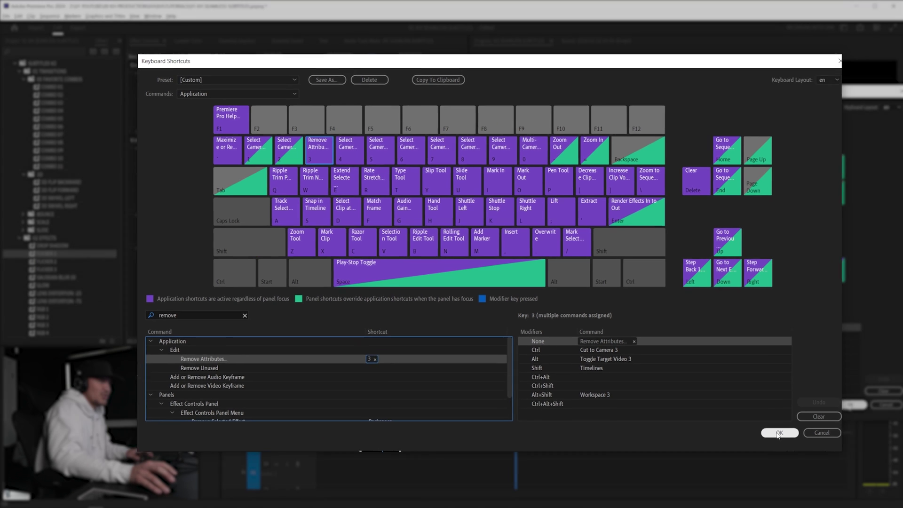
- Duplicate the title clip on Video 1 and replace the text to form consecutive clips reading PLEASE, LIKE, + and SUBSCRIBE
left_click_drag(472, 369, 478, 370)
left_click_drag(480, 425, 551, 424)
left_click(659, 179)
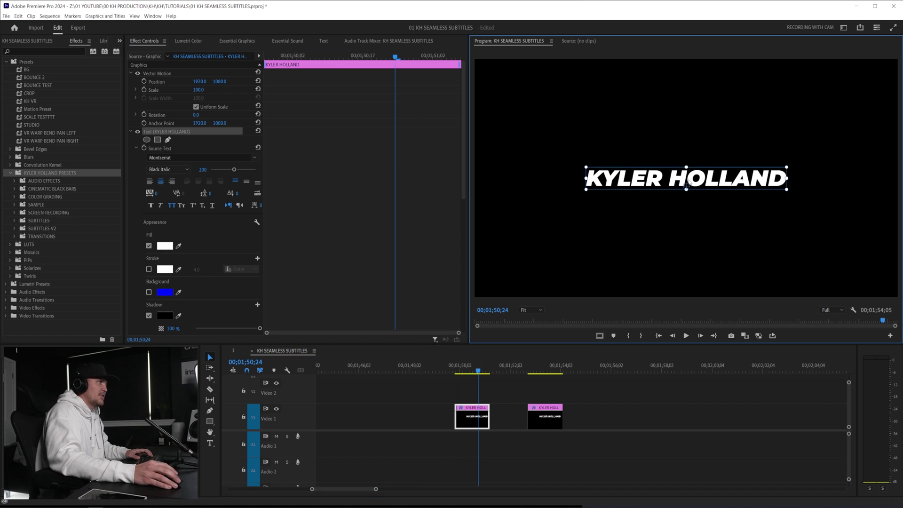
double_click(658, 179)
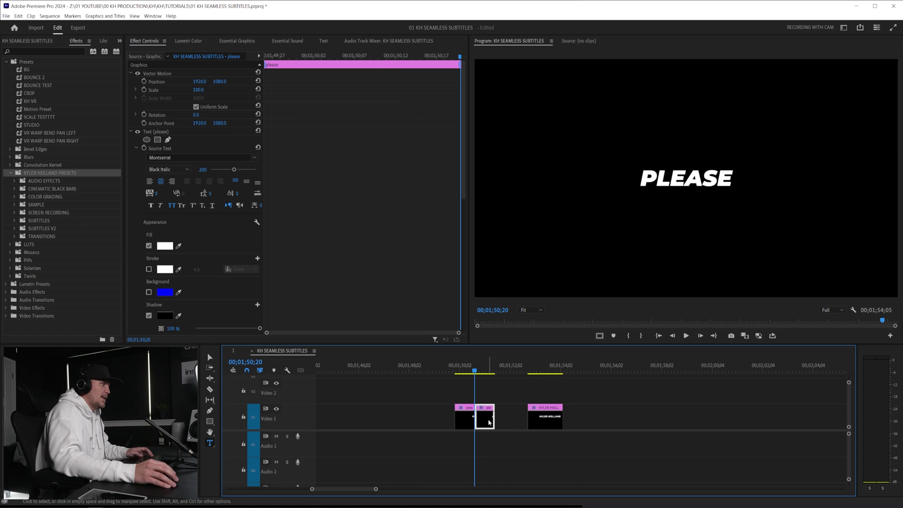
double_click(659, 178)
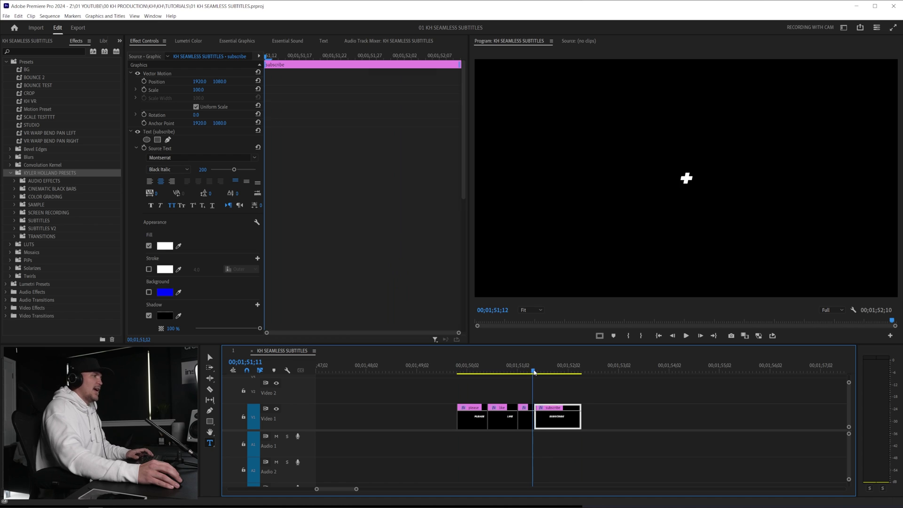
left_click(519, 372)
mouse_move(520, 372)
left_mouse_down()
mouse_move(492, 370)
mouse_move(536, 369)
mouse_move(528, 371)
left_mouse_up()
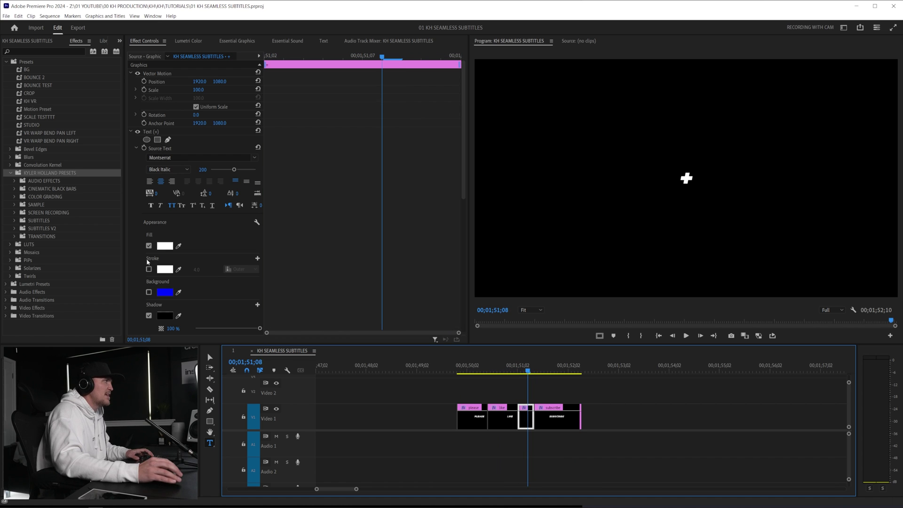
- Try the BOUNCE DOWN +++ preset from the SUBTITLES V2 01 TRANSITIONS BOUNCE bin on the + text clip
double_click(48, 228)
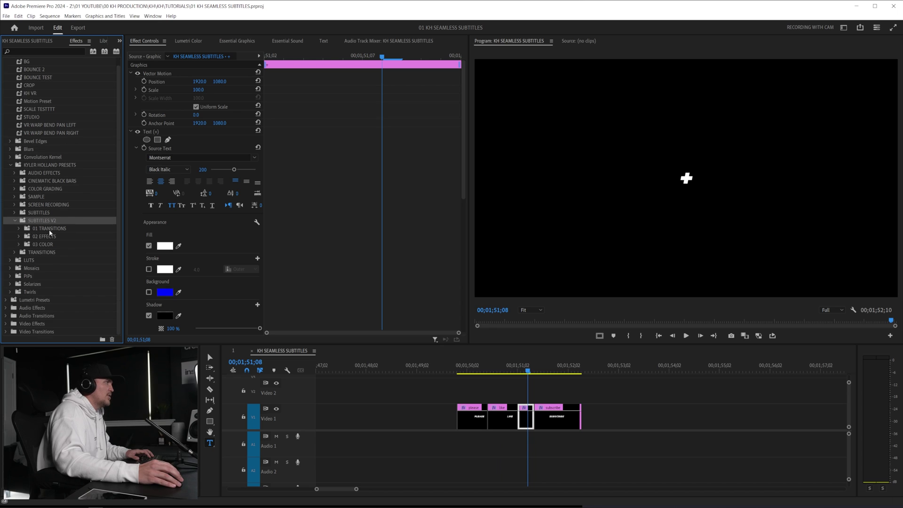
double_click(50, 230)
left_click(26, 252)
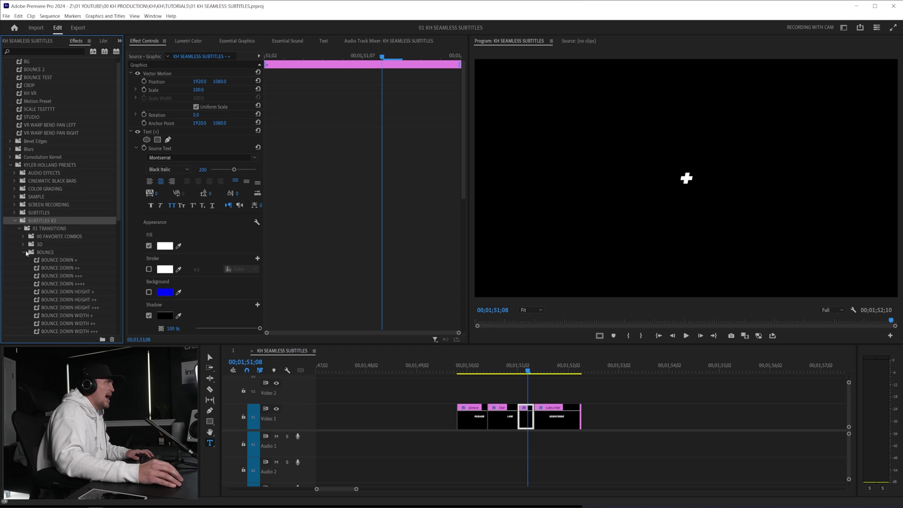
left_click(70, 277)
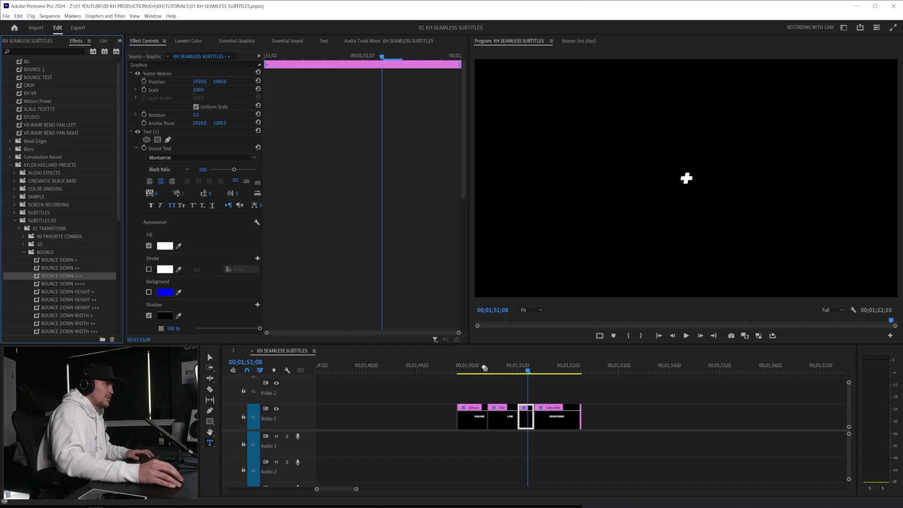
left_click_drag(484, 367, 527, 418)
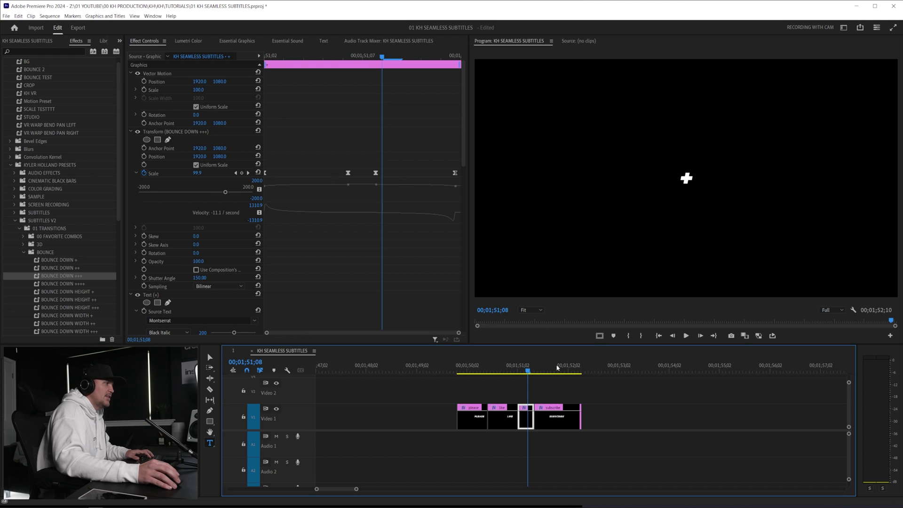
- Try the BOUNCE DOWN +++ preset on the SUBSCRIBE clip too and preview the + and SUBSCRIBE clips
left_click(555, 369)
left_click(65, 277)
left_click_drag(65, 278, 557, 416)
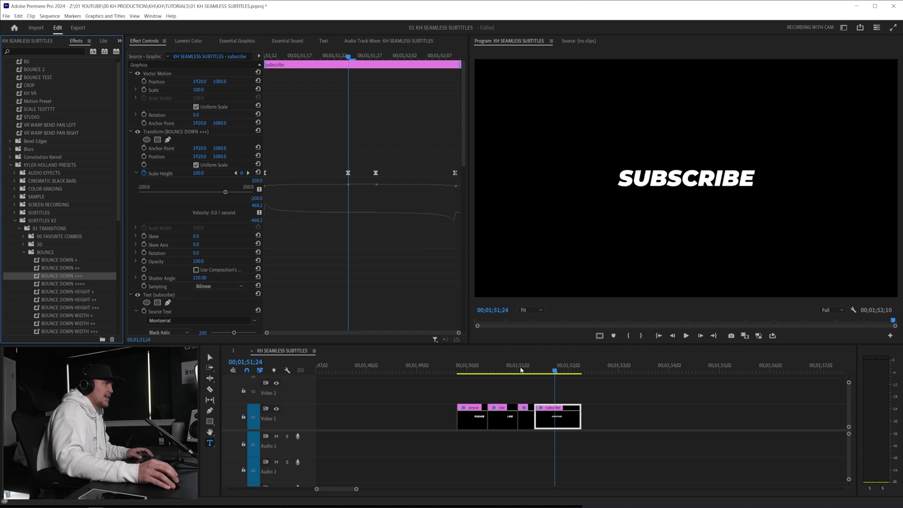
left_click(520, 365)
key("space")
key("space")
key("ctrl+s")
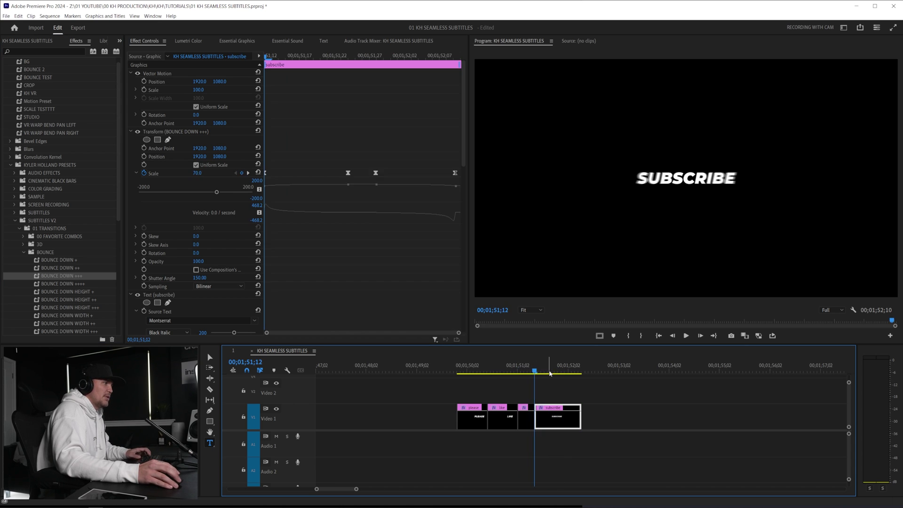
- Apply the BOUNCE DOWN +++ preset to all four text clips at once and play the sequence from the PLEASE clip
left_click_drag(628, 397, 450, 420)
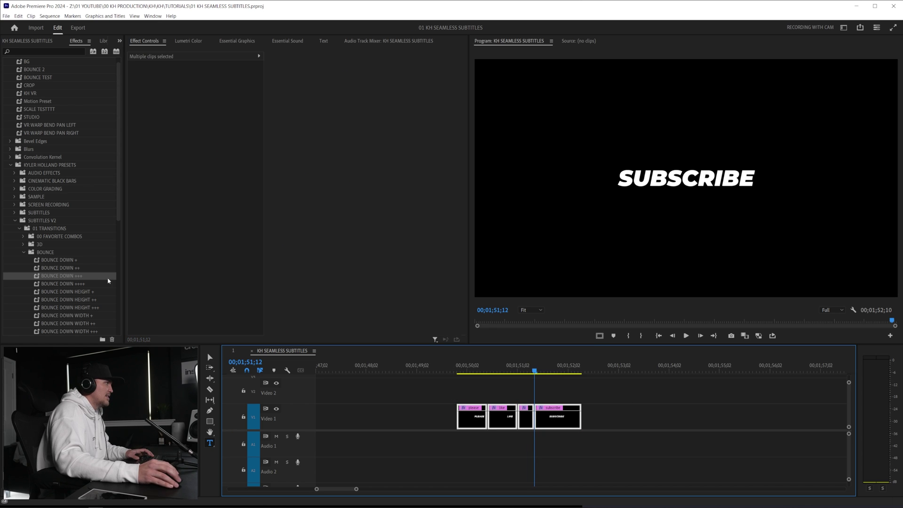
scroll(60, 331, "down", 4)
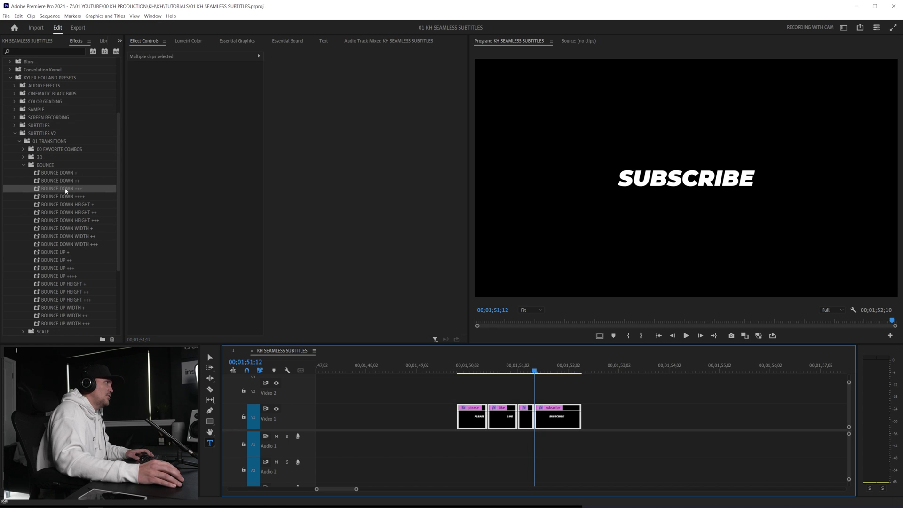
left_click_drag(65, 190, 496, 416)
left_click(454, 368)
key("space")
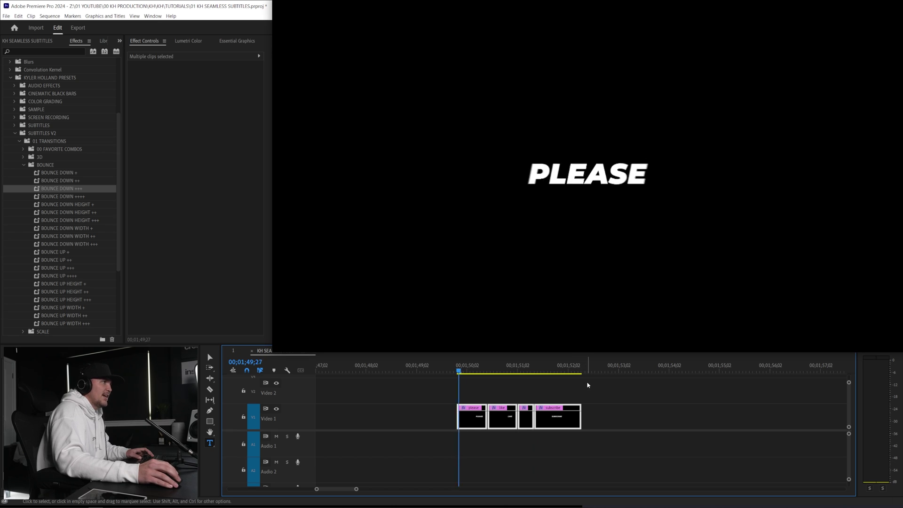
key("space")
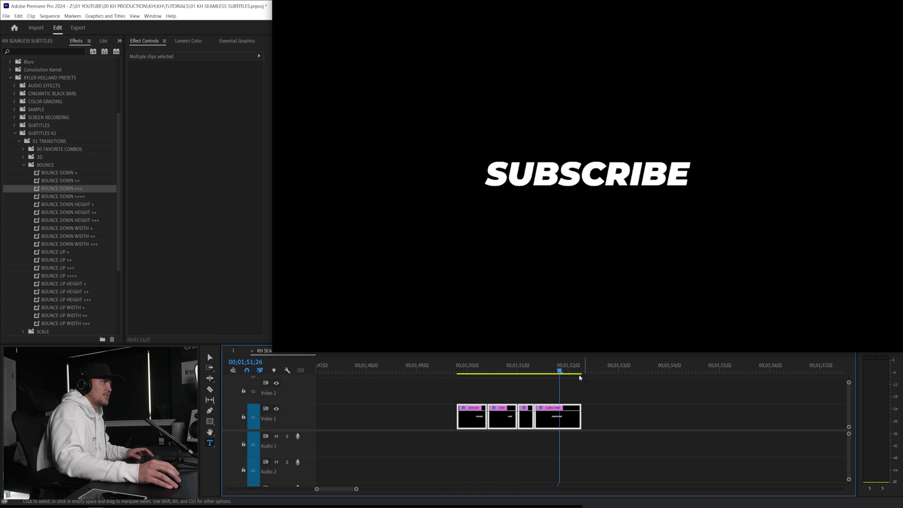
- Replay the bouncing text clips from PLEASE, go back to the LIKE clip, and clear the clip selection
left_click_drag(560, 369, 463, 370)
key("space")
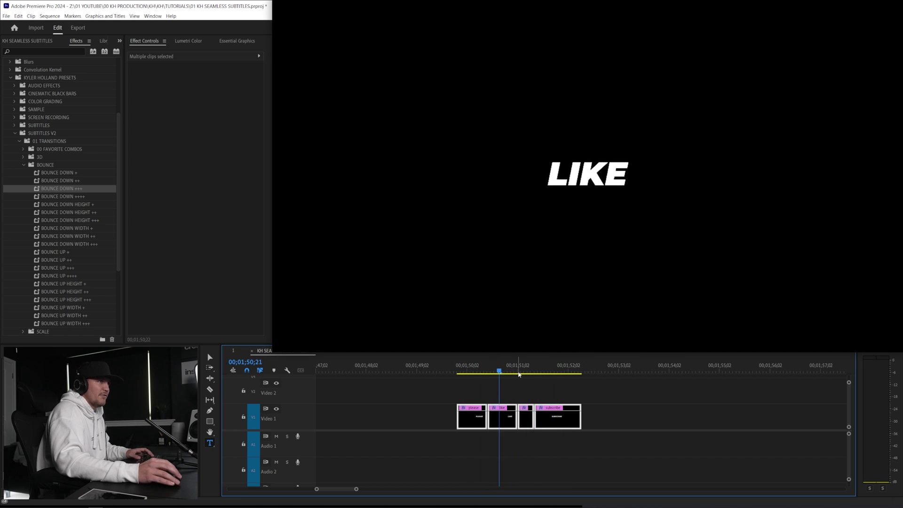
left_click_drag(517, 372, 499, 371)
key("space")
left_click(547, 387)
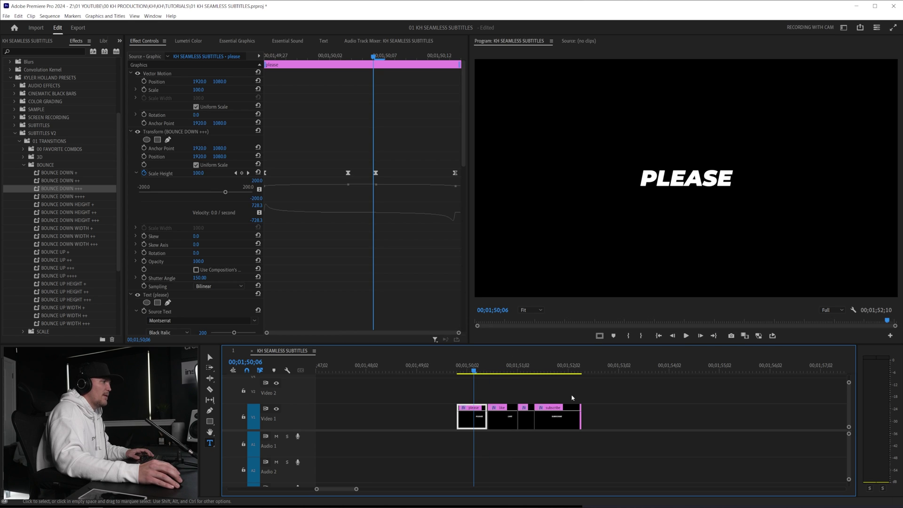
- Remove all video attributes, including the Transform effect, from the four text clips together
left_click_drag(619, 386, 472, 410)
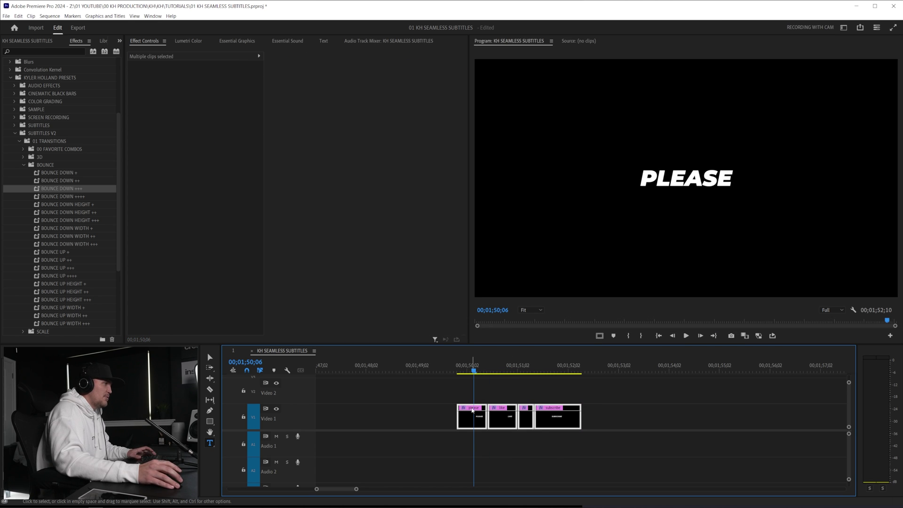
key("ctrl+alt+shift+v")
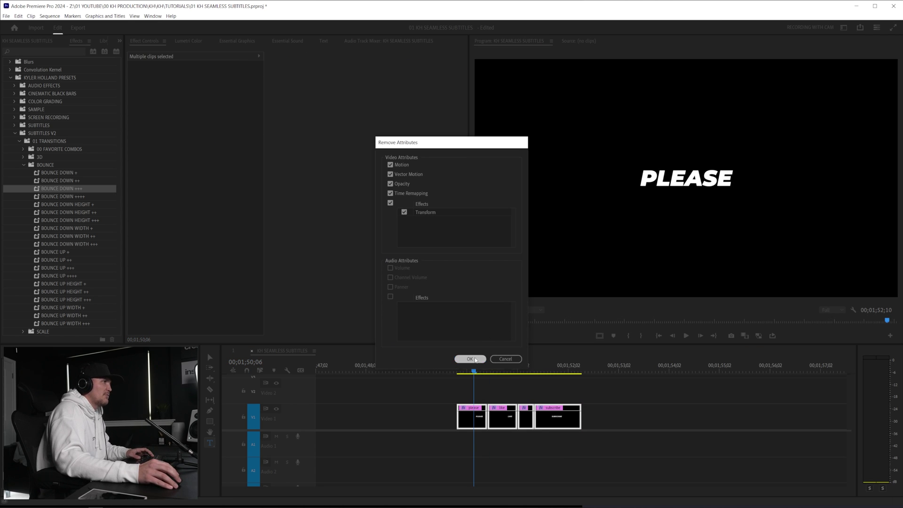
left_click(476, 360)
mouse_move(474, 372)
left_mouse_down()
mouse_move(465, 371)
mouse_move(514, 375)
mouse_move(473, 372)
left_mouse_up()
- Collapse the BOUNCE bin, review the three SUBTITLES V2 bins, and expand 01 TRANSITIONS to examine its preset categories
left_click(23, 164)
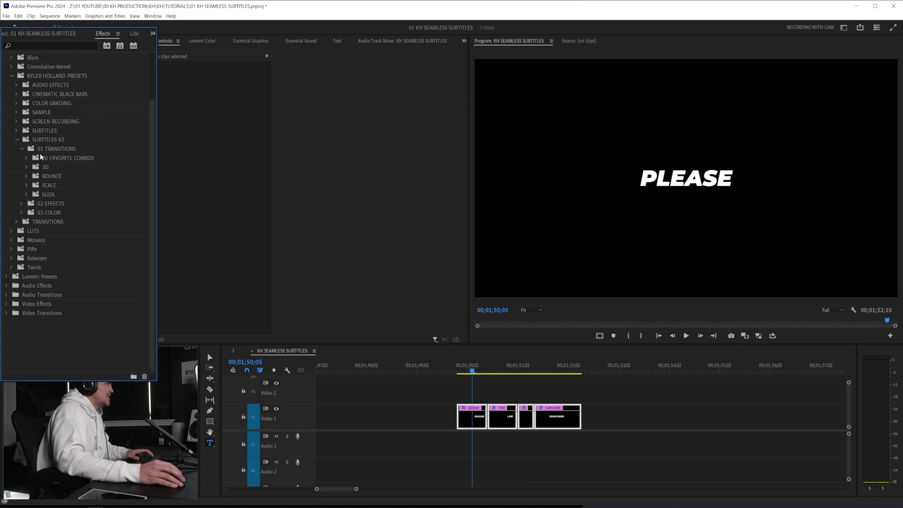
left_click(22, 149)
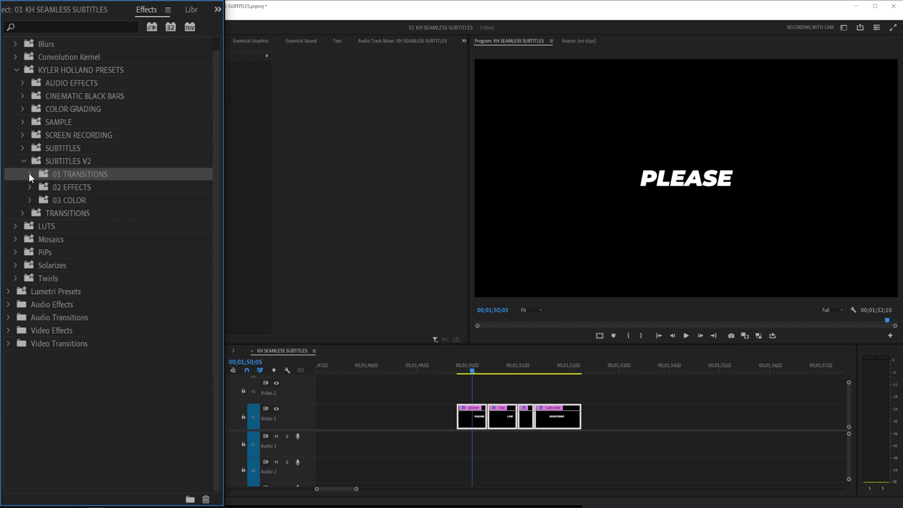
left_click(75, 187)
left_click(80, 201)
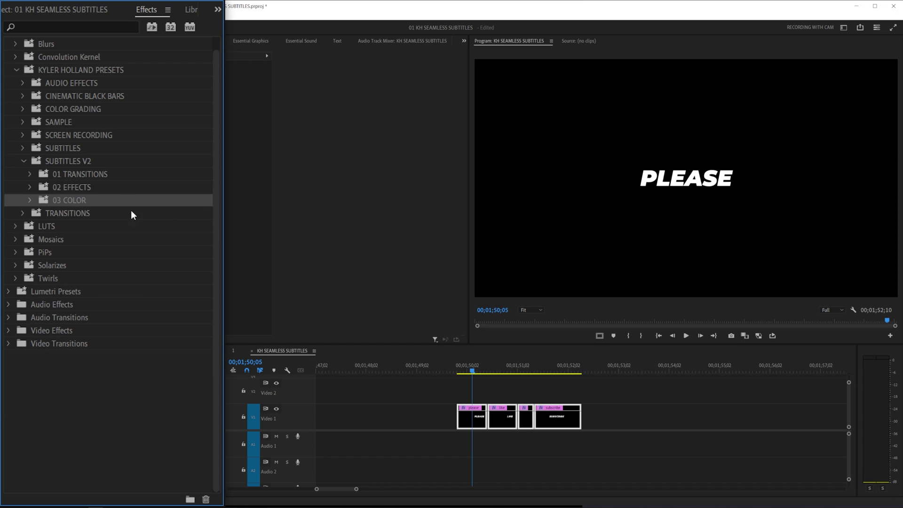
left_click(60, 175)
left_click(29, 174)
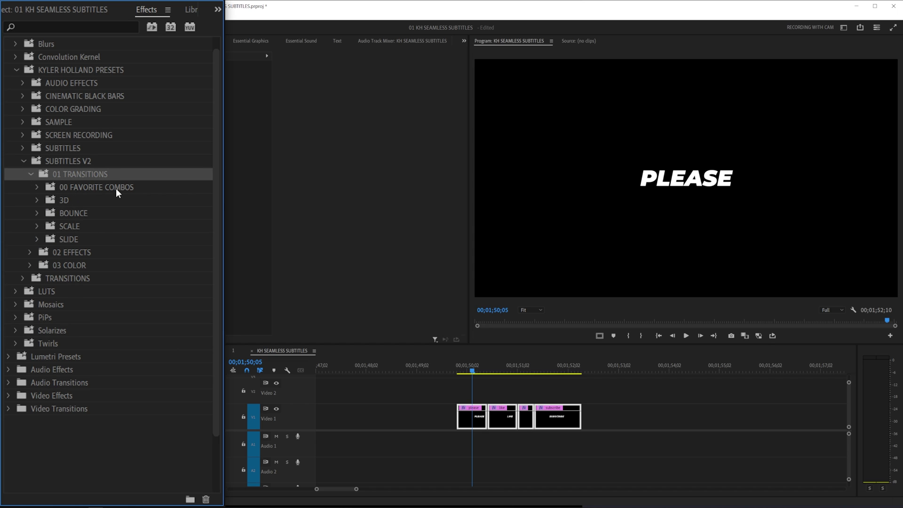
- Review the 3D, BOUNCE, SCALE and SLIDE transition categories and expand SCALE to examine its presets
left_click(80, 201)
left_click(90, 216)
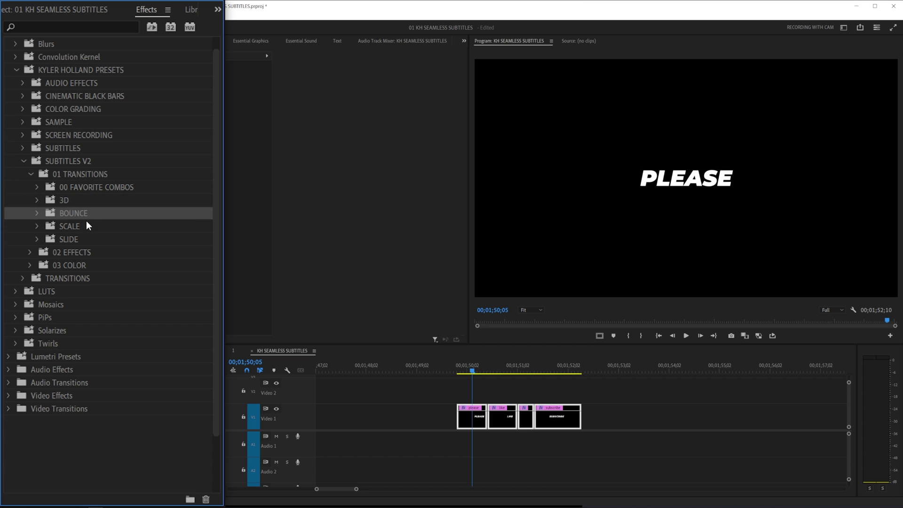
left_click(83, 228)
left_click(82, 238)
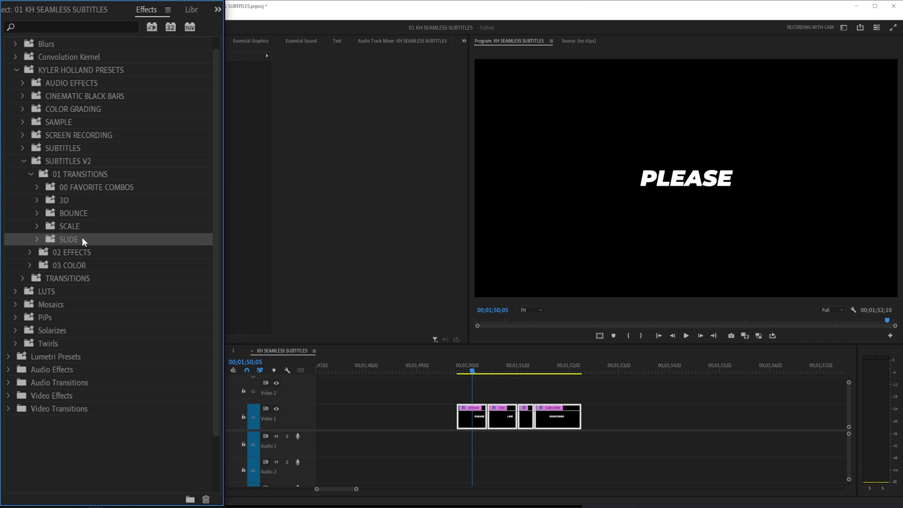
left_click(37, 226)
scroll(116, 233, "down", 5)
scroll(80, 137, "down", 1)
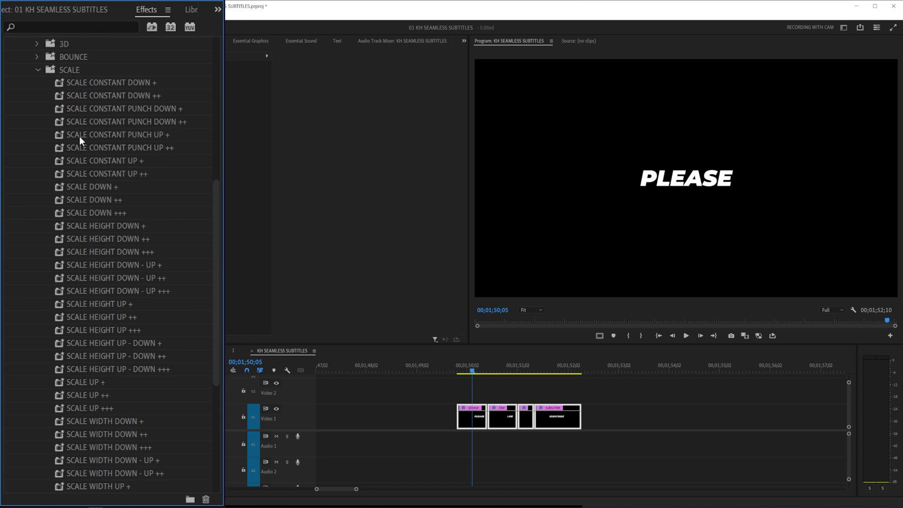
left_click(133, 89)
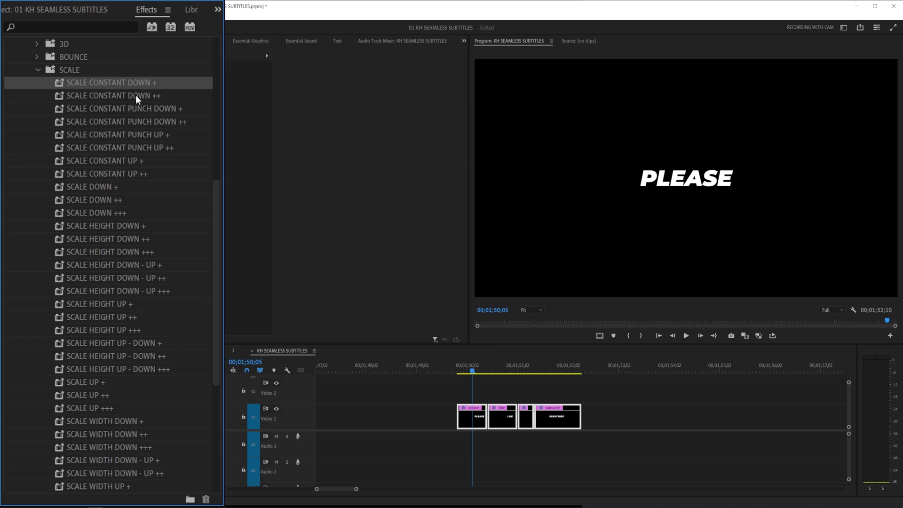
- Apply the SCALE DOWN + preset to all four text clips and play the sequence from PLEASE, replaying it to check the effect
left_click(117, 190)
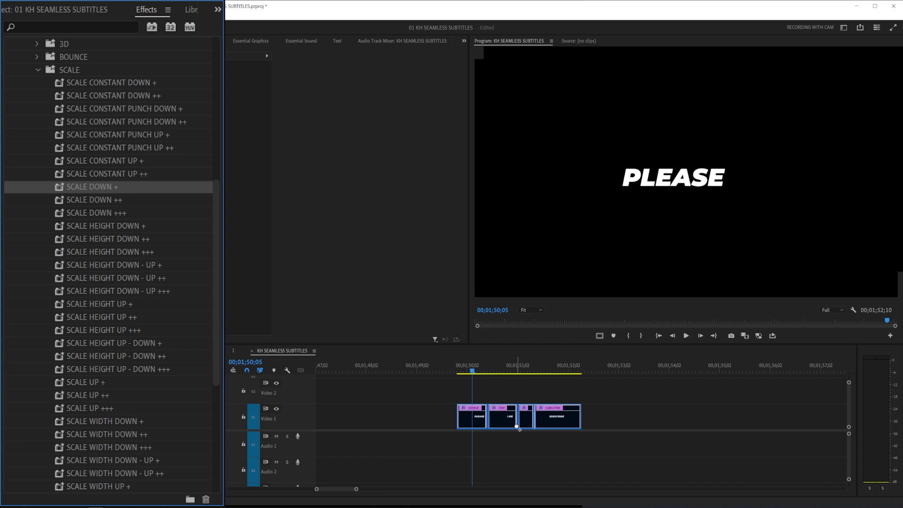
left_click(458, 372)
key("space")
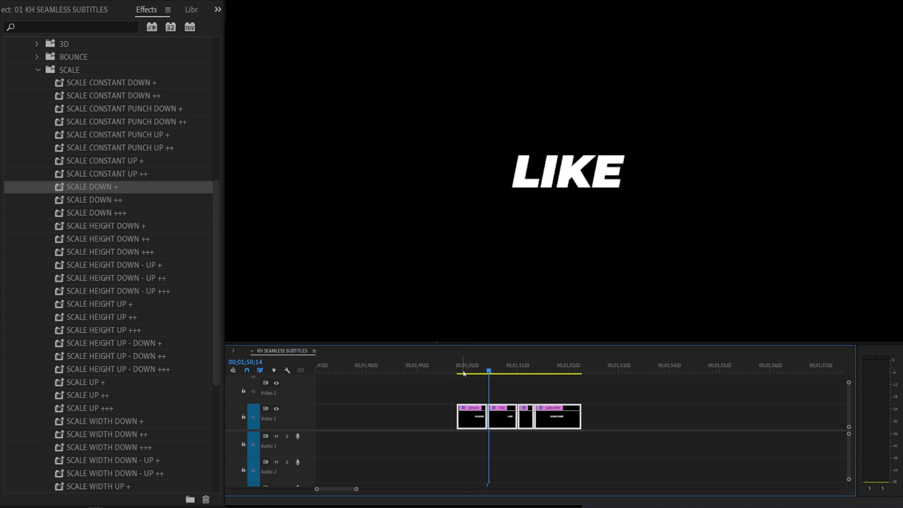
left_click(460, 373)
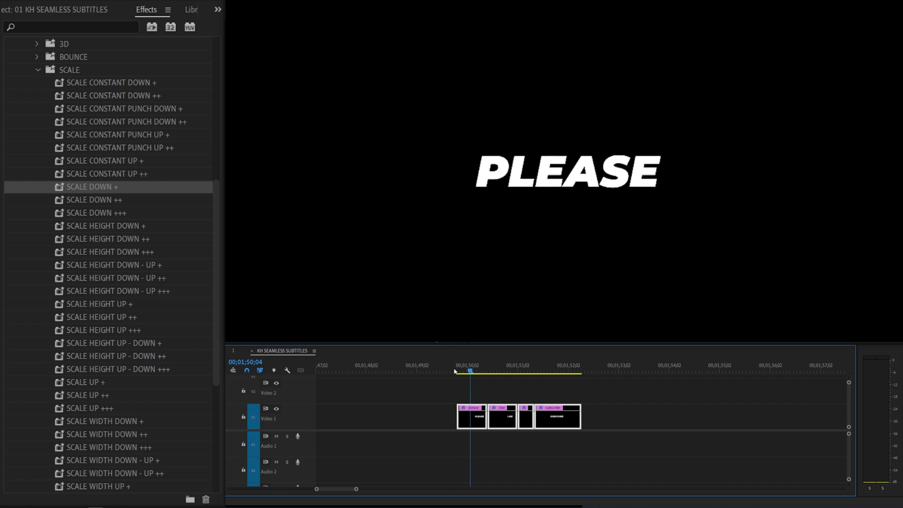
left_click_drag(461, 372, 466, 371)
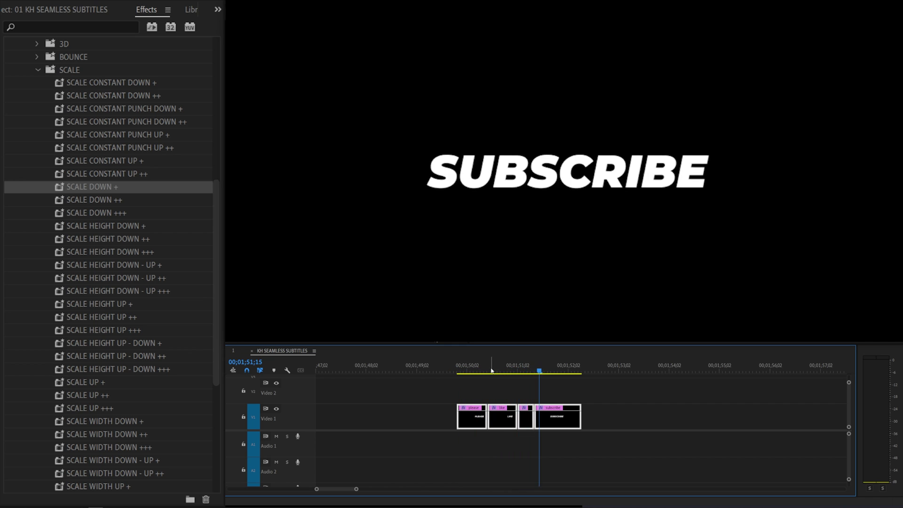
left_click(490, 371)
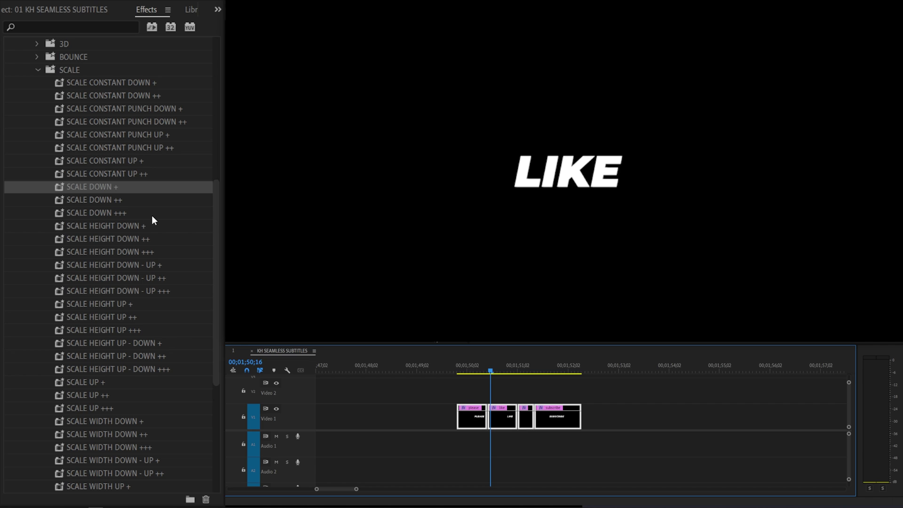
- Apply the SCALE DOWN +++ preset to all four text clips and preview it from the PLEASE clip
left_click_drag(128, 213, 467, 416)
left_click(459, 371)
key("space")
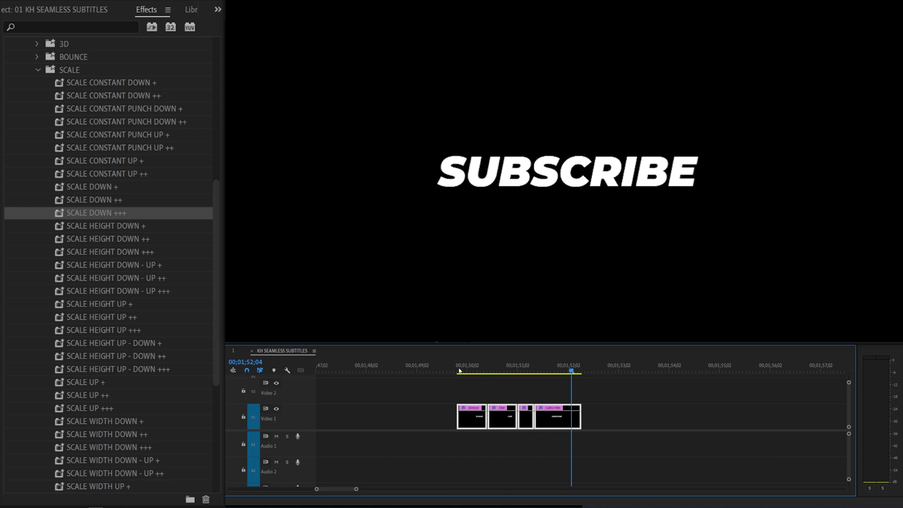
left_click(459, 371)
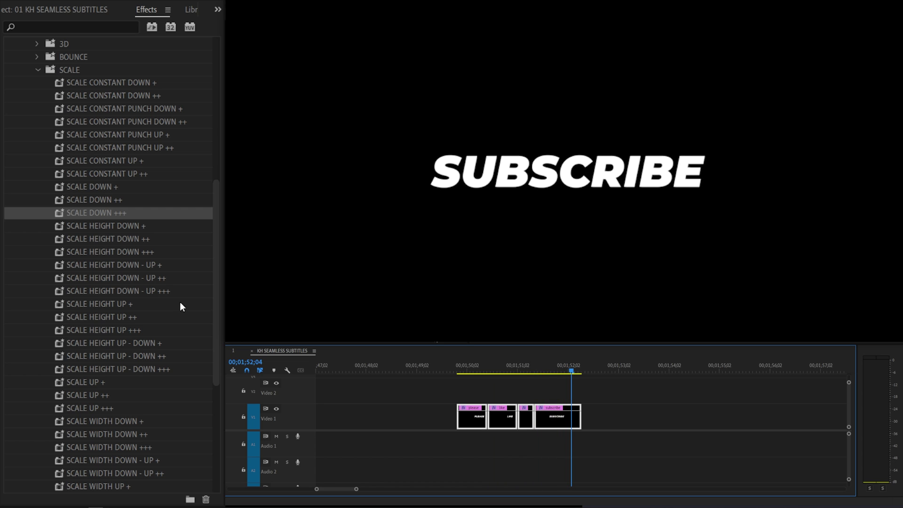
- Collapse the SCALE bin, expand BOUNCE, apply BOUNCE DOWN +++ to all four text clips and preview it from PLEASE
left_click(38, 70)
scroll(90, 298, "down", 2)
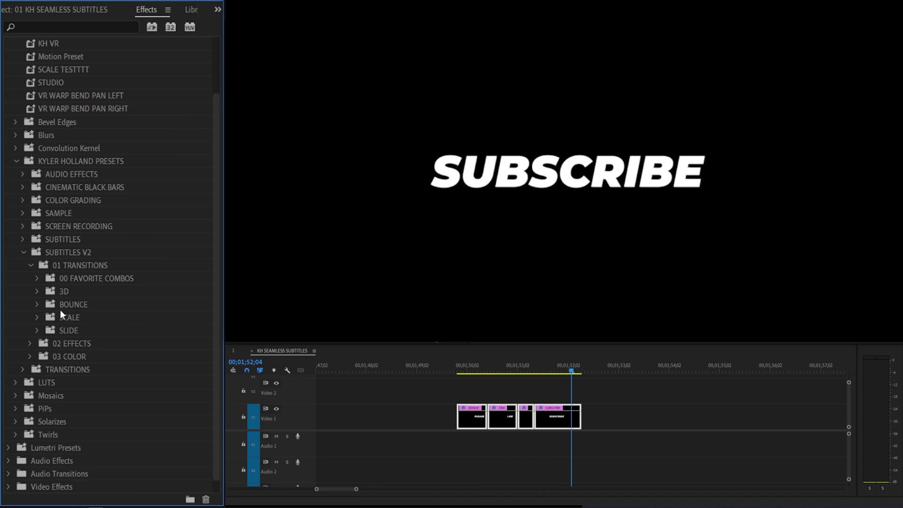
left_click(40, 305)
scroll(137, 320, "down", 5)
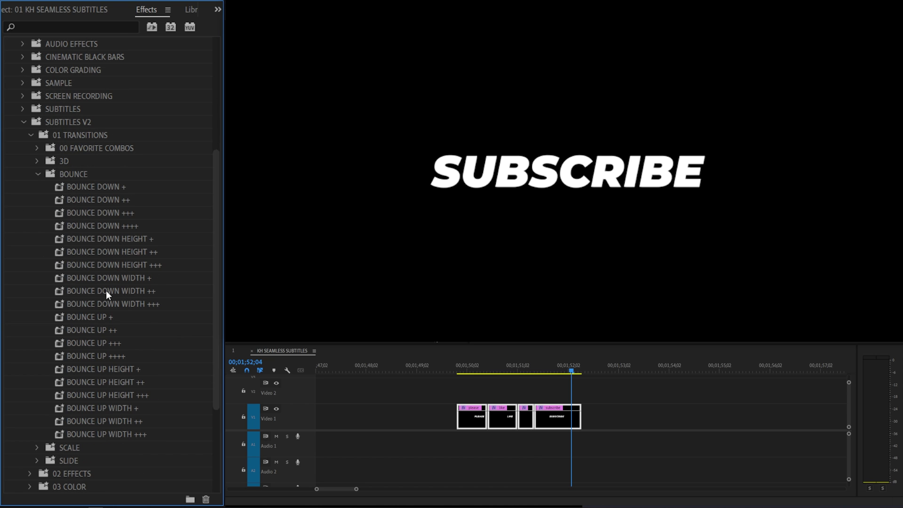
left_click_drag(111, 215, 491, 420)
left_click(459, 369)
key("space")
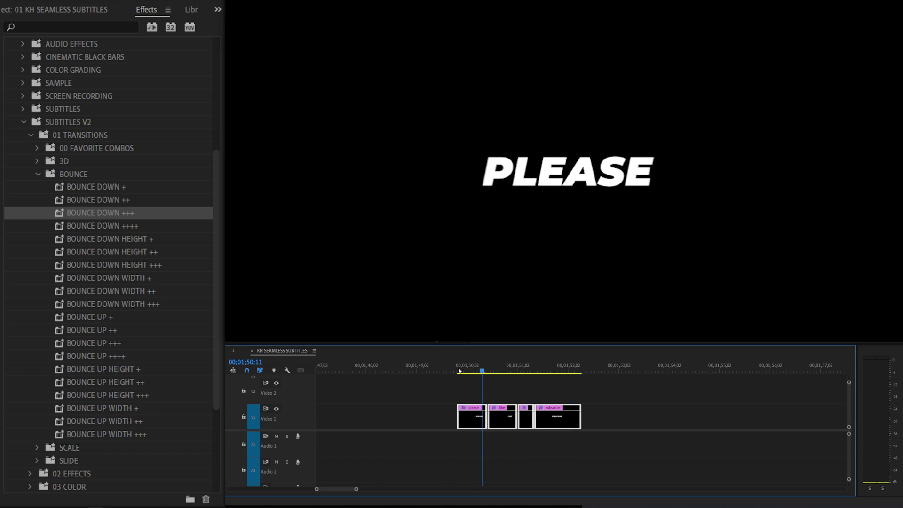
left_click(459, 371)
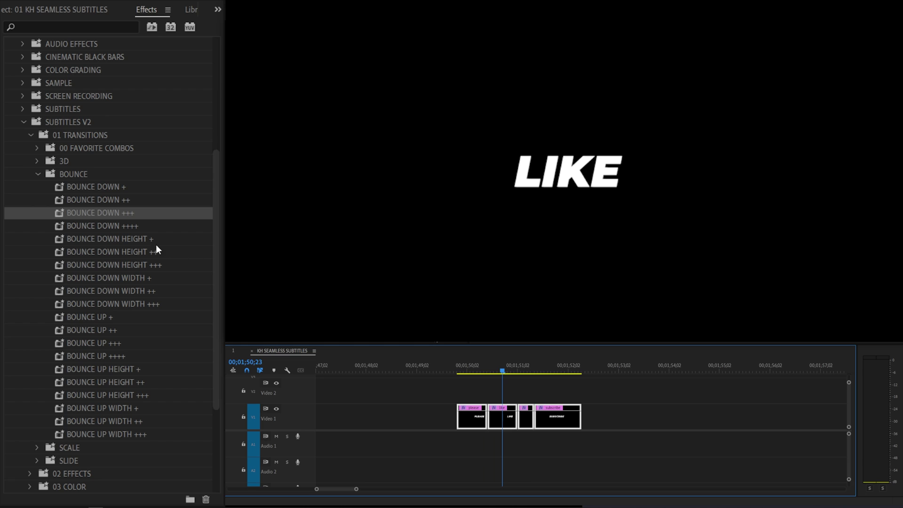
- Apply the BOUNCE DOWN HEIGHT +++ preset to the four text clips and replay the sequence several times
left_click(131, 262)
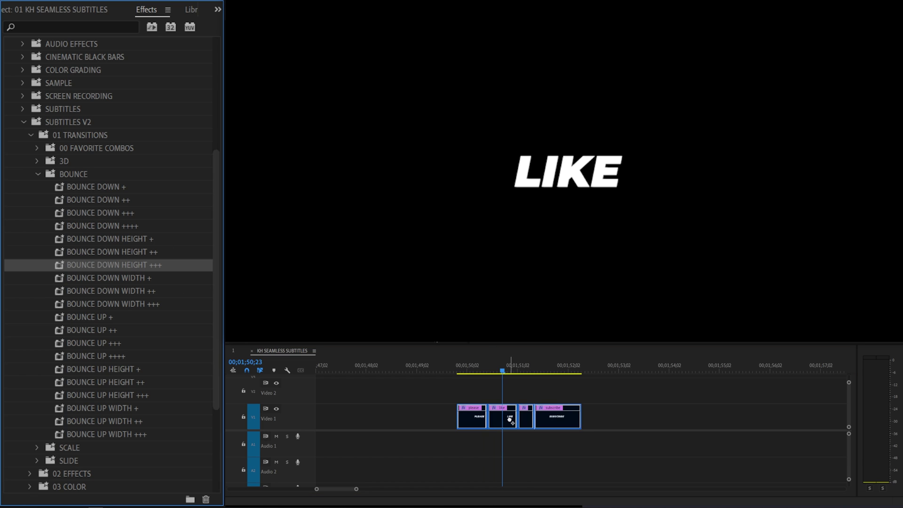
left_click(462, 370)
left_click_drag(461, 369, 463, 370)
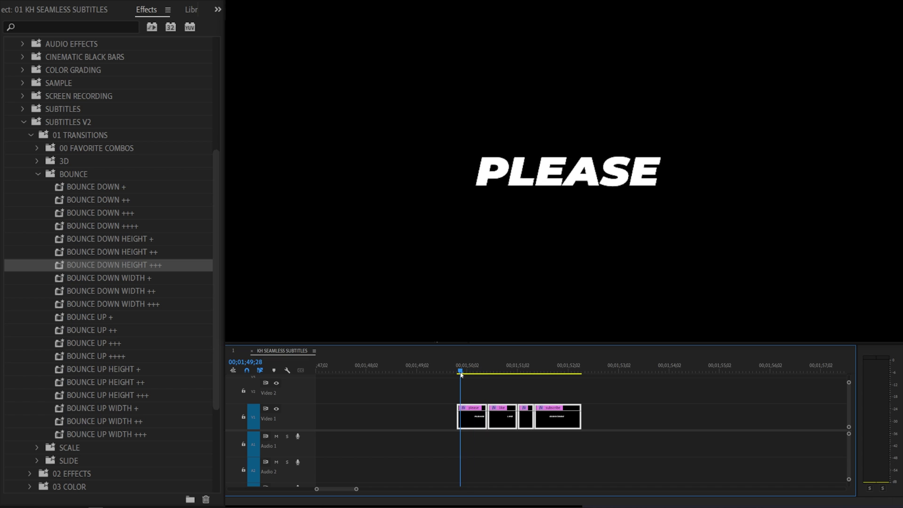
key("space")
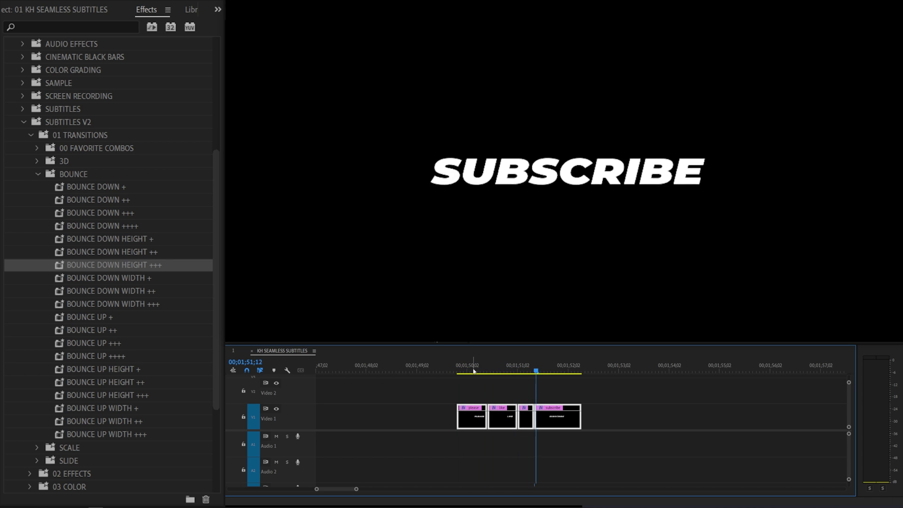
left_click(469, 369)
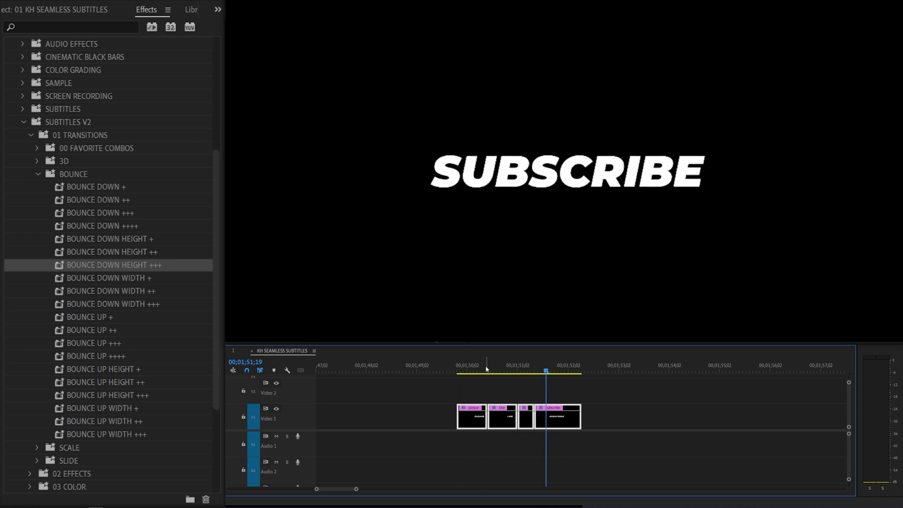
left_click(464, 371)
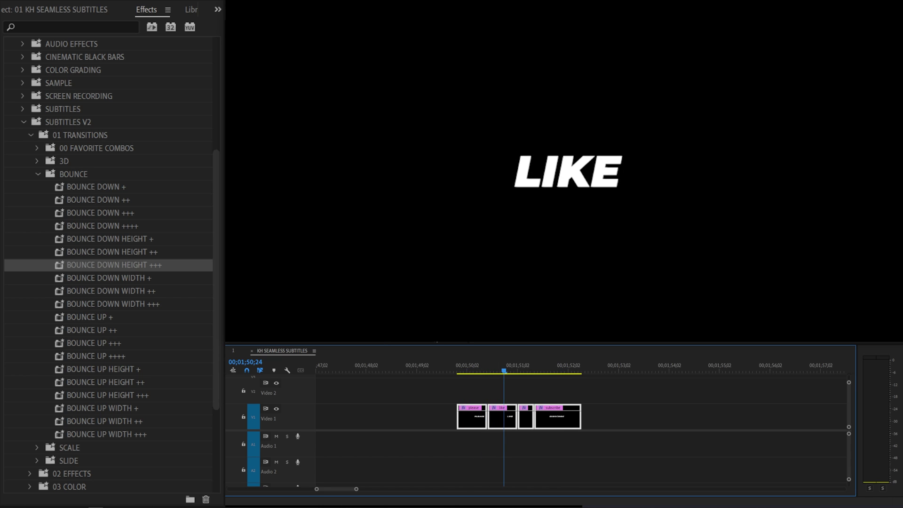
- Try the BOUNCE UP ++ and SLIDE DOWN +++ presets in turn on all four text clips, previewing each from PLEASE
left_click(112, 330)
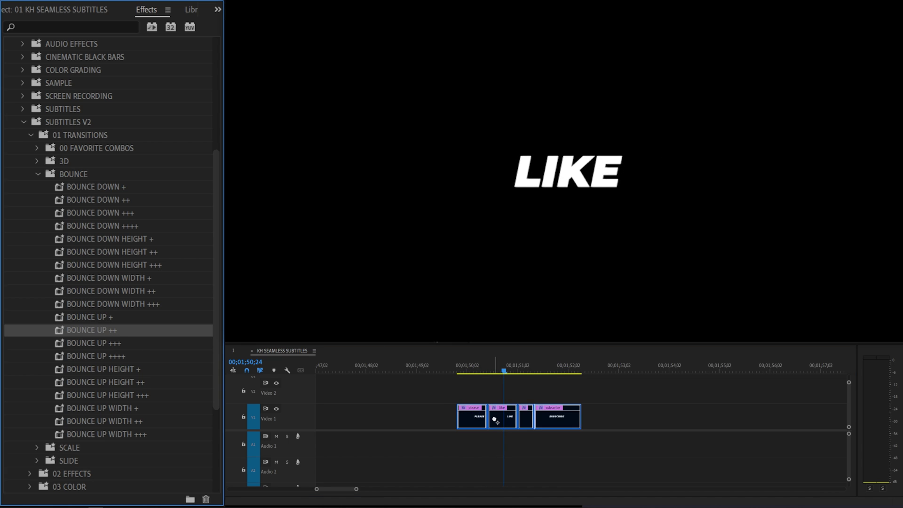
left_click(461, 369)
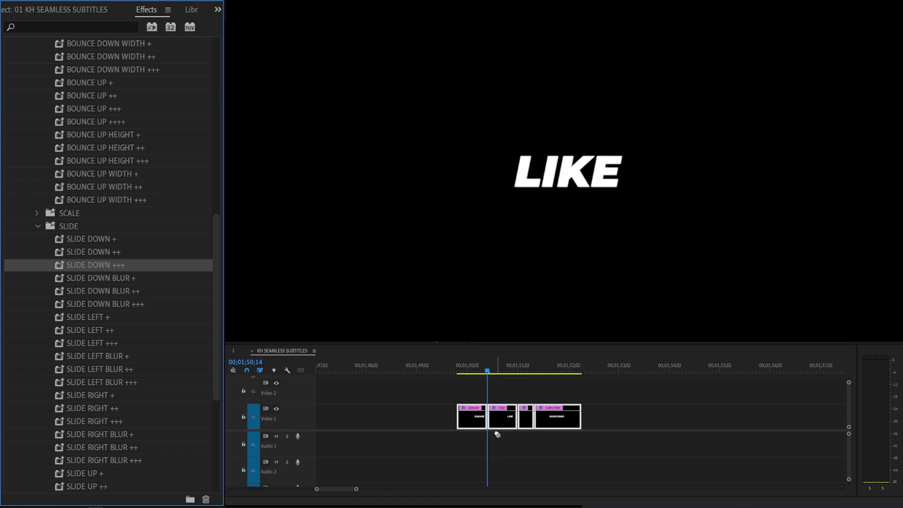
left_click(461, 370)
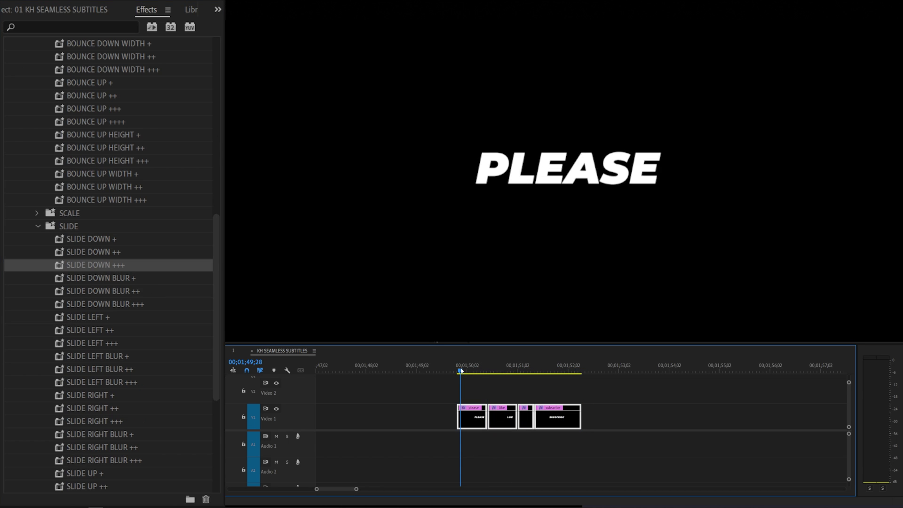
left_click(461, 370)
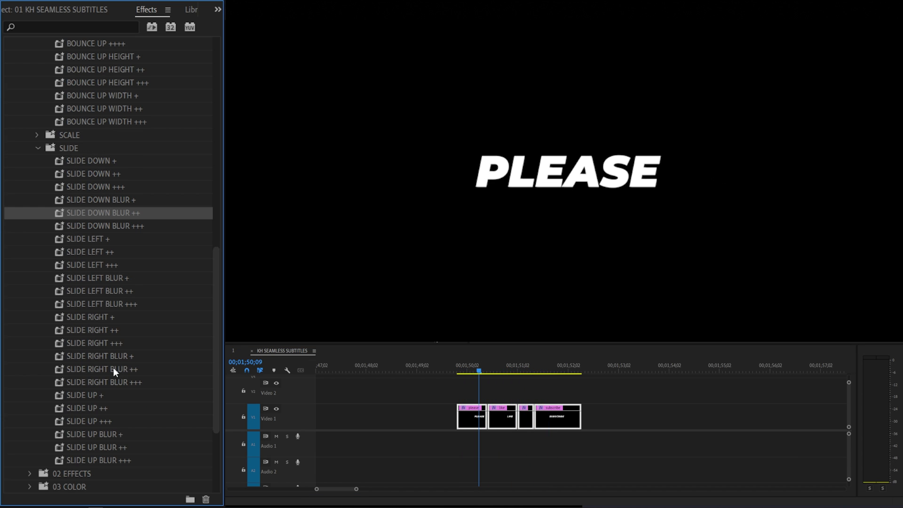
- Apply the SLIDE RIGHT BLUR ++ preset to all four text clips and play the sequence, going back to its start
left_click_drag(95, 369, 497, 420)
left_click(459, 370)
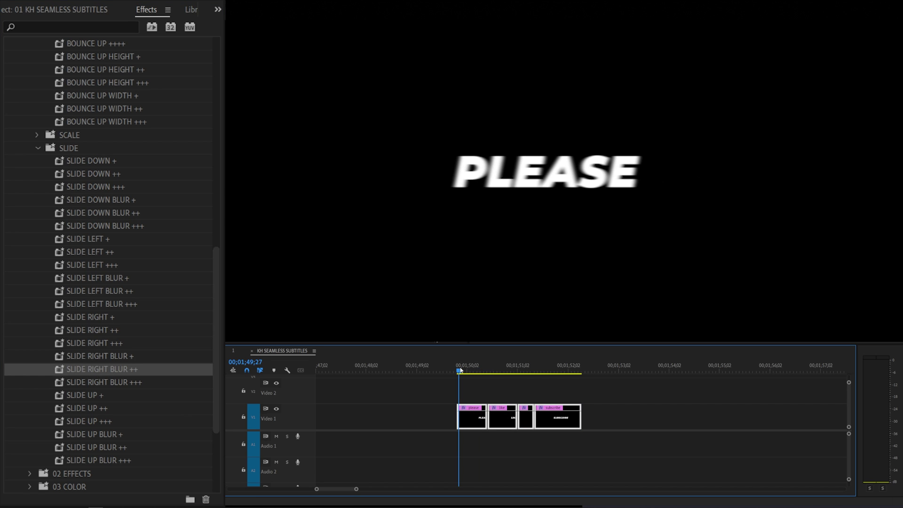
key("space")
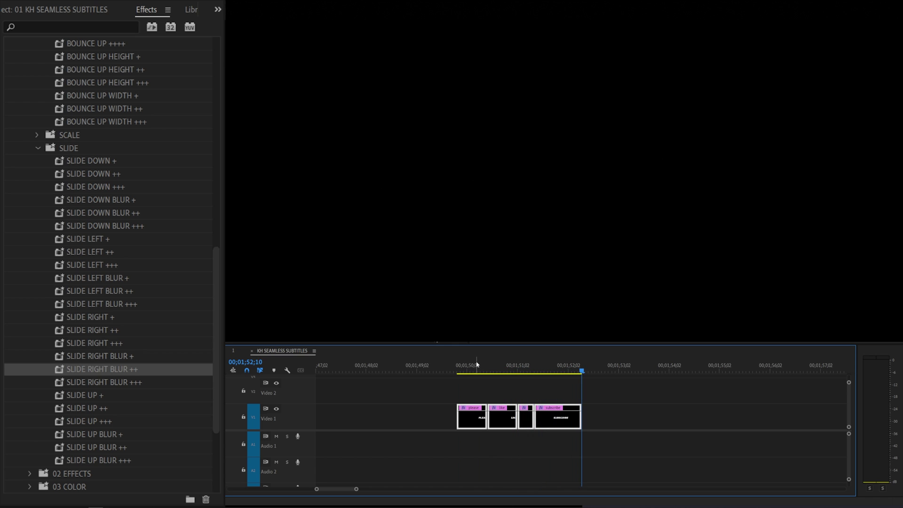
left_click_drag(476, 367, 460, 369)
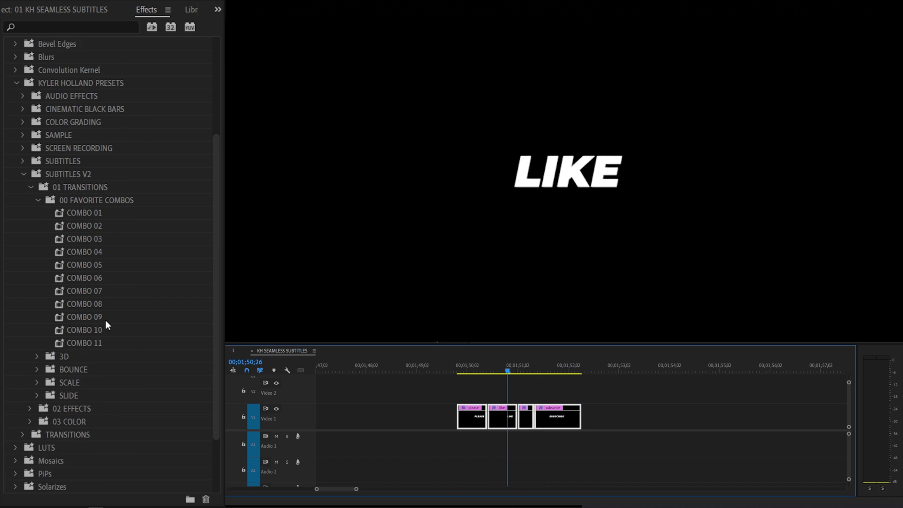
- Show the 00 FAVORITE COMBOS presets, apply COMBO 11 to all four text clips and play from PLEASE
scroll(105, 321, "down", 1)
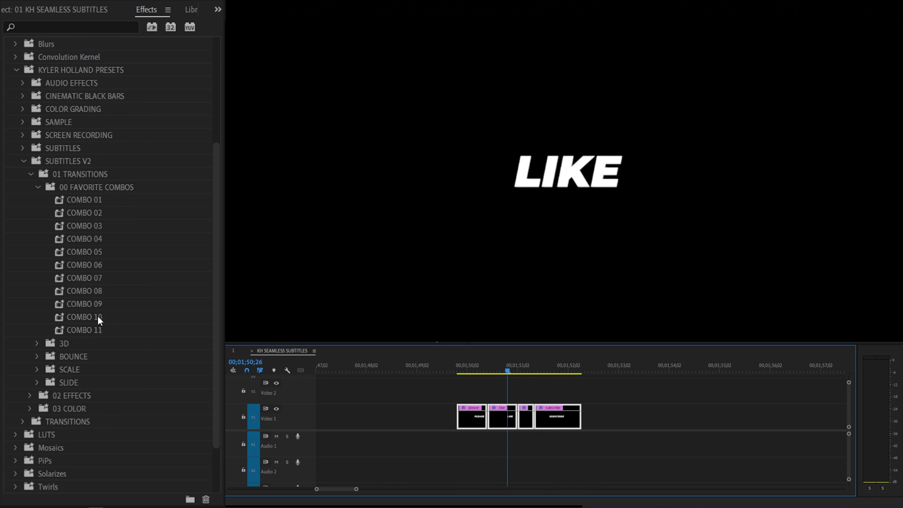
left_click(90, 329)
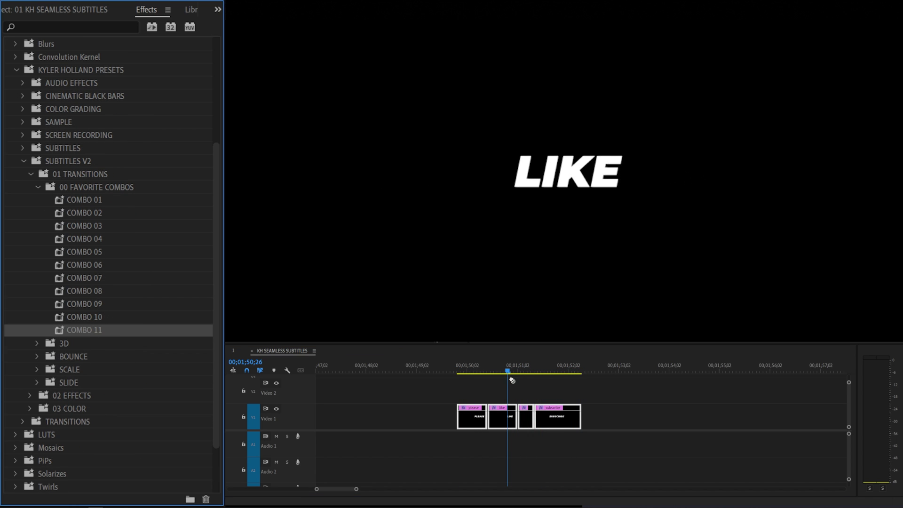
left_click(462, 371)
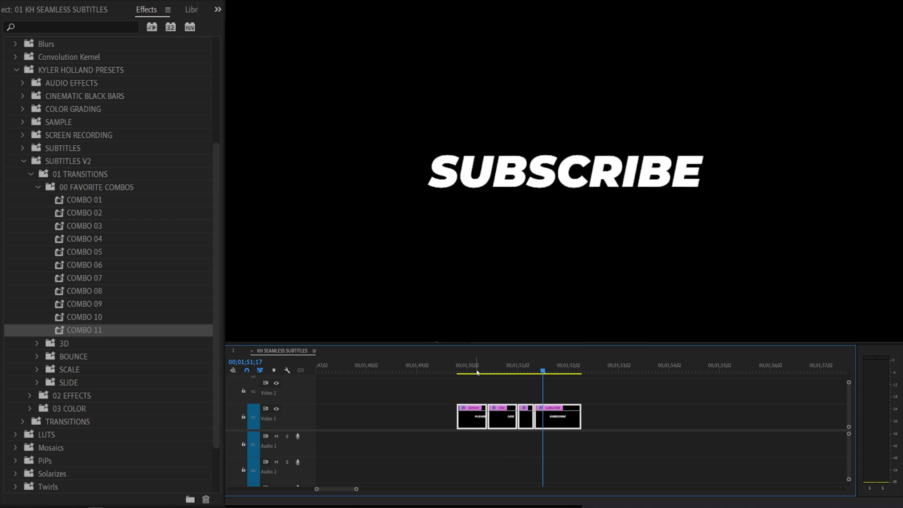
- Apply the COMBO 10 preset to the four text clips together and preview it from the PLEASE clip
left_click_drag(112, 317, 492, 405)
left_click(462, 369)
key("space")
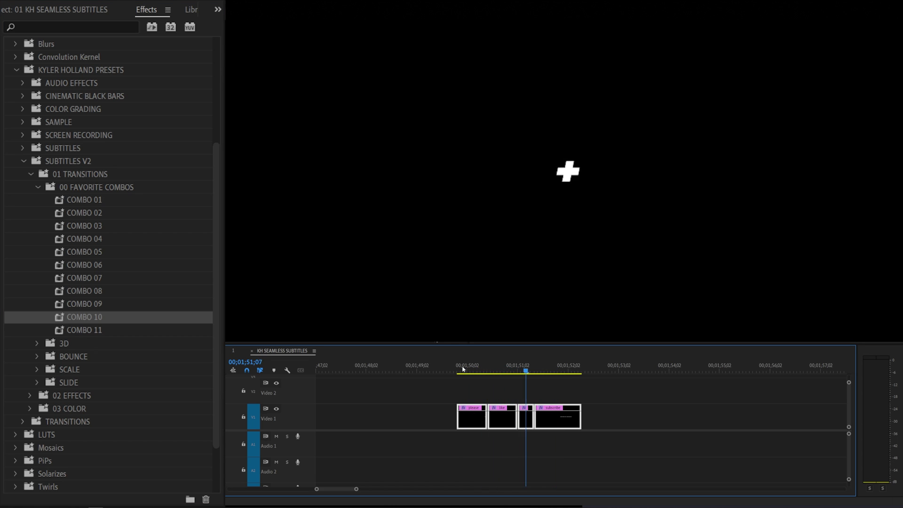
left_click(470, 370)
- Apply the COMBO 09 preset to all four text clips, play the sequence from PLEASE and stop playback
left_click_drag(79, 301, 472, 410)
left_click(466, 369)
key("space")
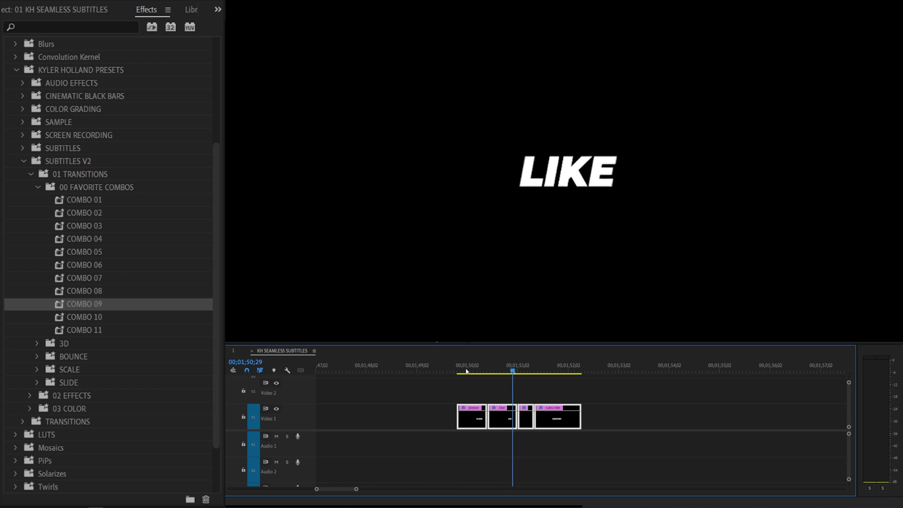
key("space")
- Apply the COMBO 08 preset to all four text clips and preview the sequence from its first clip
left_click_drag(89, 292, 453, 414)
left_click(459, 370)
key("space")
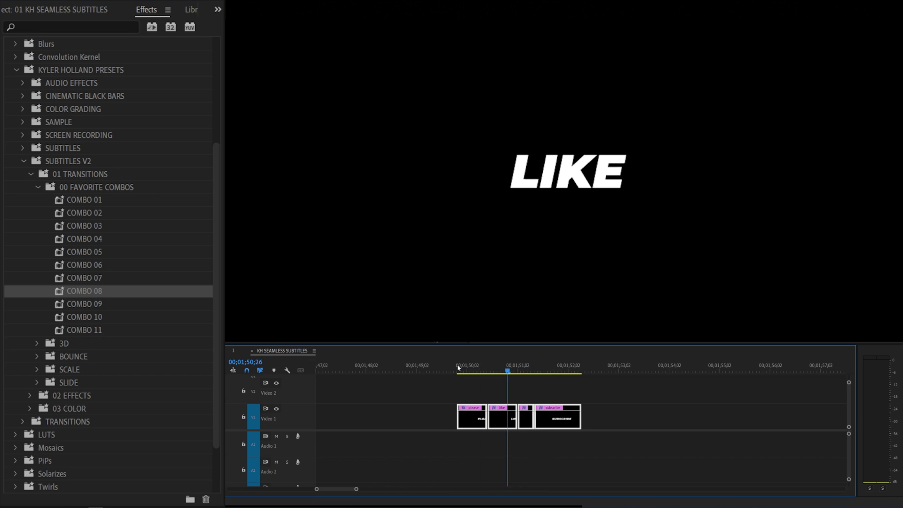
key("space")
- Apply the COMBO 07 preset to all four text clips, play the sequence and return to the PLEASE clip
left_click(85, 278)
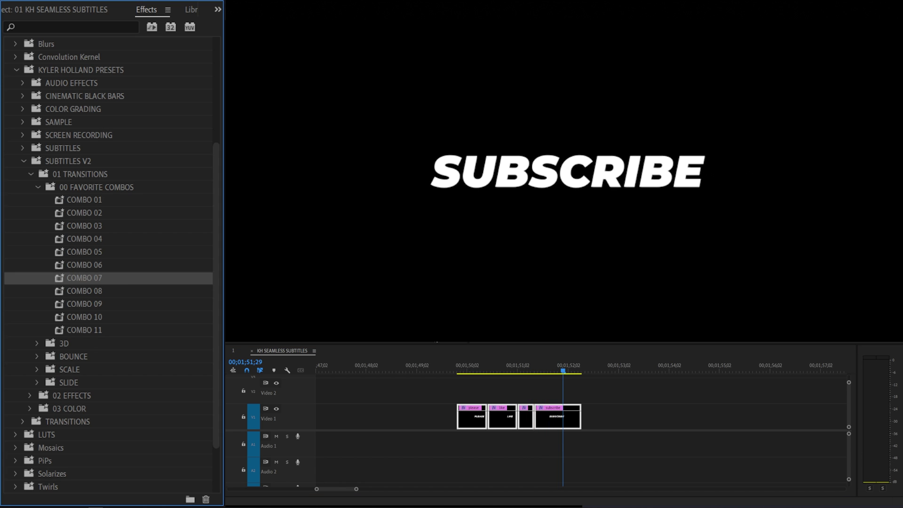
left_click(461, 370)
key("space")
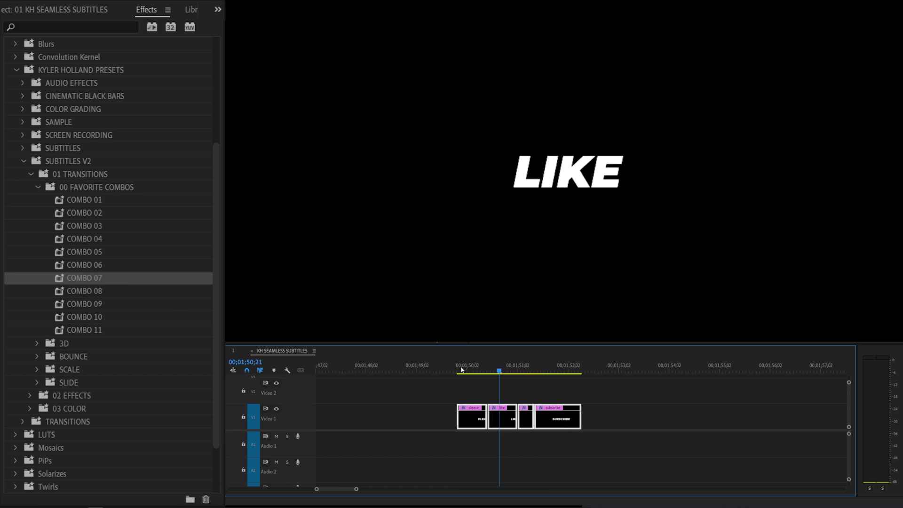
left_click(461, 370)
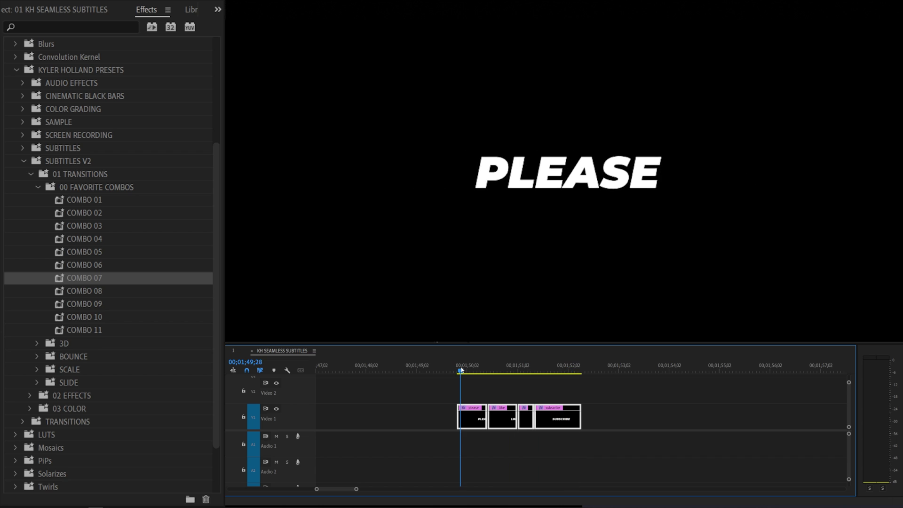
- Preview the COMBO 07 sequence and expand the 02 EFFECTS bin to browse its presets
key("space")
scroll(105, 283, "up", 3)
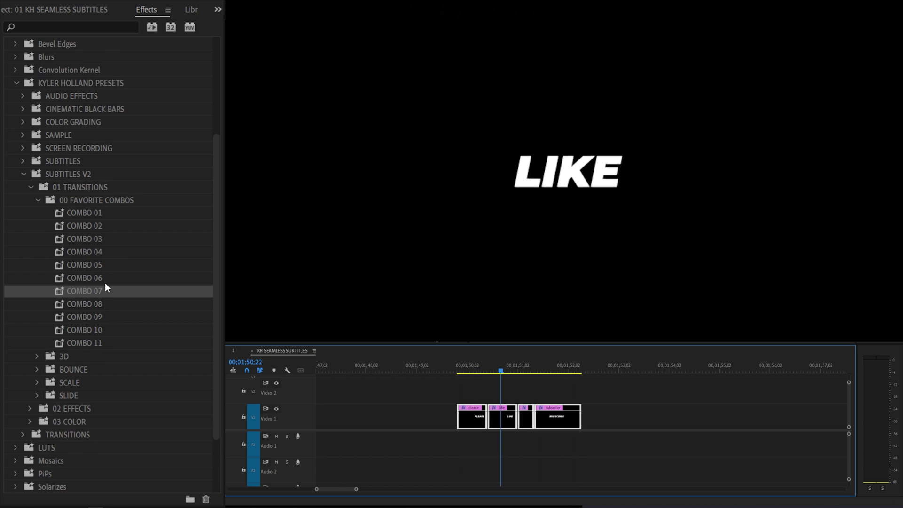
scroll(215, 244, "down", 8)
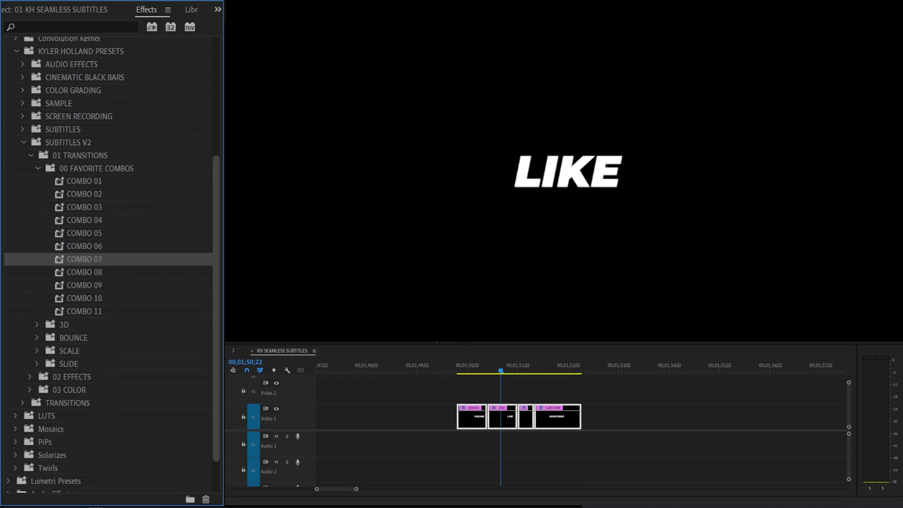
scroll(78, 242, "down", 8)
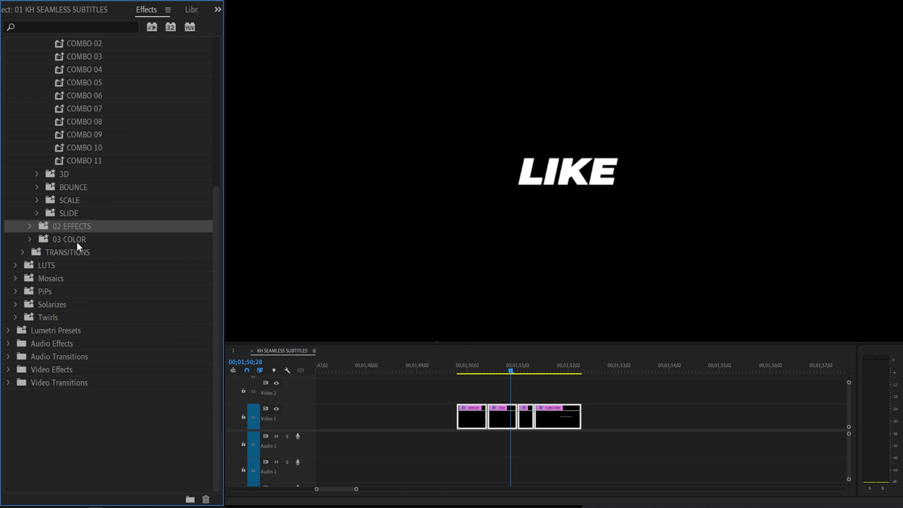
left_click(28, 225)
scroll(114, 240, "up", 3)
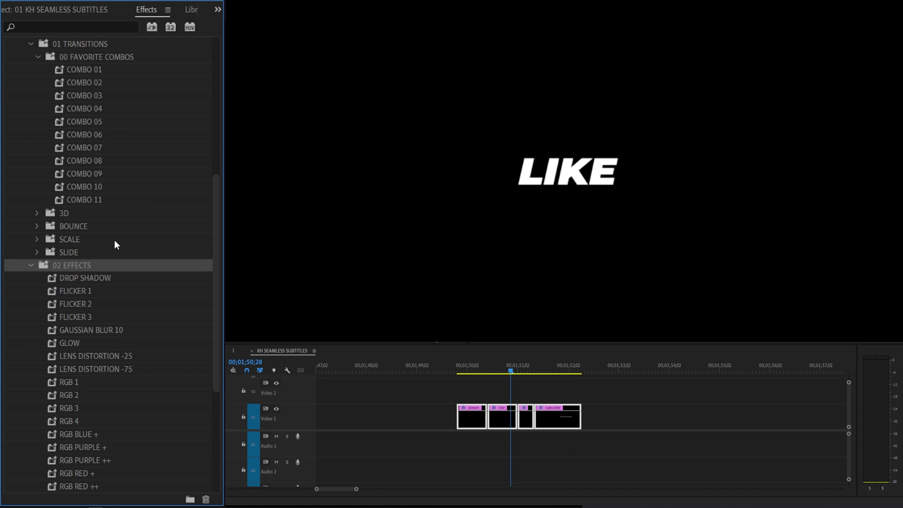
scroll(117, 242, "down", 7)
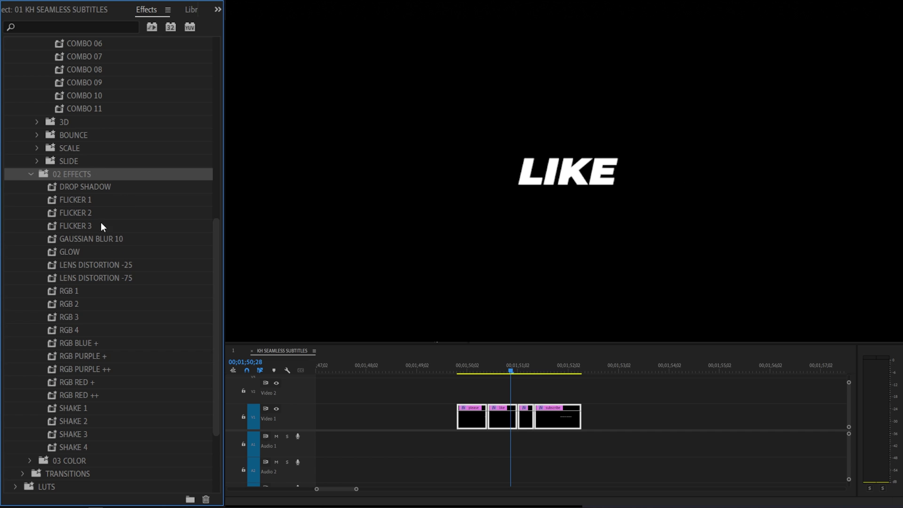
- Apply the RGB PURPLE ++ preset to all four text clips and preview the sequence from PLEASE
left_click(468, 372)
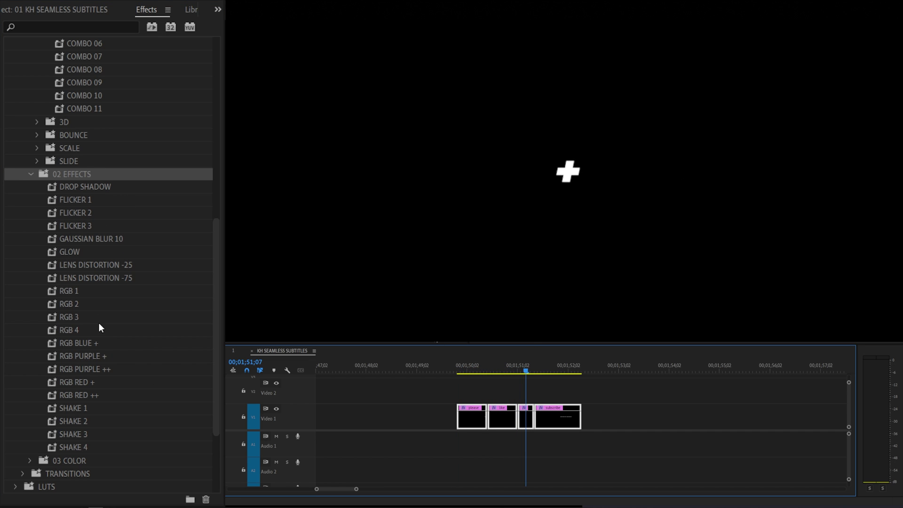
left_click_drag(95, 373, 515, 421)
left_click(462, 372)
key("space")
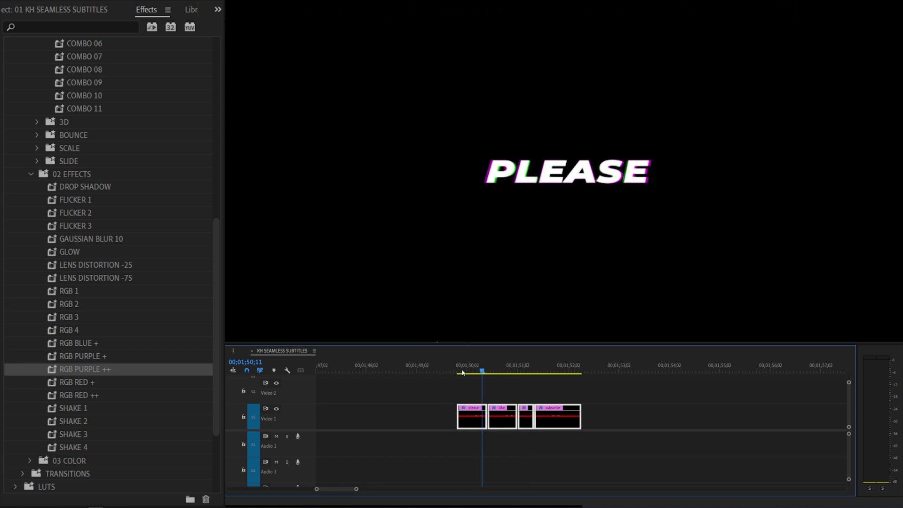
key("space")
left_click_drag(462, 372, 531, 372)
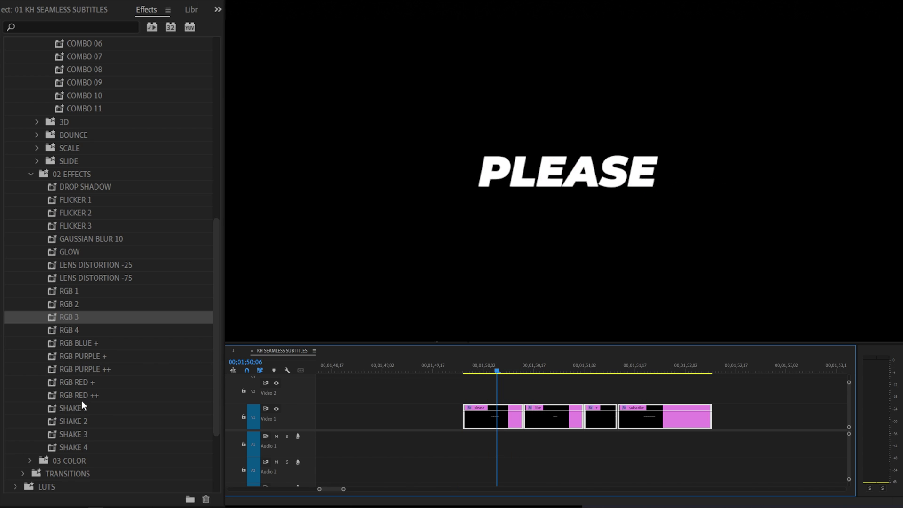
- Apply the SHAKE 1 preset to all four text clips and play the sequence from the PLEASE clip
left_click_drag(85, 410, 500, 421)
left_click(464, 371)
left_click(507, 394)
key("space")
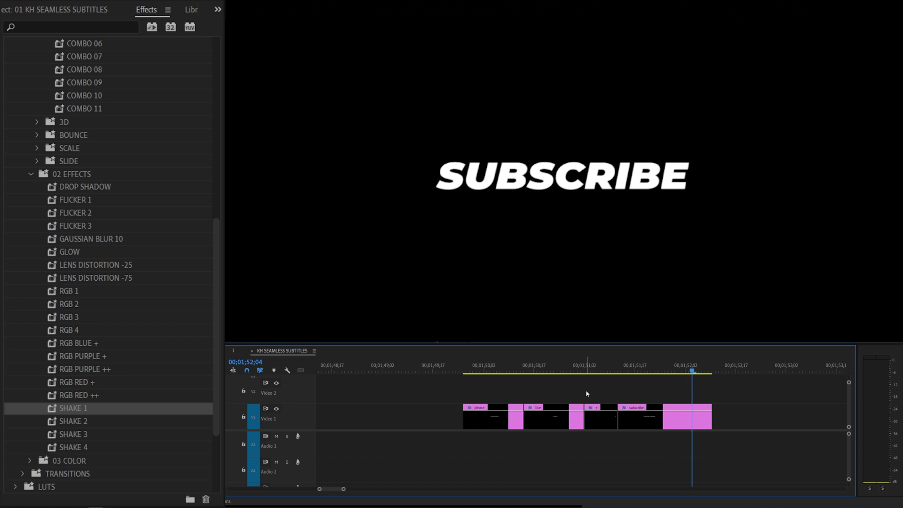
- Apply the GLOW preset to all four text clips together and play the sequence from its start
left_click_drag(466, 402, 677, 376)
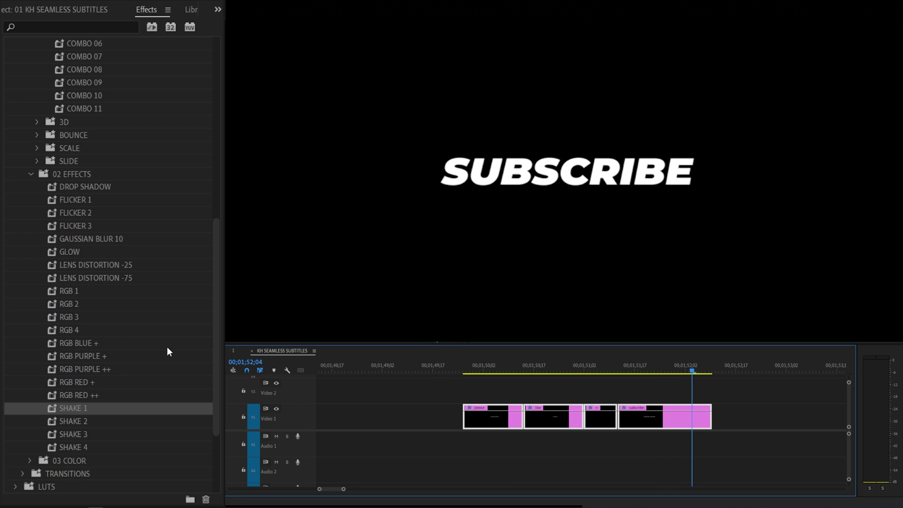
left_click_drag(83, 252, 514, 411)
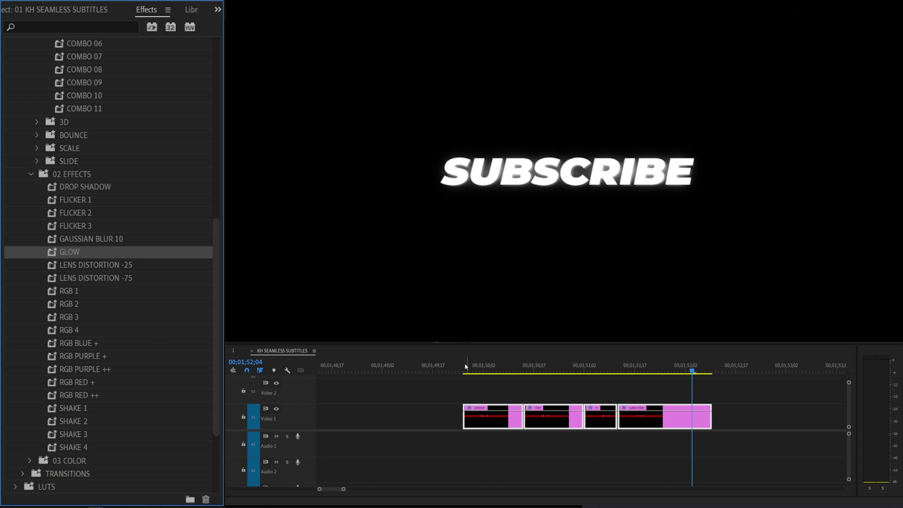
left_click(465, 366)
left_click(519, 384)
key("space")
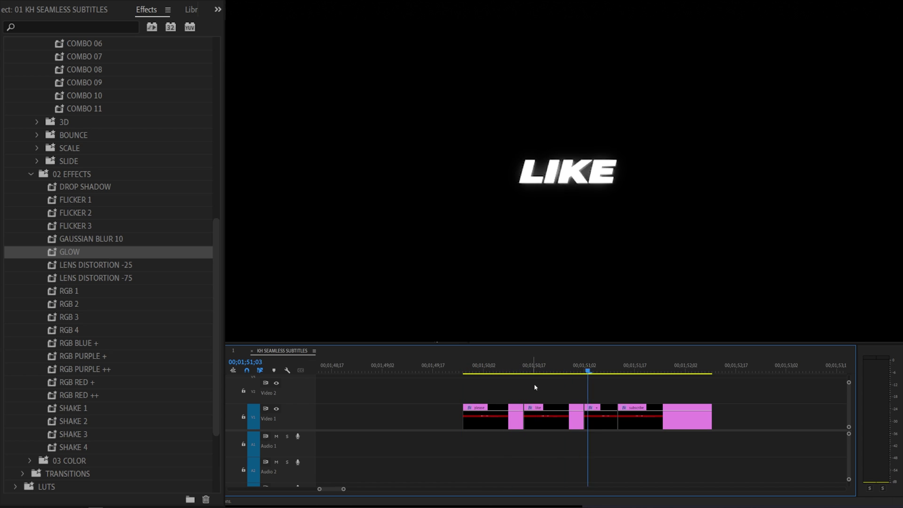
- Apply the GLOW preset to only the LIKE and SUBSCRIBE clips and preview the sequence
mouse_move(566, 369)
left_mouse_down()
mouse_move(540, 370)
mouse_move(655, 371)
mouse_move(548, 371)
left_mouse_up()
left_click(555, 421)
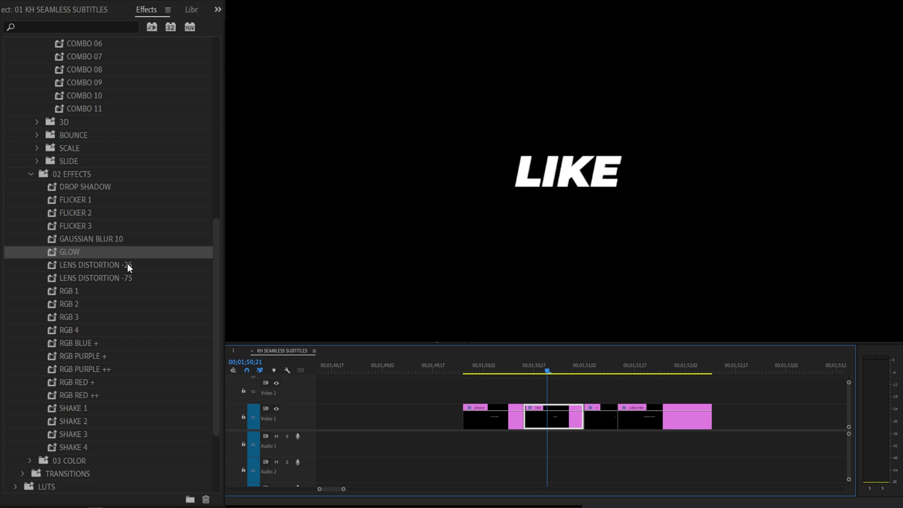
left_click(86, 242)
left_click_drag(87, 254, 561, 421)
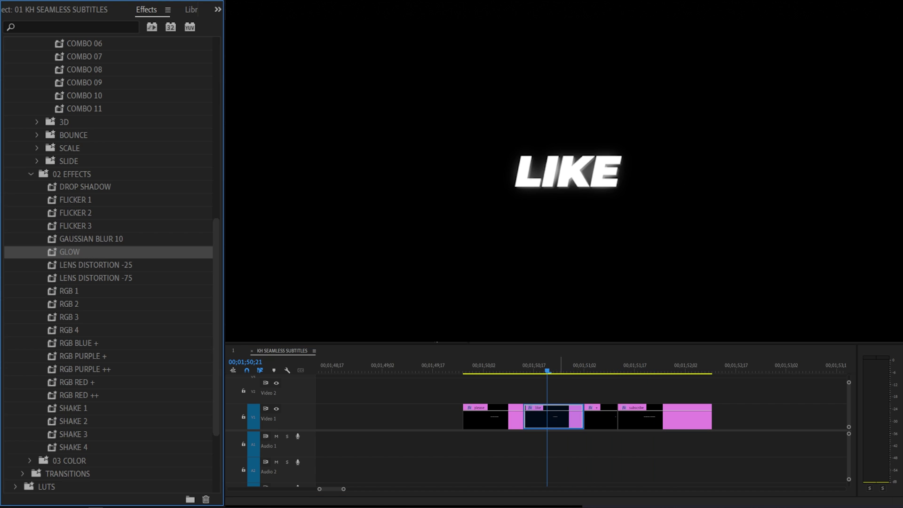
left_click_drag(221, 269, 658, 412)
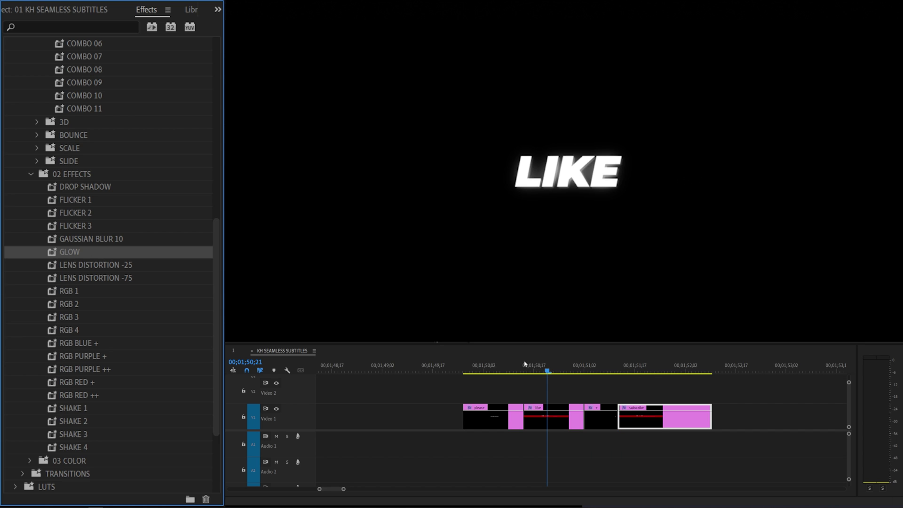
left_click(490, 371)
key("space")
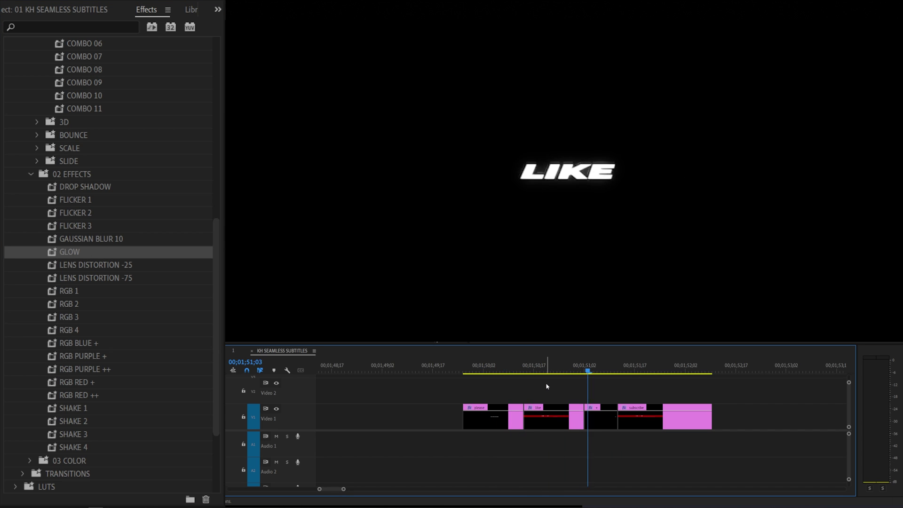
key("space")
- Undo the GLOW preset on the LIKE and SUBSCRIBE clips
key("ctrl+z")
key("ctrl+z")
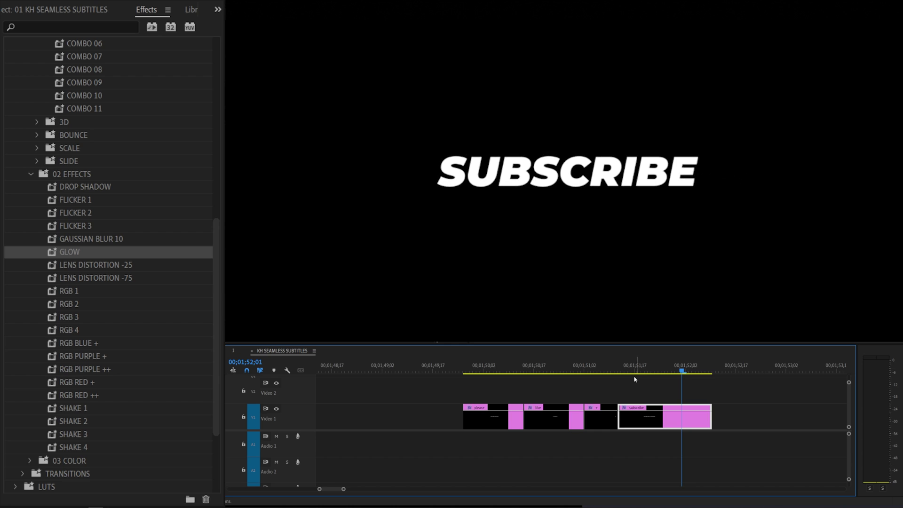
- Collapse the 02 EFFECTS bin and apply the 01 GREEN preset from the 03 COLOR bin to the LIKE clip
left_click_drag(568, 371, 544, 371)
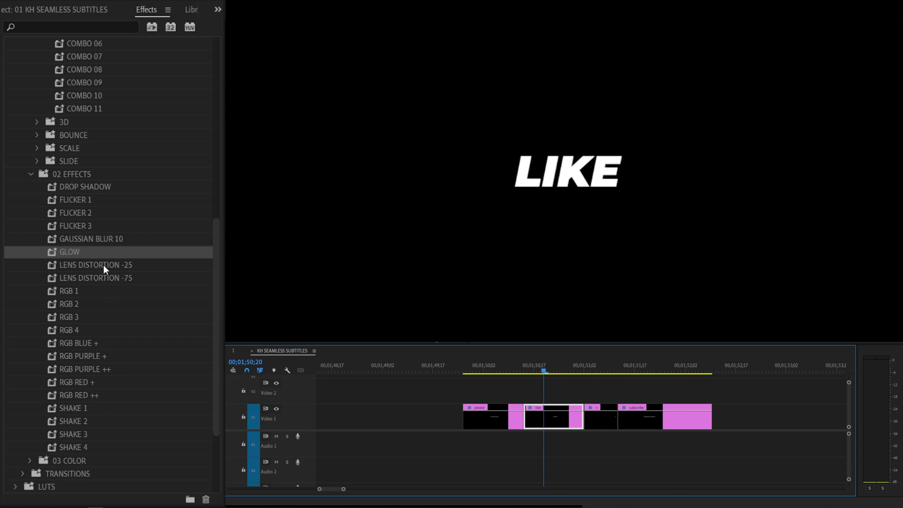
left_click(31, 174)
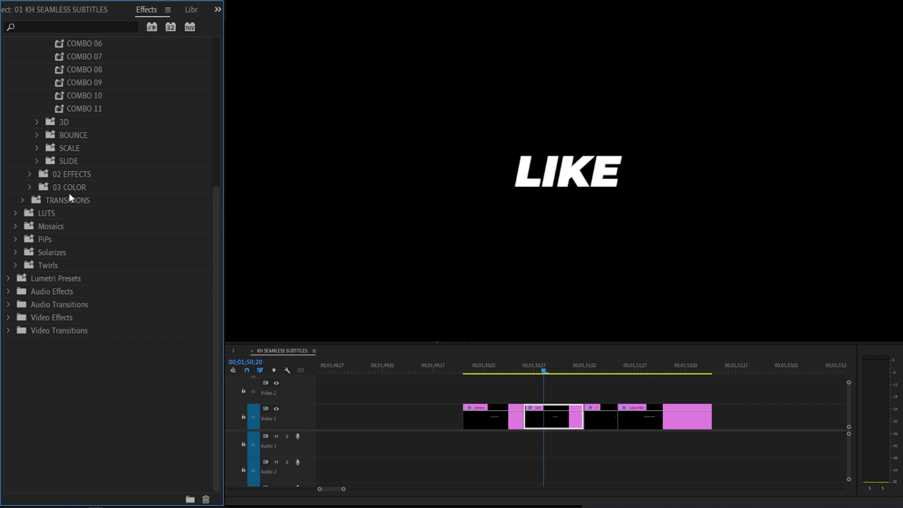
left_click(29, 186)
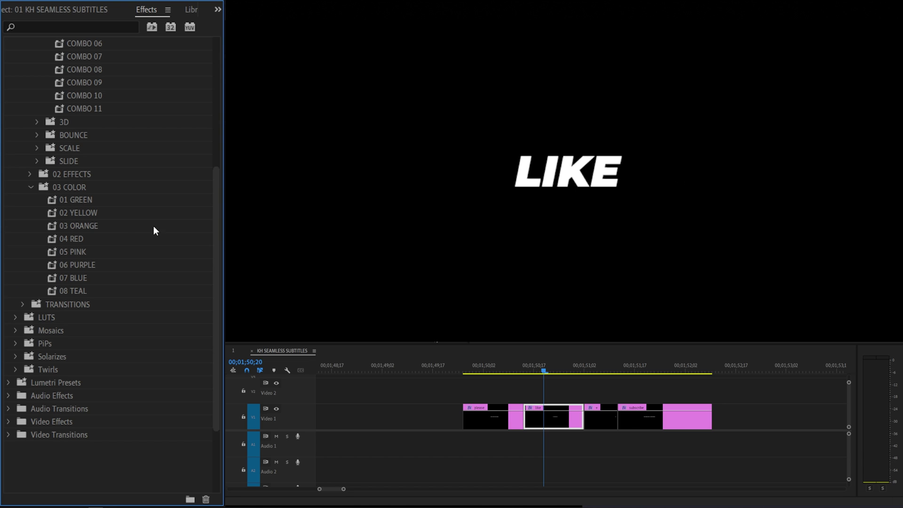
left_click_drag(91, 199, 572, 419)
- Apply the 04 RED preset to the SUBSCRIBE clip and play the sequence from PLEASE
left_click(645, 371)
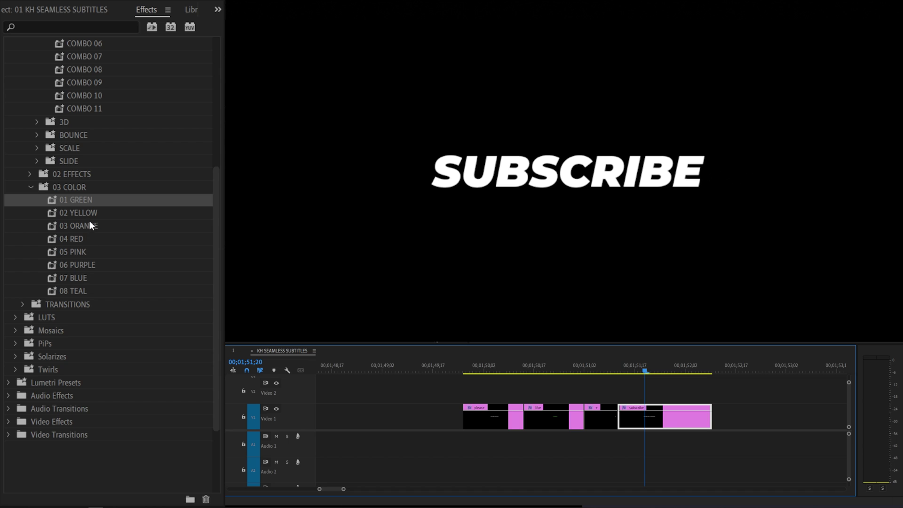
left_click_drag(86, 238, 669, 419)
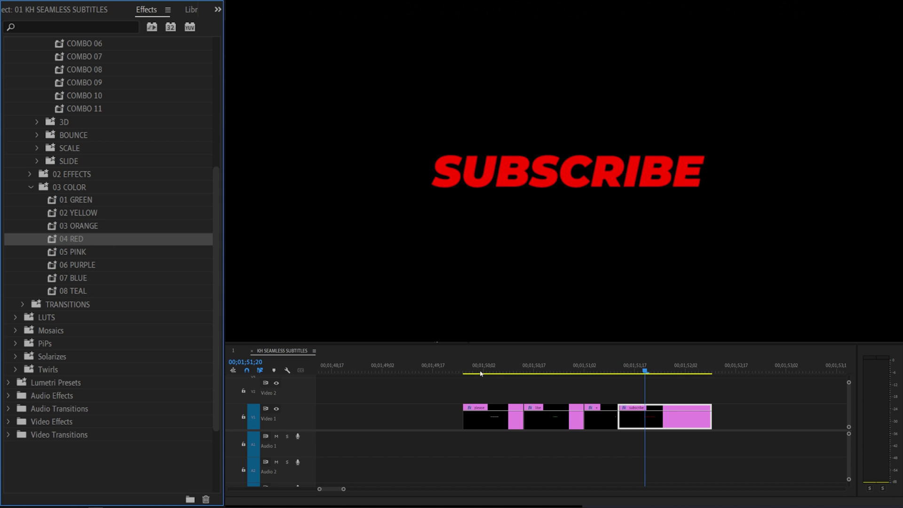
left_click(464, 371)
key("space")
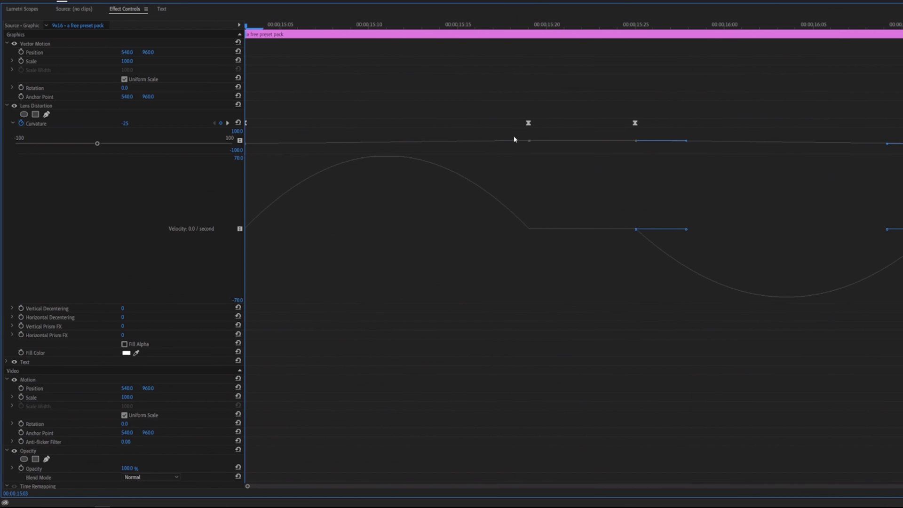
- Ease the Lens Distortion Curvature animation by lengthening the second keyframe's incoming and the third keyframe's outgoing velocity handles
left_click(524, 122)
left_click(529, 124)
left_click_drag(482, 230, 381, 230)
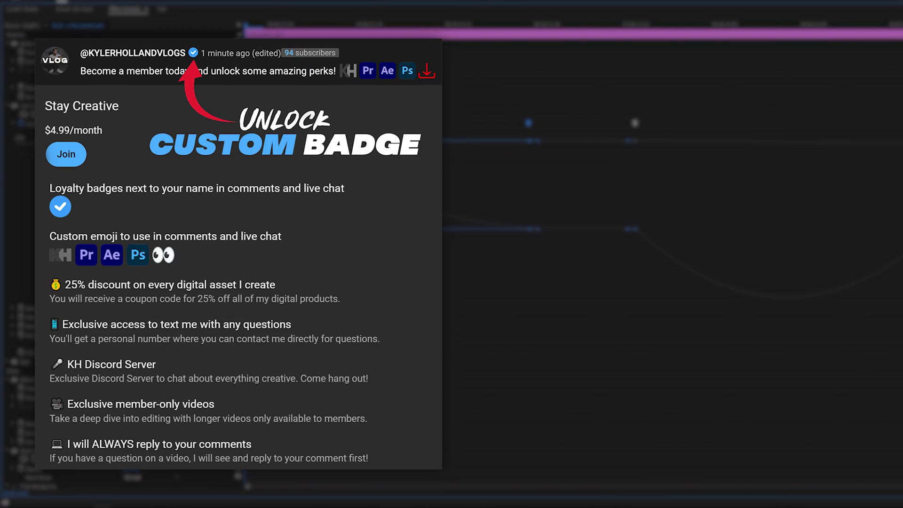
left_click(641, 132)
left_click(635, 124)
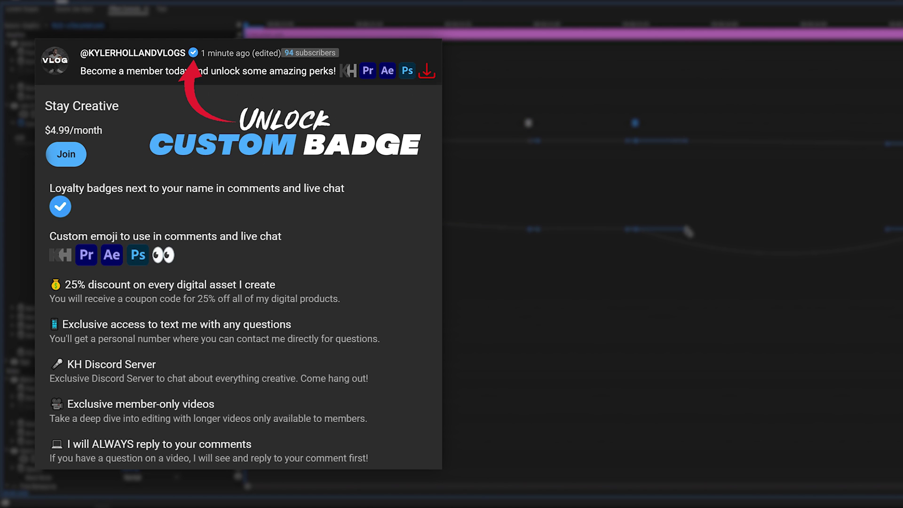
left_click_drag(688, 230, 828, 227)
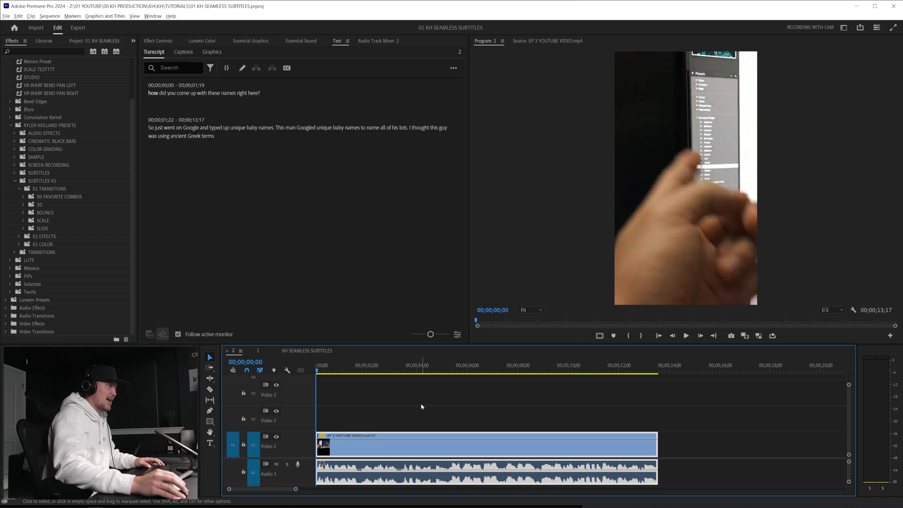
- Preview the opening of the EP 3 YOUTUBE VIDEO clip and check that the Text panel is enabled
key("space")
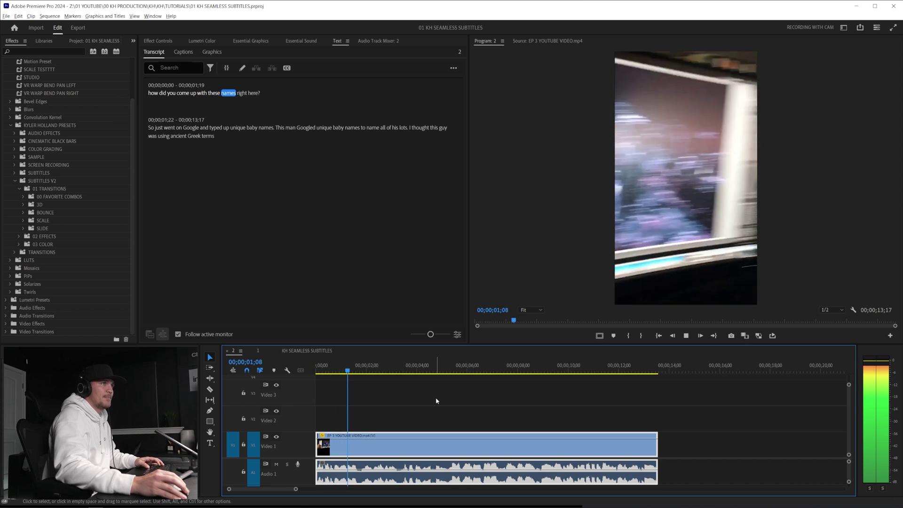
left_click_drag(372, 371, 335, 372)
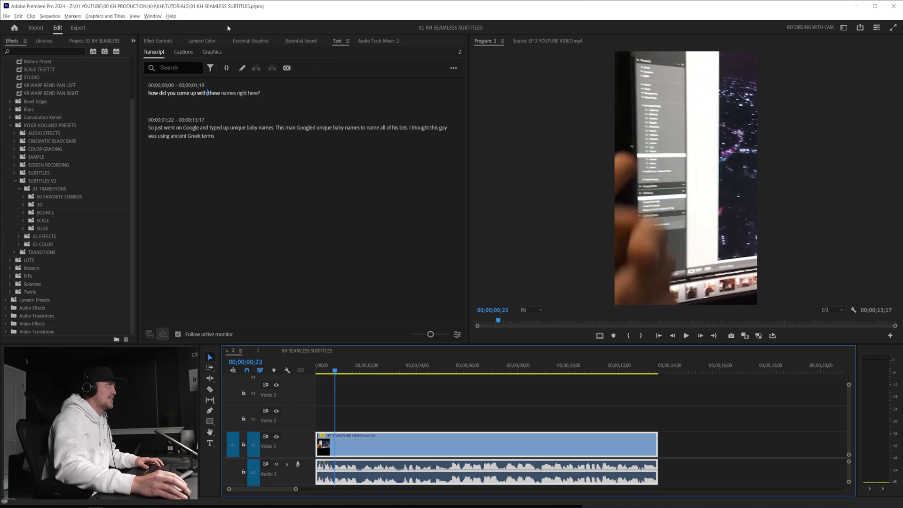
left_click(153, 16)
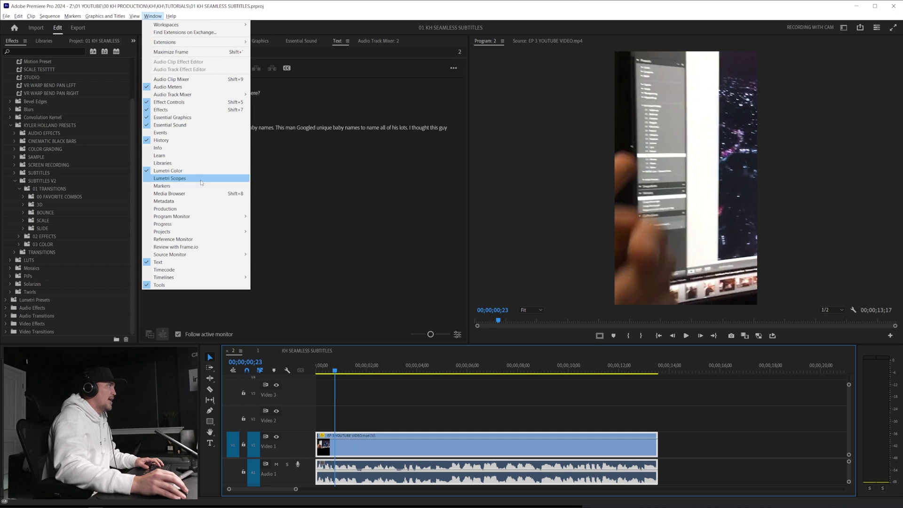
left_click(301, 197)
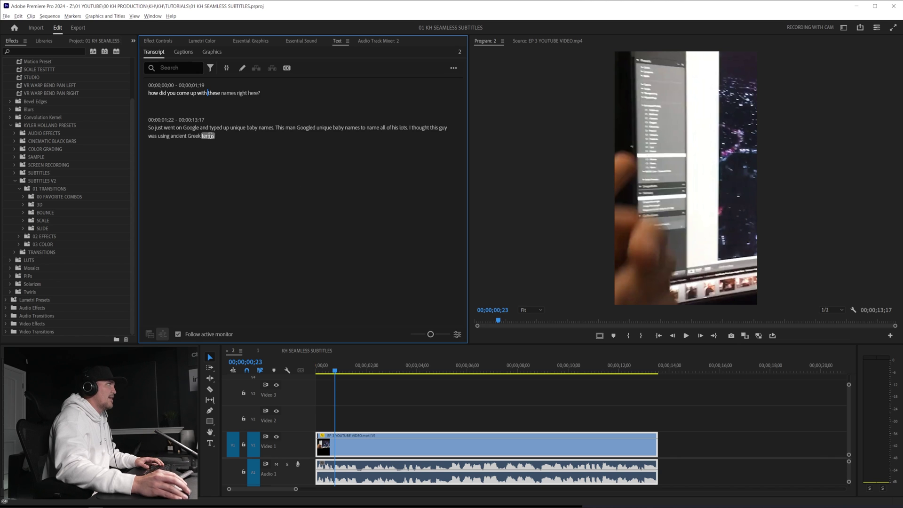
- Review the Transcription preferences for automatically transcribing clips in the sequence and accept them
left_click(18, 16)
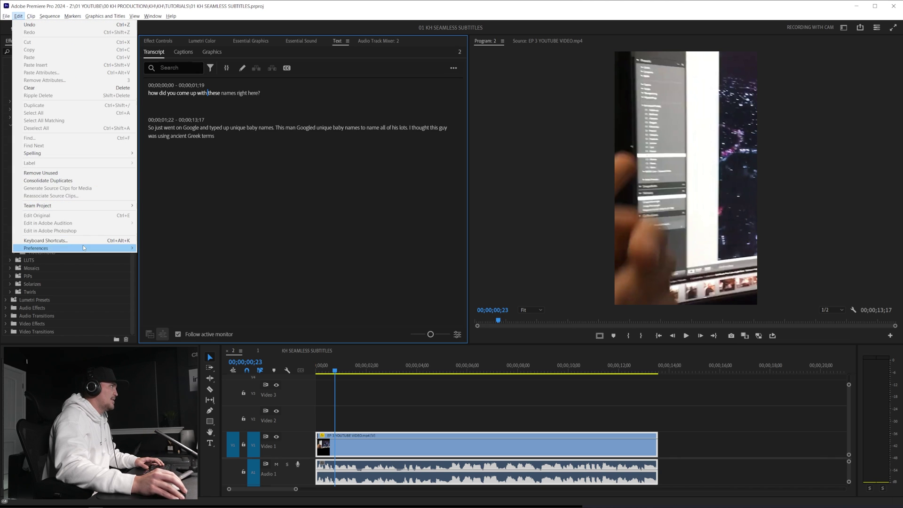
mouse_move(117, 247)
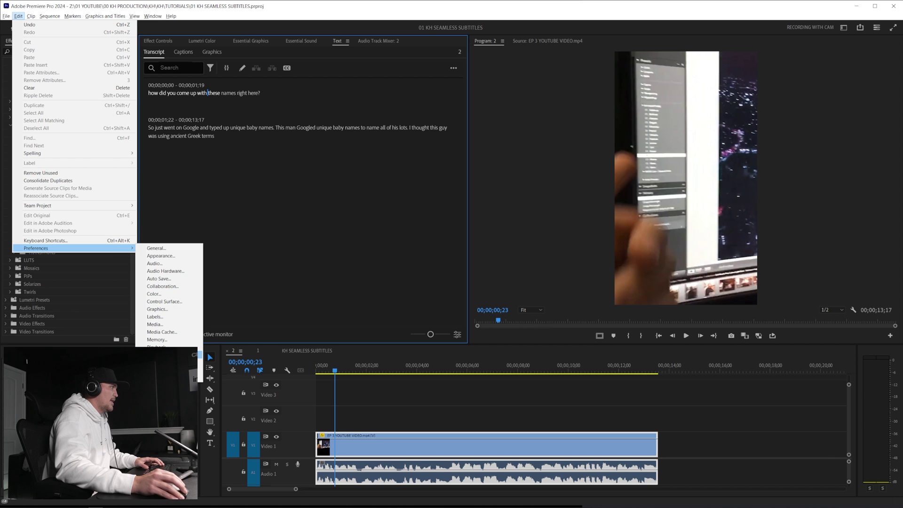
left_click(169, 377)
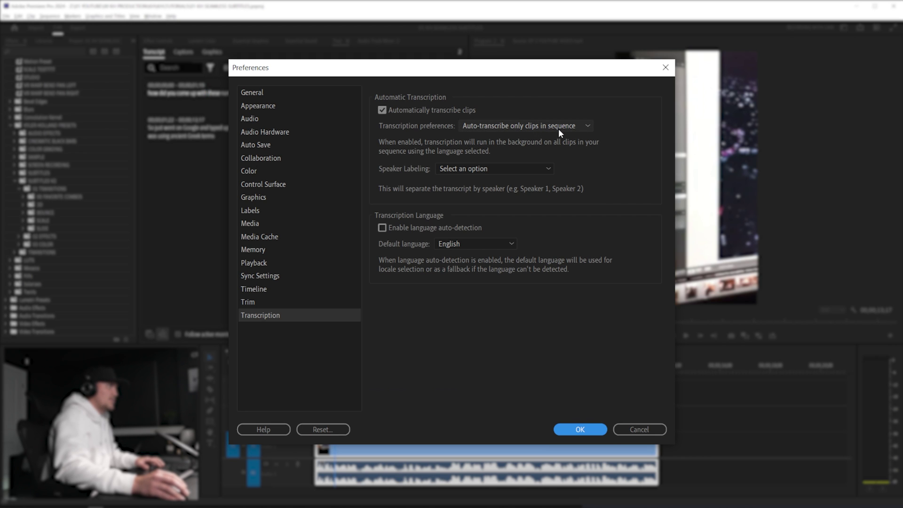
left_click(580, 429)
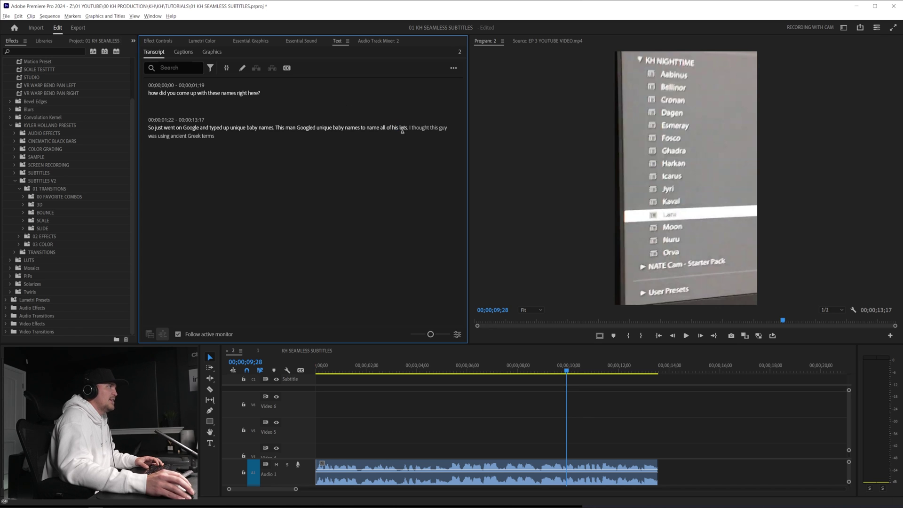
- Create captions from the transcript with a maximum length of 7 characters, the shortest minimum duration and single lines
left_click(286, 69)
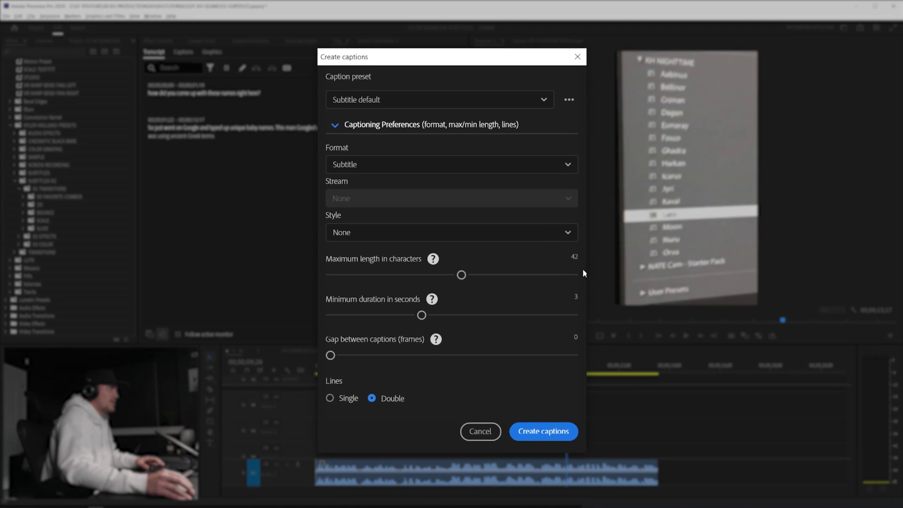
left_click_drag(461, 275, 318, 277)
left_click_drag(417, 316, 313, 321)
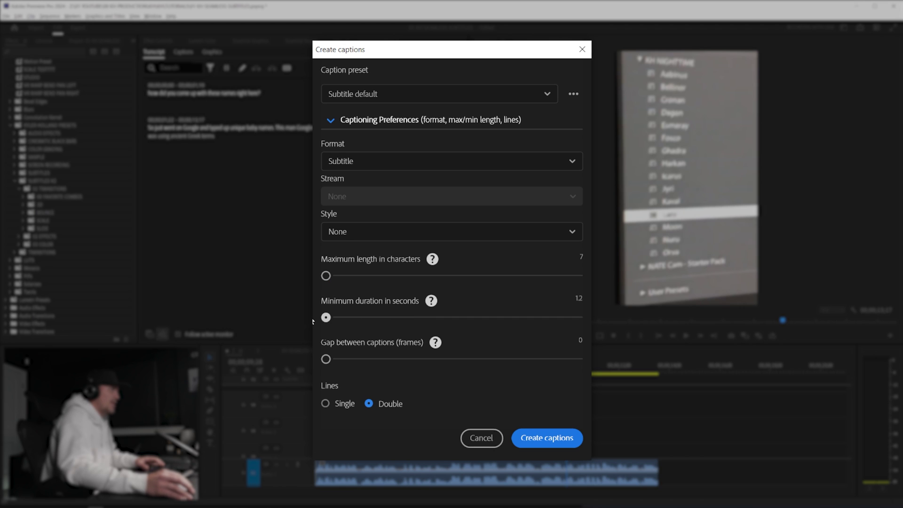
left_click(345, 405)
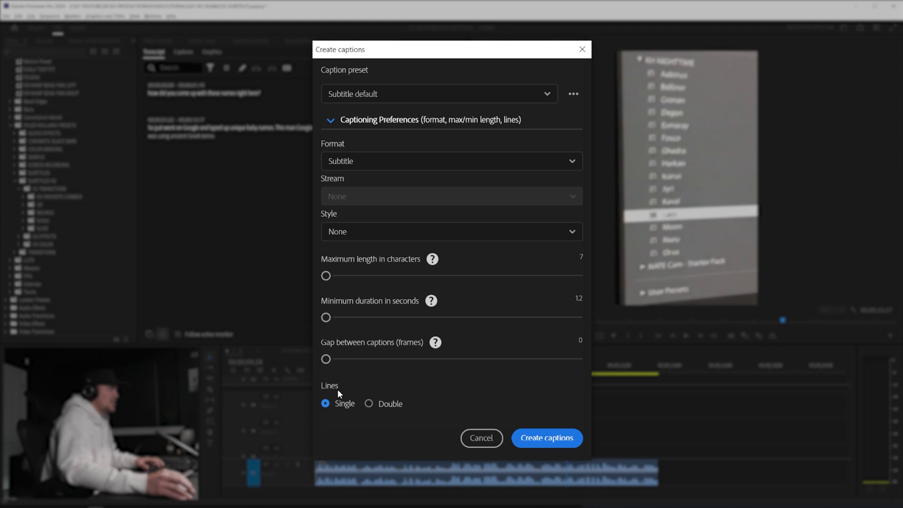
left_click(377, 276)
left_click_drag(376, 276, 316, 274)
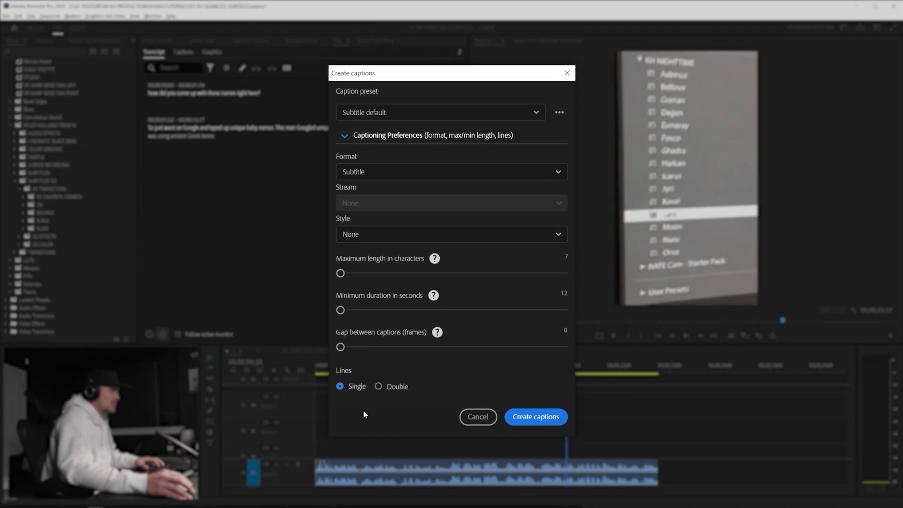
left_click(513, 386)
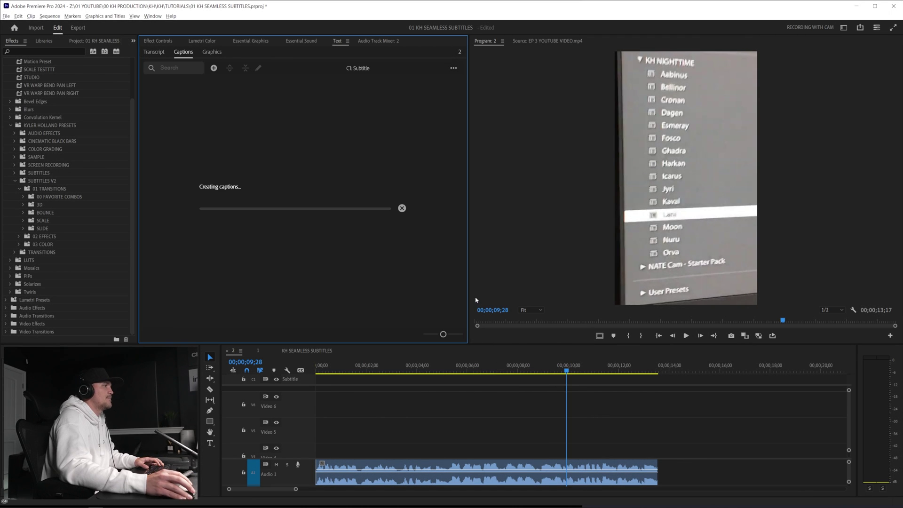
- Set the font of all captions on the Subtitle track to Montserrat Black Italic
left_click_drag(661, 394, 314, 381)
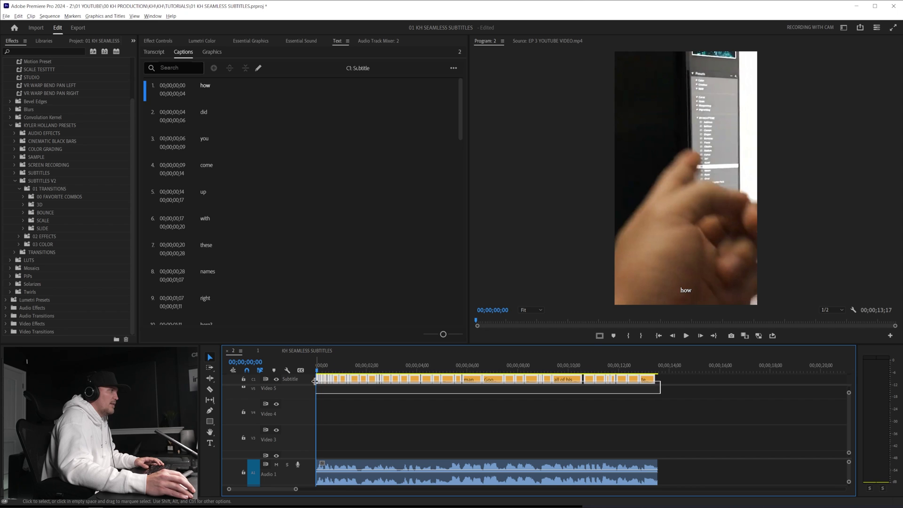
scroll(435, 424, "down", 3)
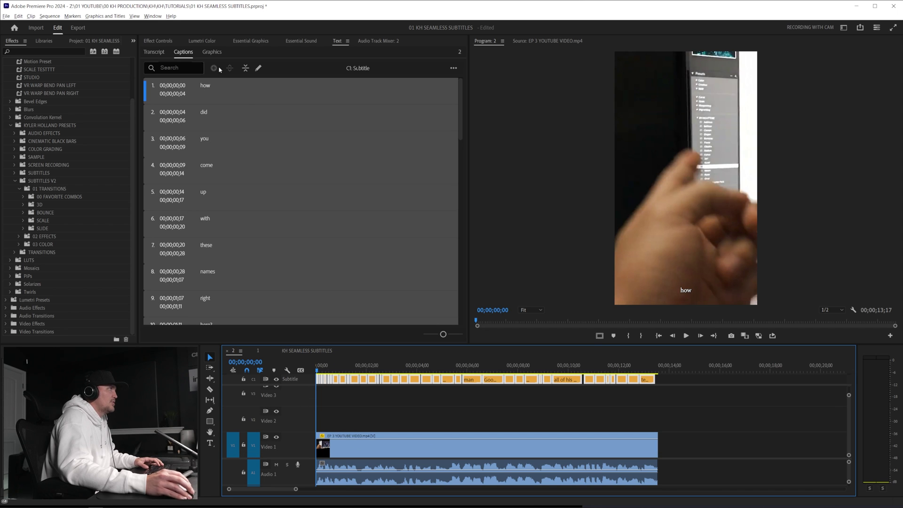
left_click(250, 42)
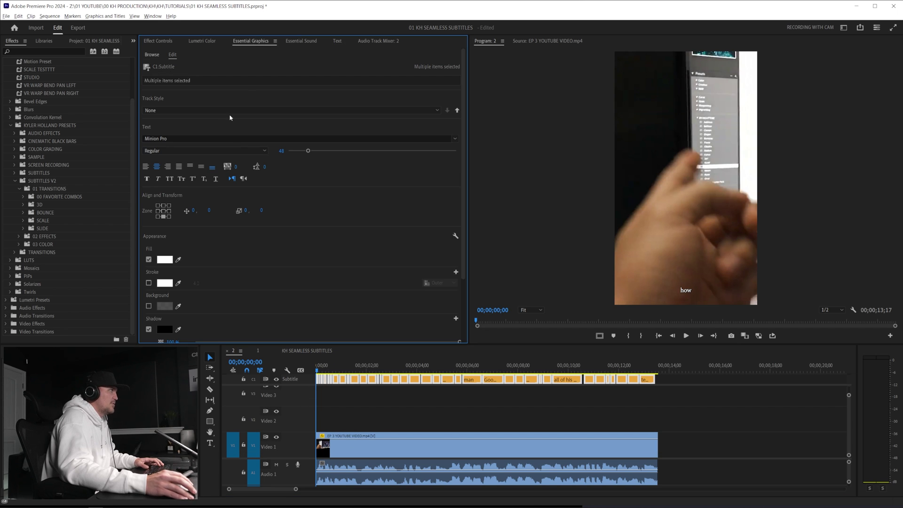
left_click(204, 139)
type("mo")
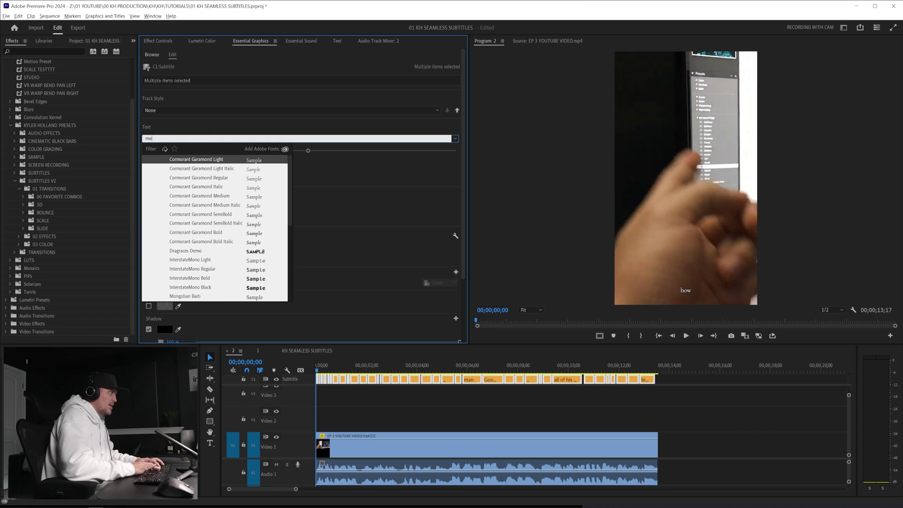
type("nt")
left_click(199, 270)
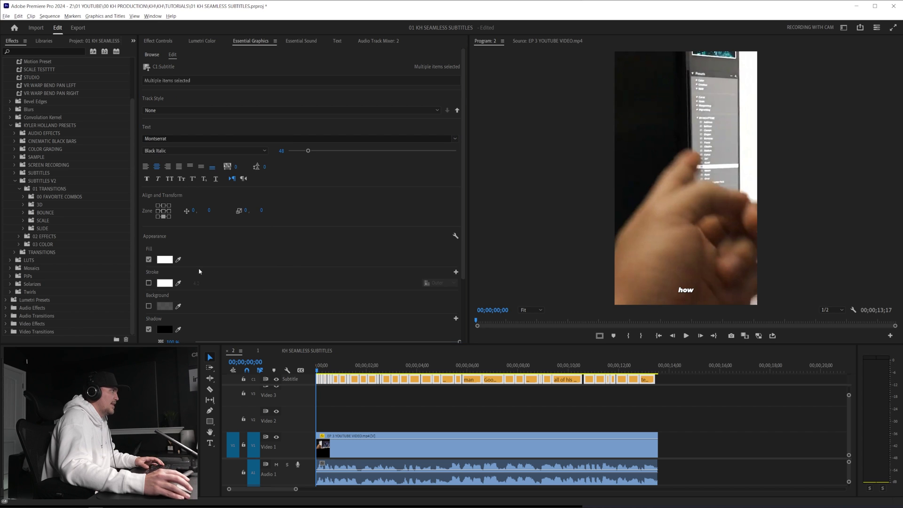
- Format all captions in all caps at size 91 and position the caption block in the centre of the frame
left_click(172, 179)
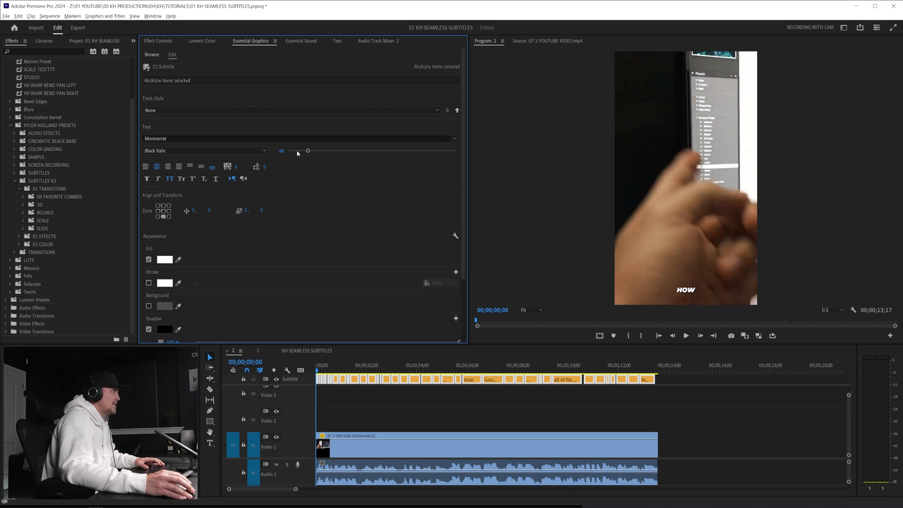
left_click_drag(317, 152, 328, 150)
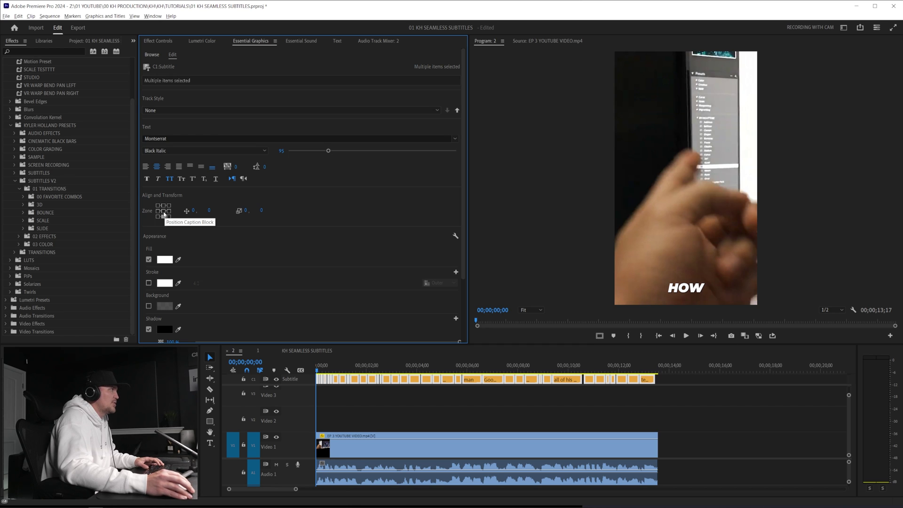
left_click(164, 212)
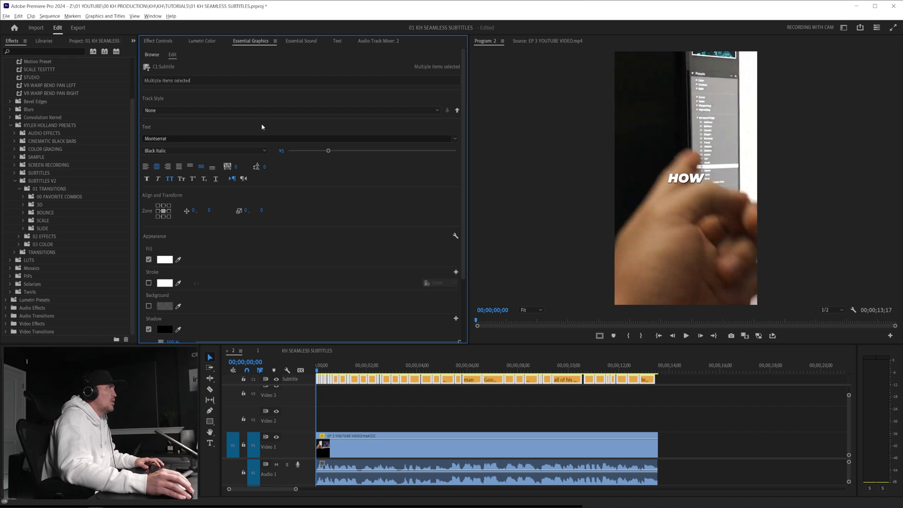
- Find the "all of his lots." caption and split it at 00;00;09;27
left_click(338, 42)
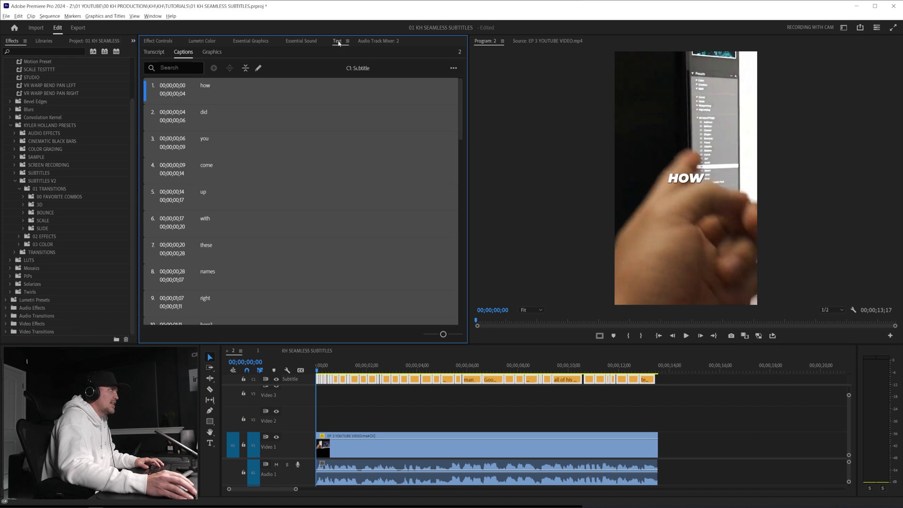
left_click_drag(462, 127, 472, 295)
left_click(226, 219)
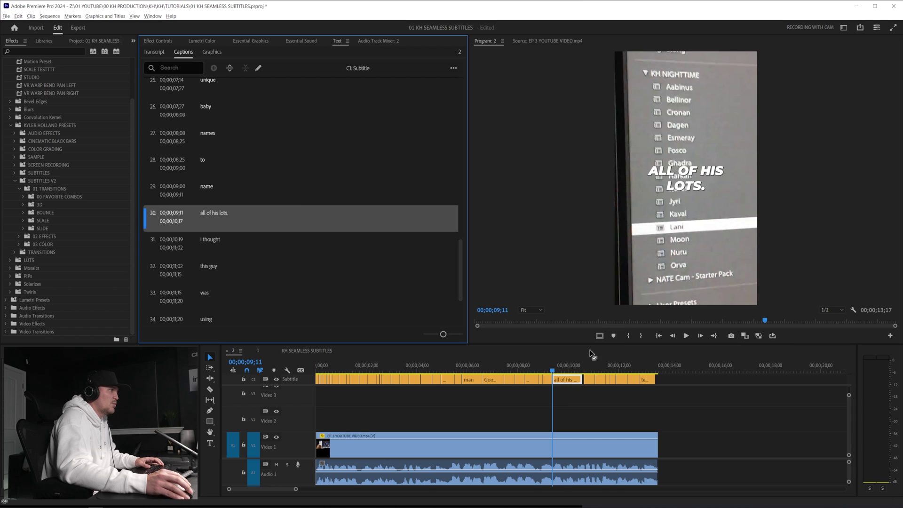
left_click(567, 399)
key("space")
left_click(568, 370)
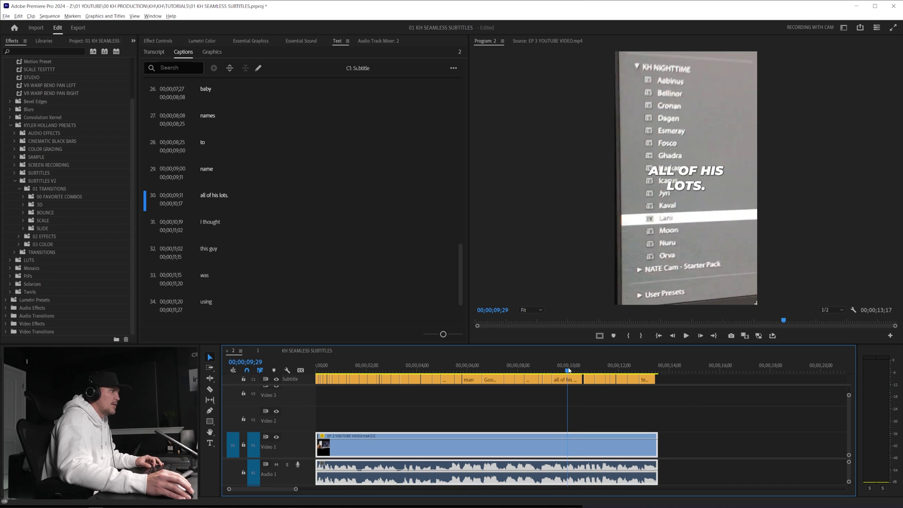
left_click_drag(568, 371, 568, 372)
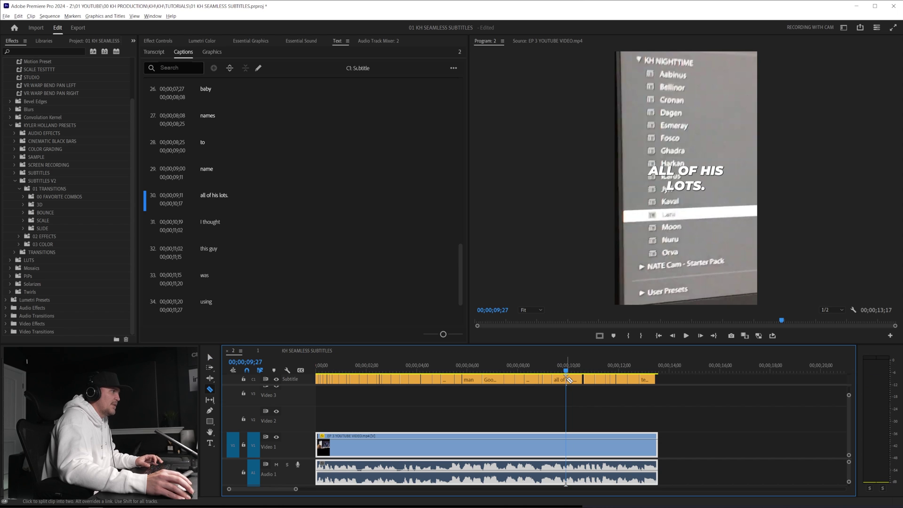
key("ctrl+k")
left_click(572, 381)
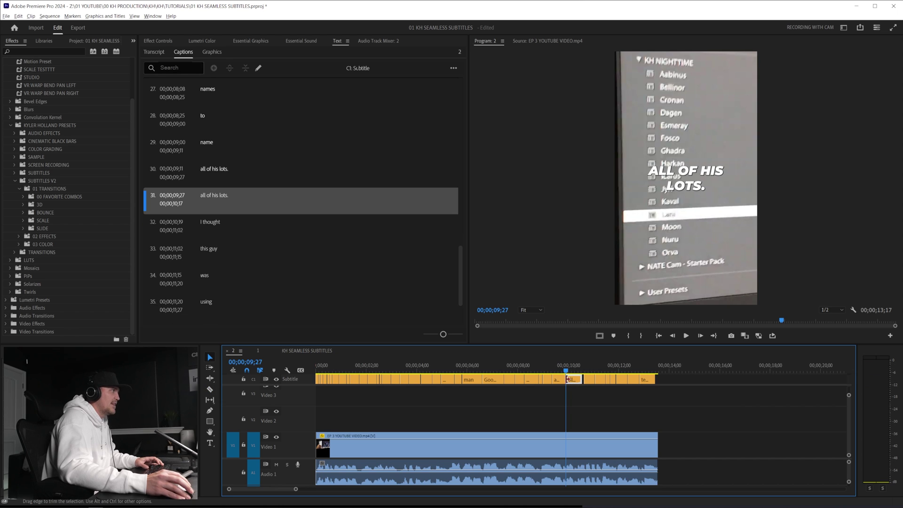
- Shorten the text of the split caption's first half to "all of his"
left_click(560, 380)
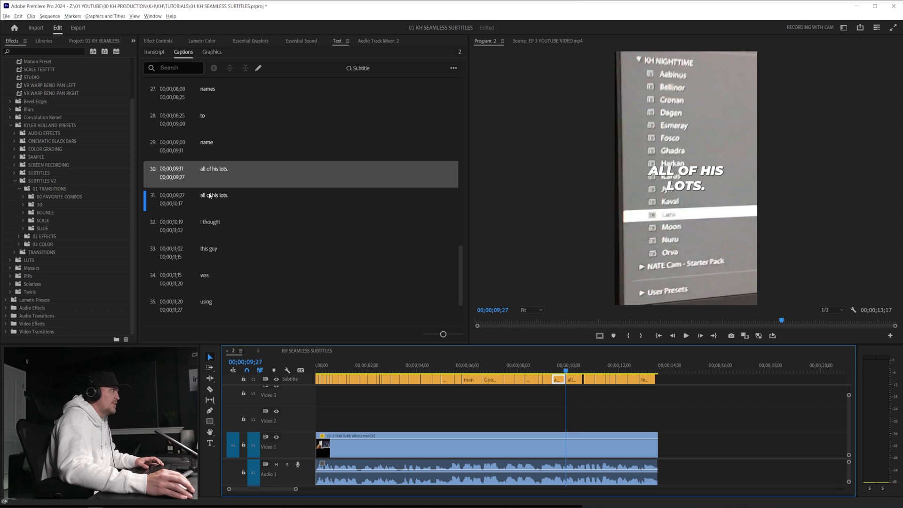
double_click(222, 170)
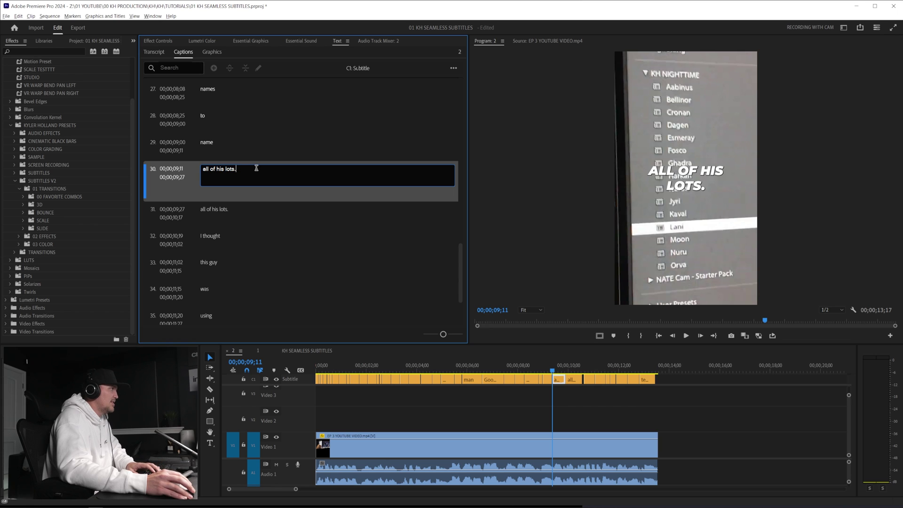
key("BackSpace")
key("BackSpace")
key("BackSpace")
key("BackSpace")
key("BackSpace")
key("BackSpace")
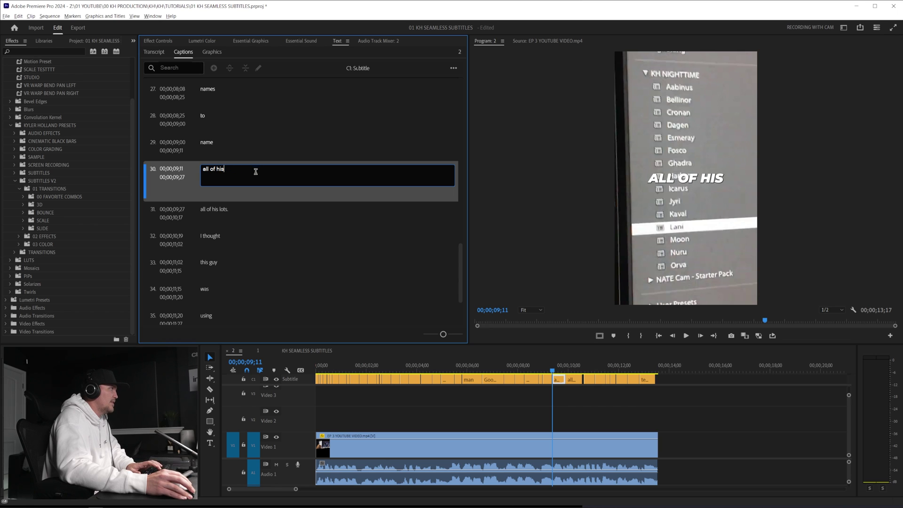
key("Escape")
- Replace the text of the split caption's second half with "luts."
left_click(221, 198)
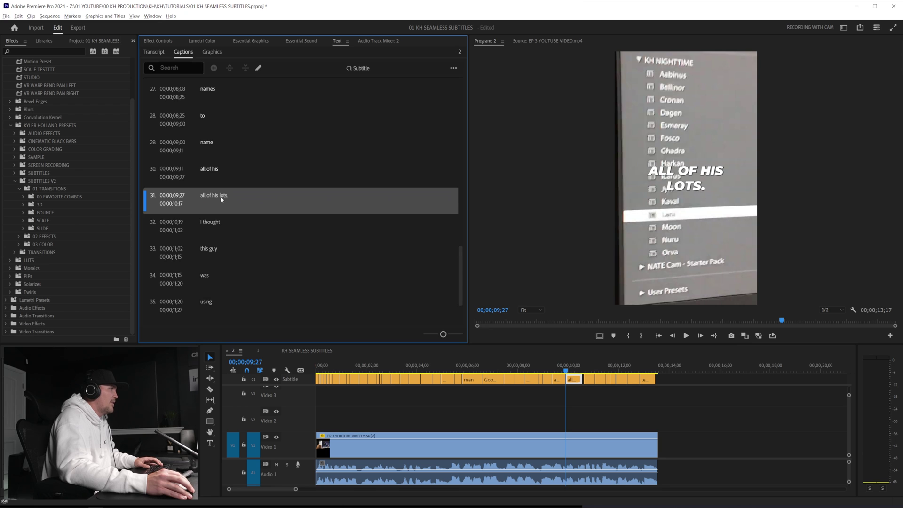
double_click(230, 196)
type("luts.")
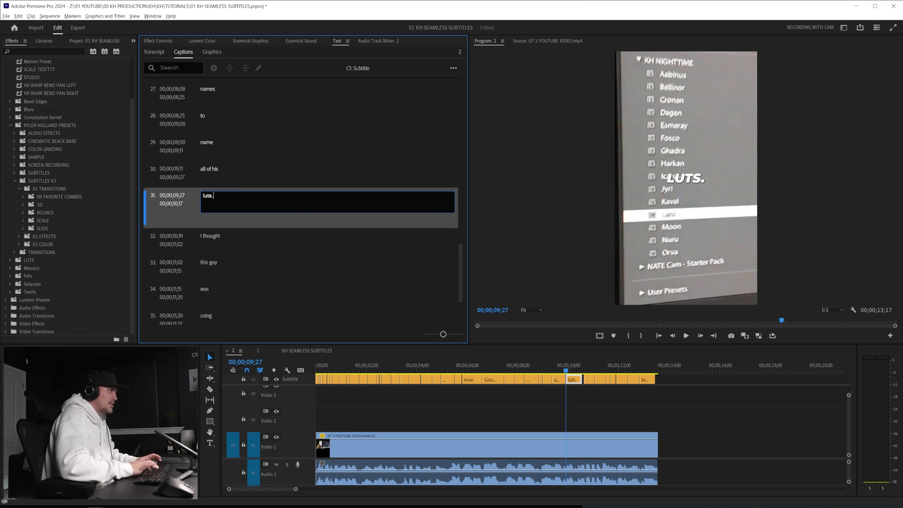
key("Escape")
- Play the sequence around the corrected captions and review the rest of the caption list for errors
left_click(545, 368)
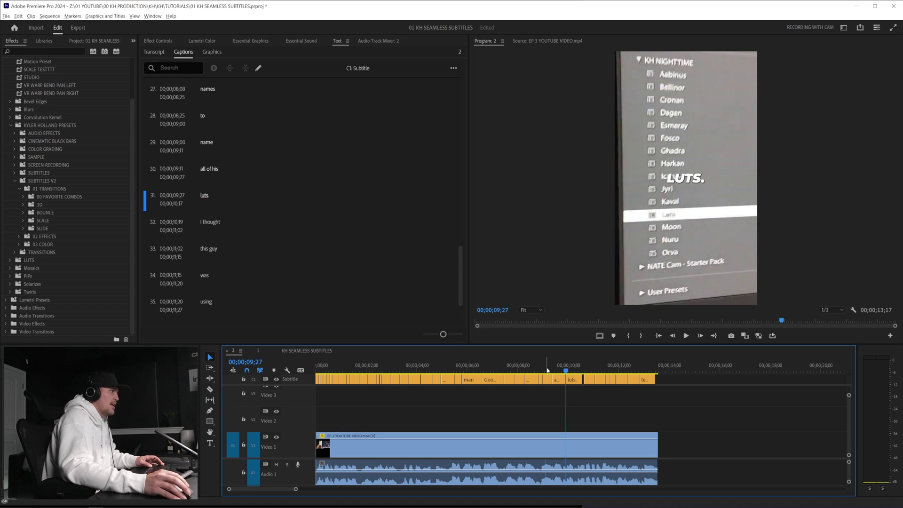
key("space")
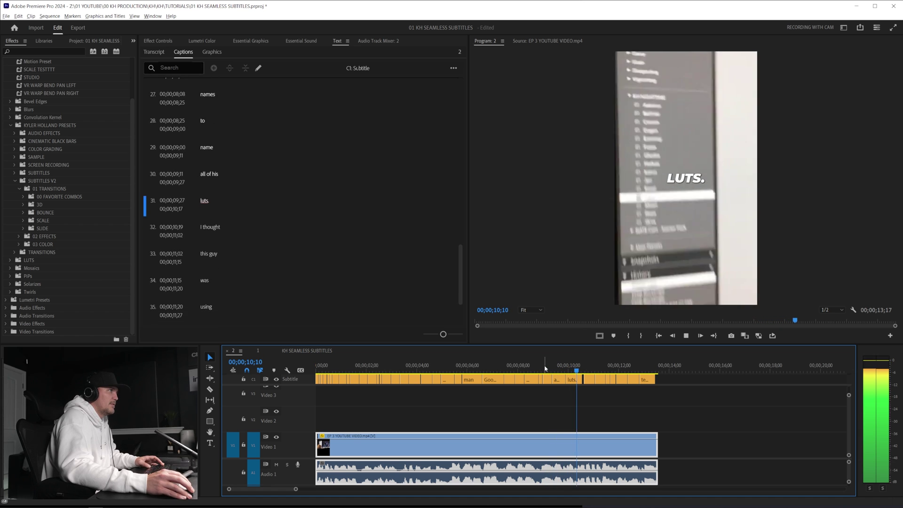
left_click(571, 368)
scroll(418, 243, "down", 1)
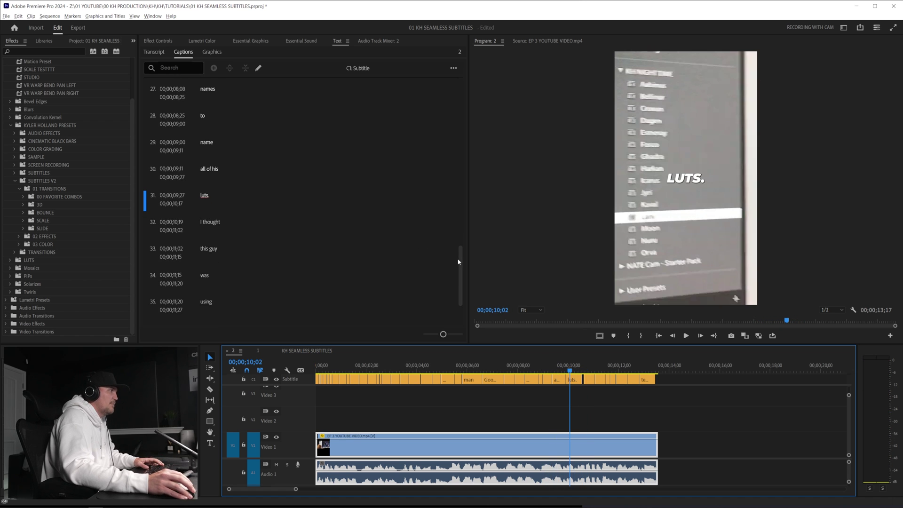
left_click_drag(461, 260, 462, 281)
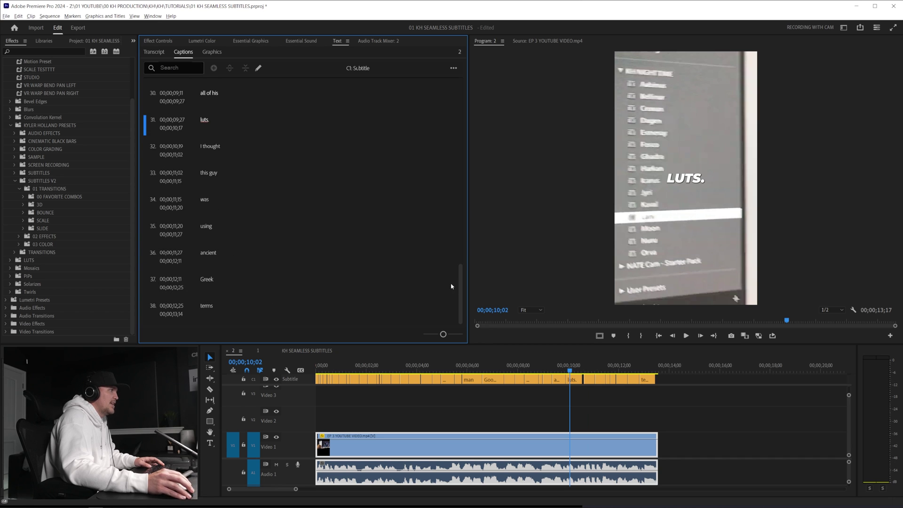
left_click_drag(462, 298, 466, 239)
- Select all captions on the Subtitle track and upgrade them to graphics
left_click(635, 406)
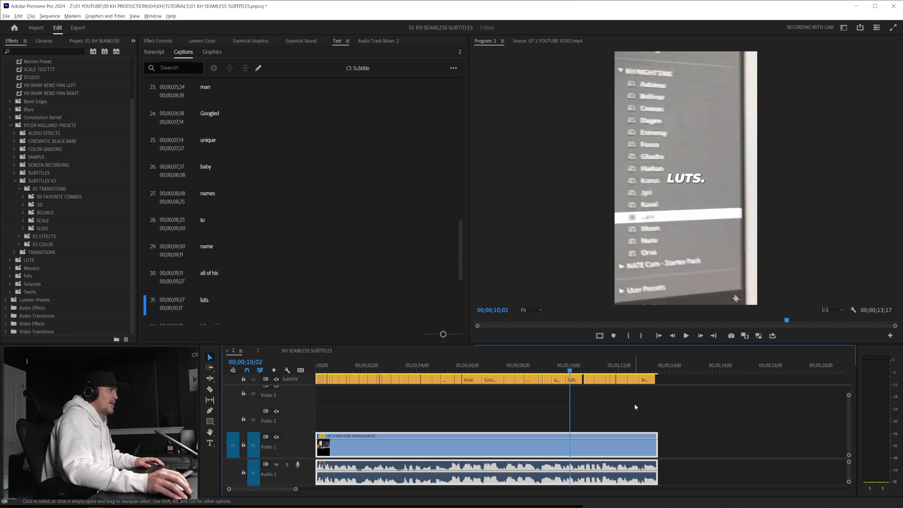
left_click_drag(488, 396, 311, 382)
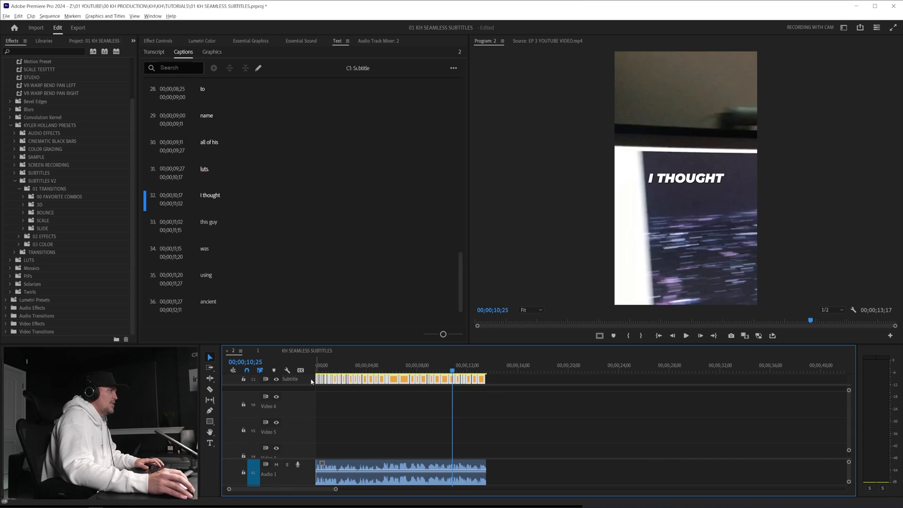
key("ctrl+a")
left_click(104, 16)
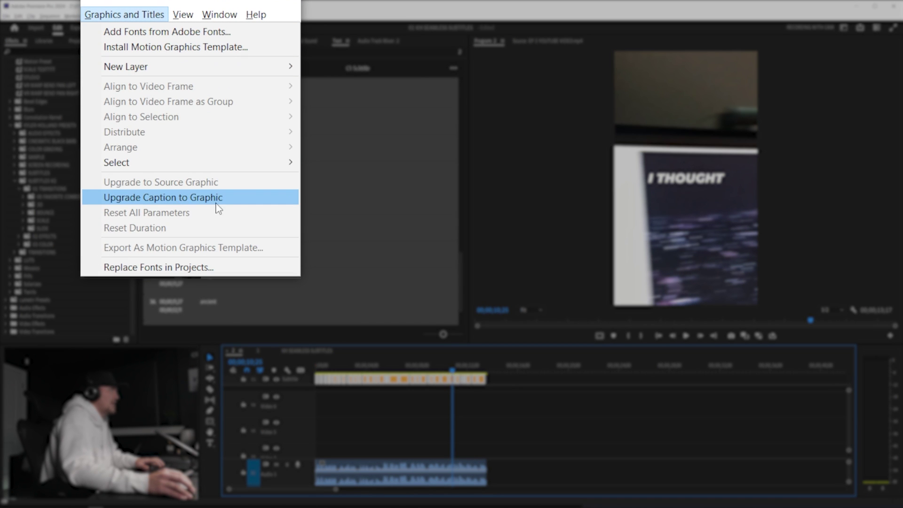
left_click(241, 206)
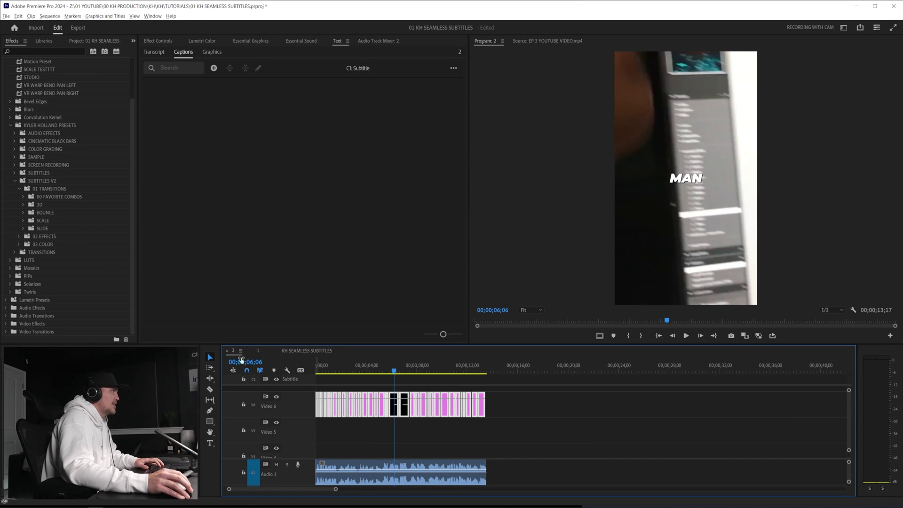
- Apply the SCALE CONSTANT PUNCH UP ++ preset to all caption graphics and play the sequence from the start
left_click(24, 198)
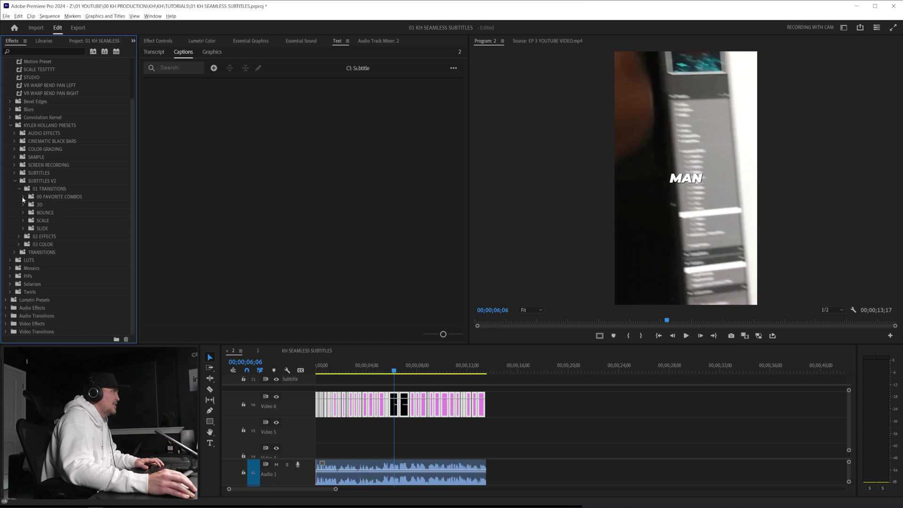
left_click(23, 220)
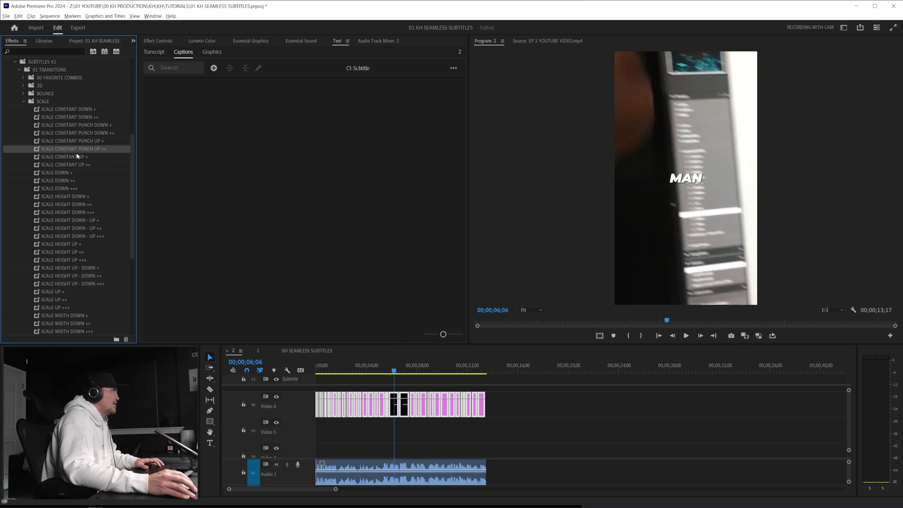
left_click_drag(393, 366, 399, 403)
left_click(390, 366)
key("Home")
left_click(423, 433)
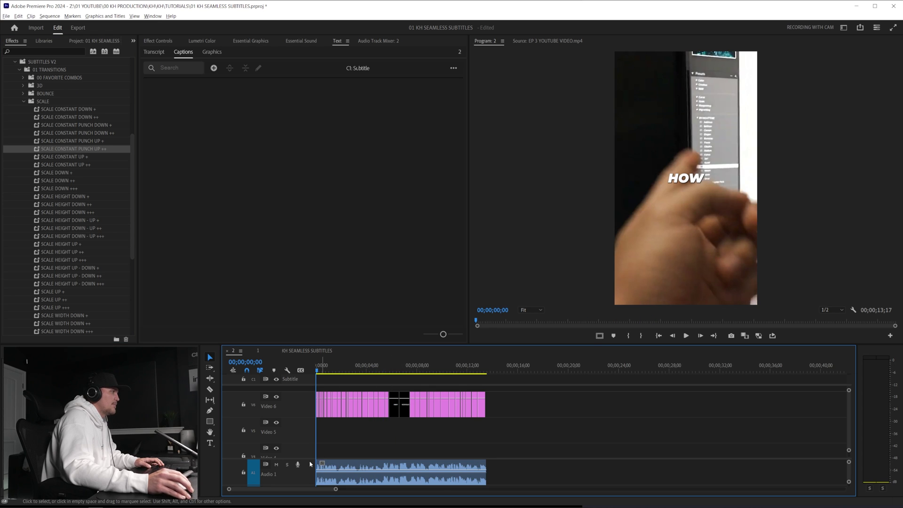
key("space")
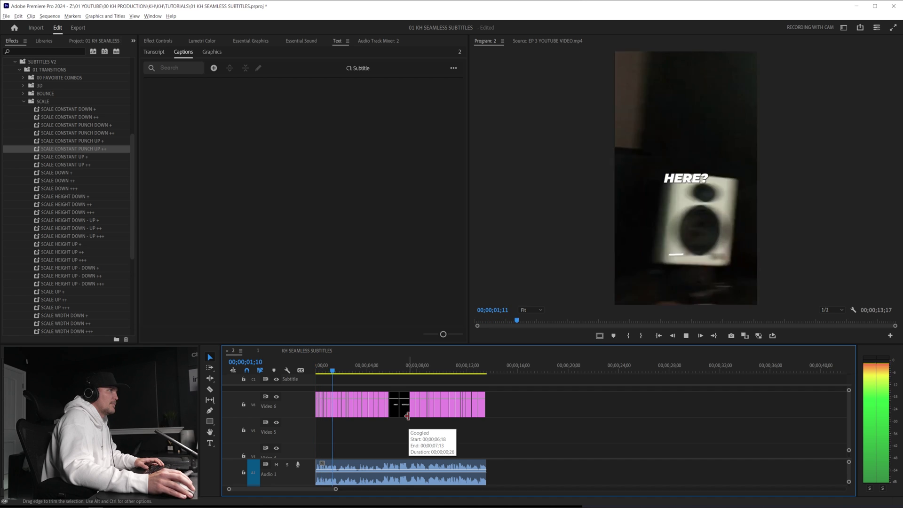
key("space")
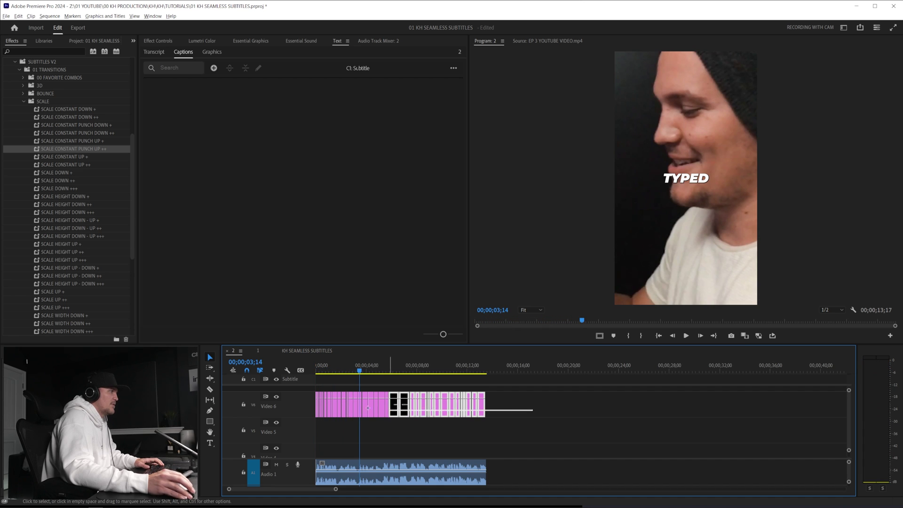
- Apply the BOUNCE DOWN ++++ preset to all caption graphics and play the sequence from the start
left_click(23, 93)
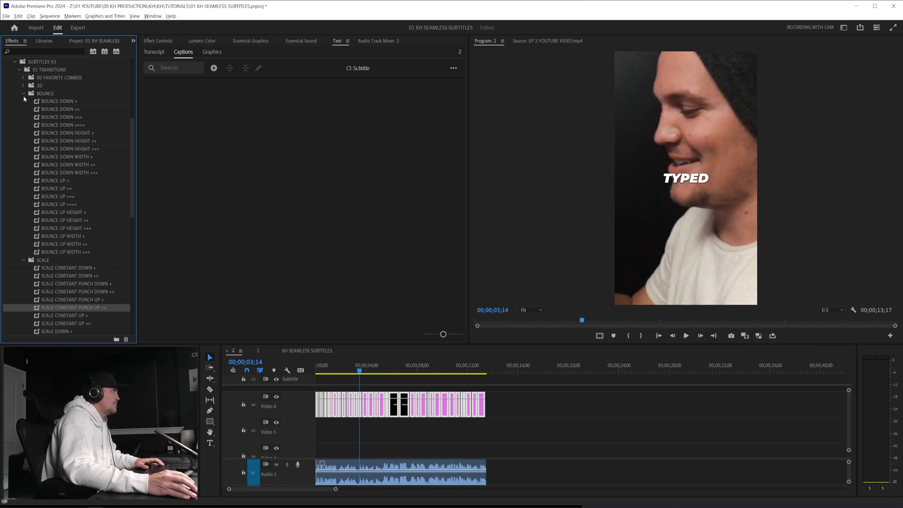
left_click_drag(67, 127, 342, 403)
left_click_drag(331, 368, 312, 370)
key("space")
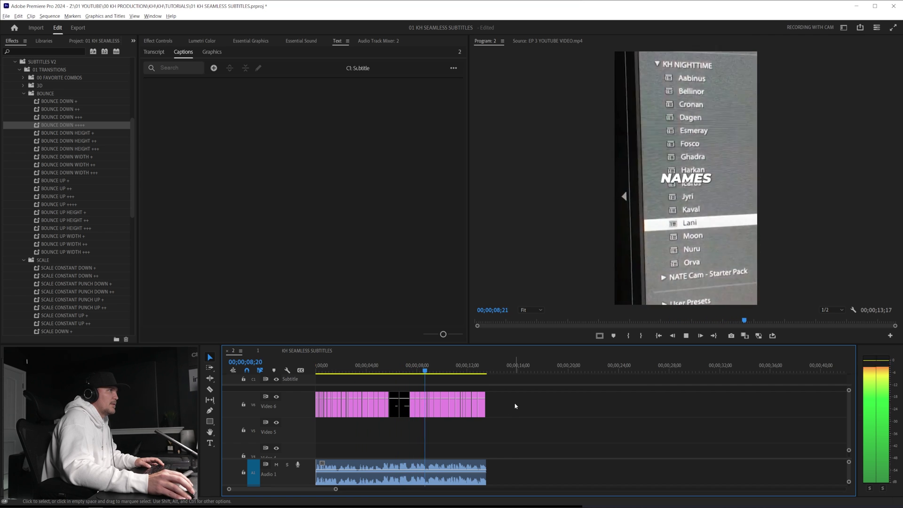
- Set the Motion scale of the "man" caption graphic at about 00;00;06;04 to 132
left_click_drag(446, 370, 393, 371)
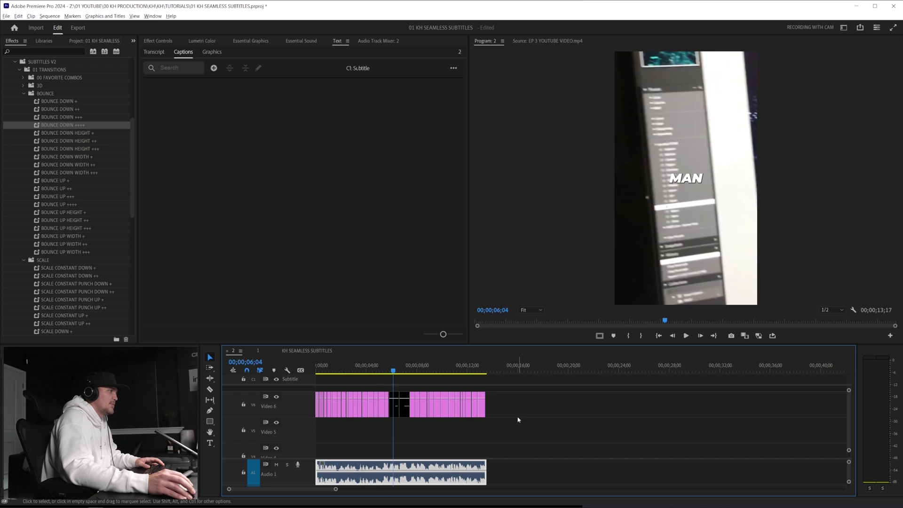
left_click_drag(518, 416, 358, 399)
left_click(453, 390)
left_click(393, 405)
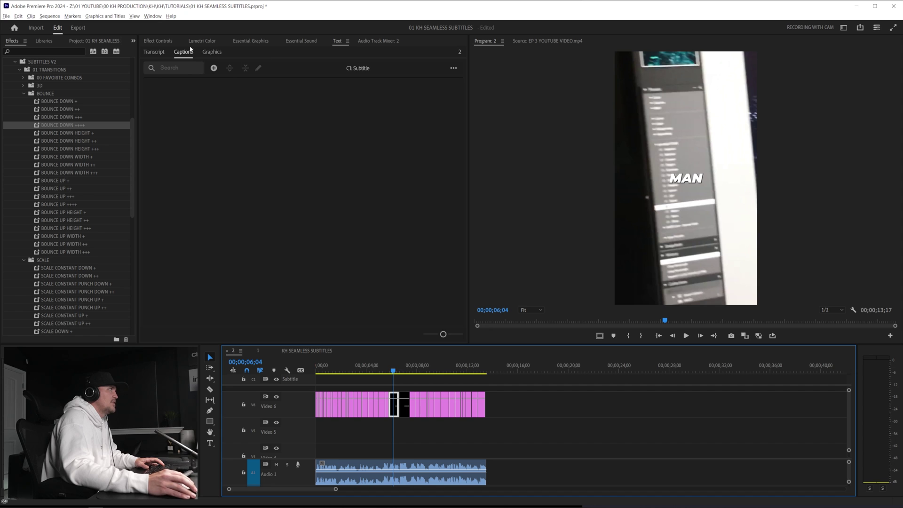
left_click(158, 41)
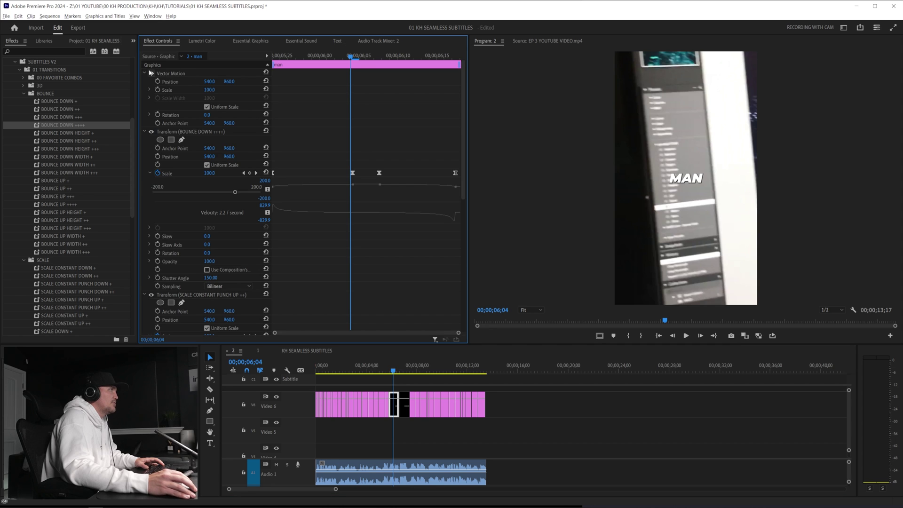
scroll(206, 153, "down", 5)
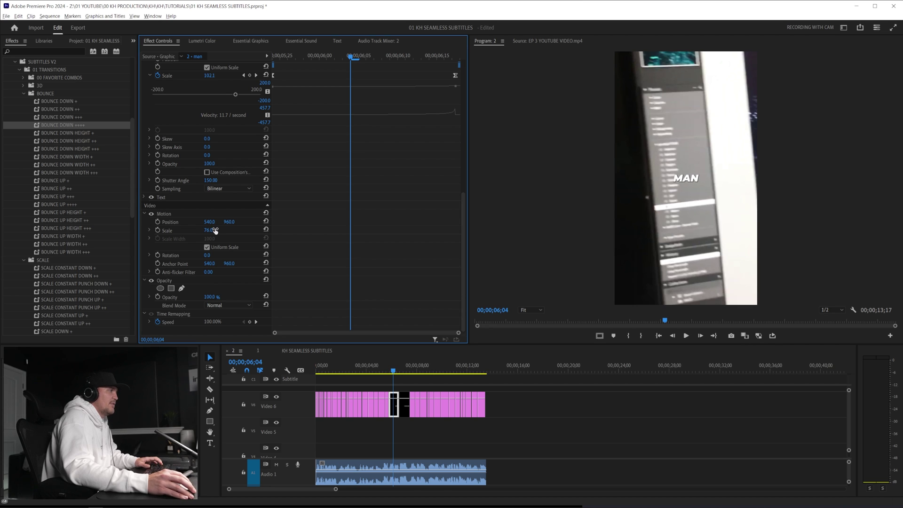
left_click_drag(213, 230, 428, 221)
key("ctrl+z")
key("ctrl+z")
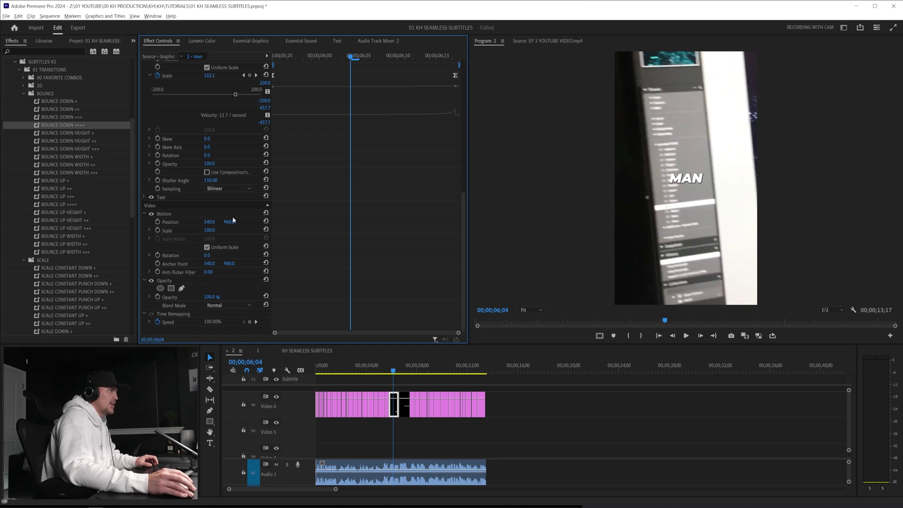
left_click_drag(213, 231, 228, 231)
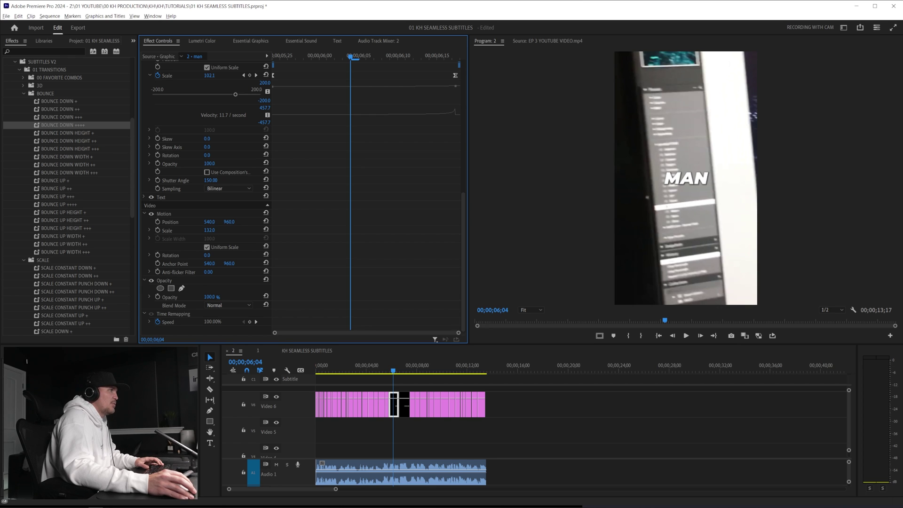
- Paste the "man" graphic's Motion onto all caption graphics on Video 6 and play the sequence from the start with Audio 1 muted
left_click(174, 215)
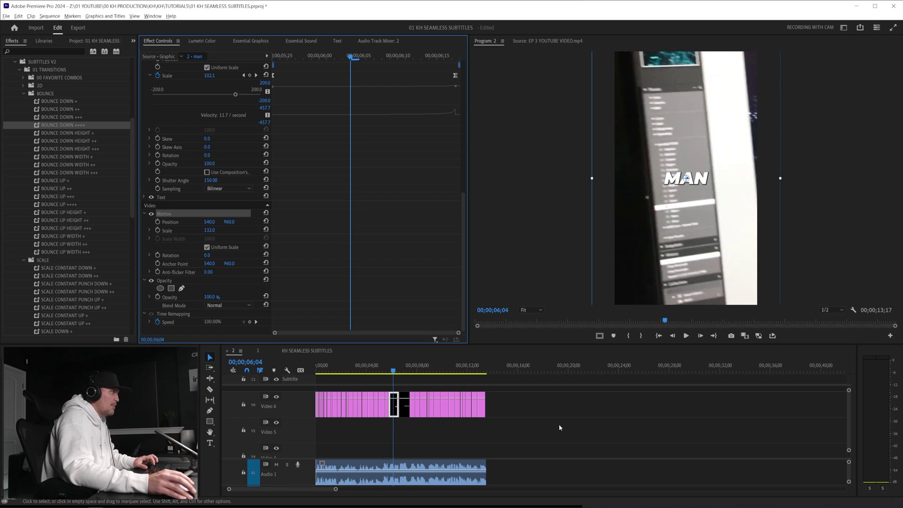
left_click_drag(526, 417, 318, 390)
left_click_drag(371, 372, 316, 380)
left_click(419, 421)
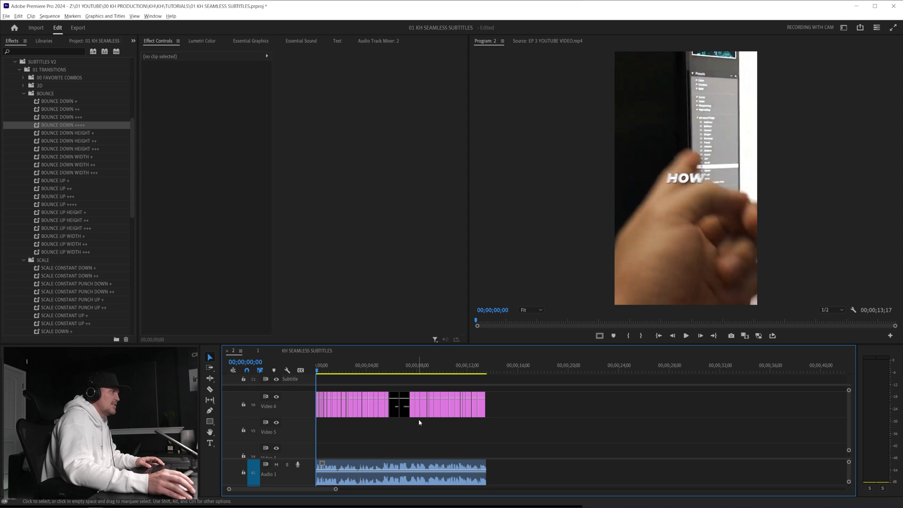
left_click(276, 464)
key("space")
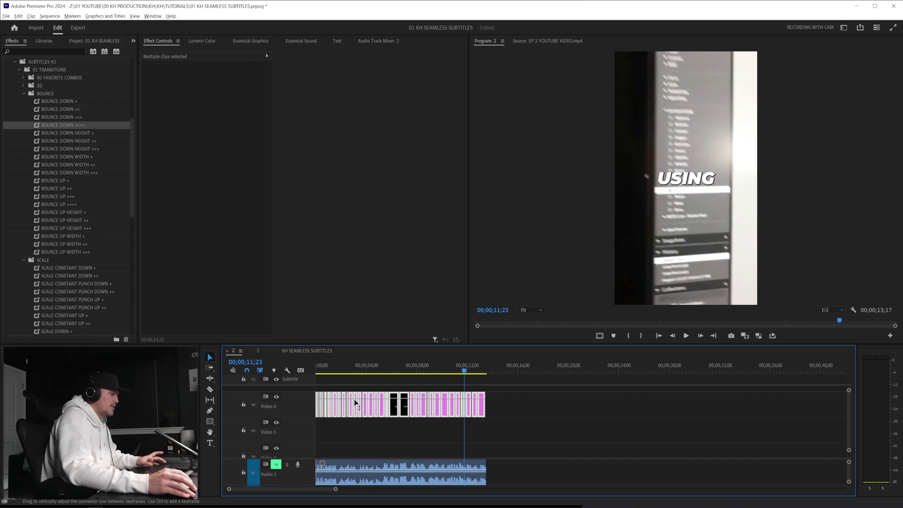
- Remove the Transform effects from all selected caption graphics, leaving Motion, Vector Motion, Opacity and Time Remapping out of the removal
key("ctrl+alt+v")
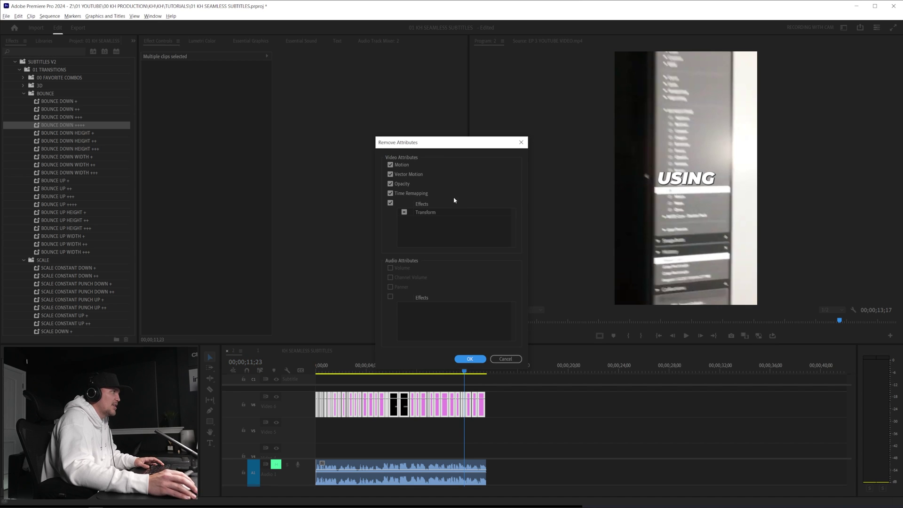
left_click(391, 194)
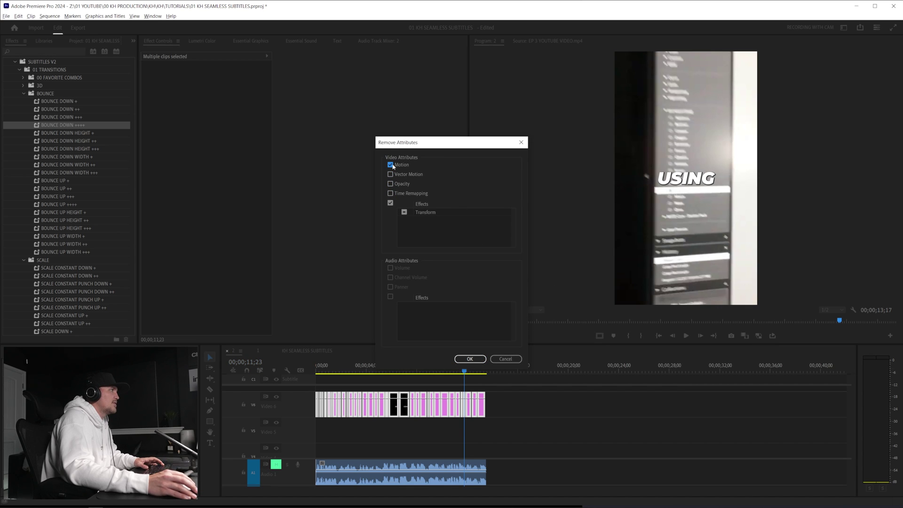
left_click(481, 359)
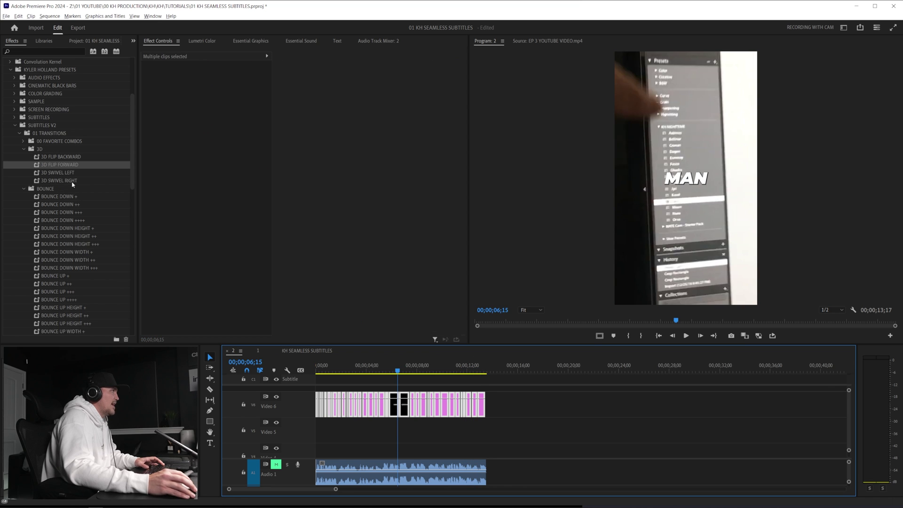
- Apply the 3D FLIP FORWARD preset to all caption graphics and play the sequence from the start
left_click_drag(68, 165, 415, 403)
key("Home")
key("space")
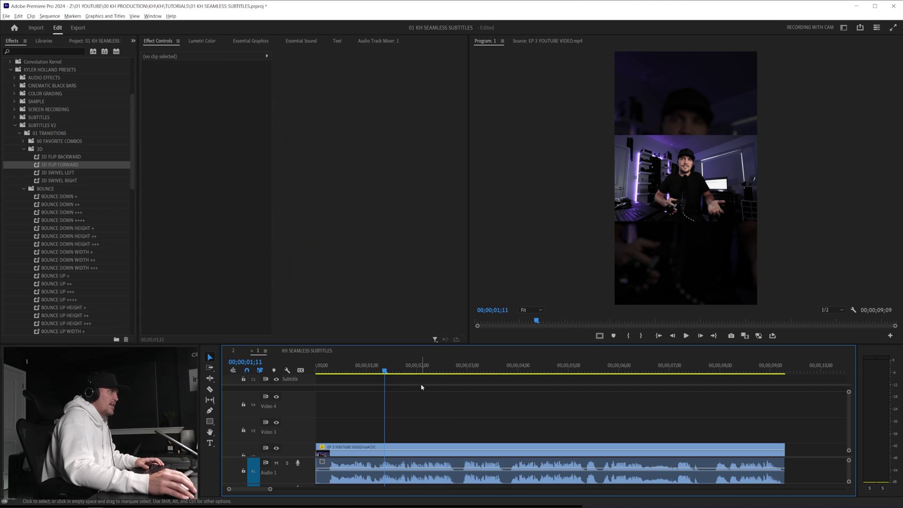
key("Home")
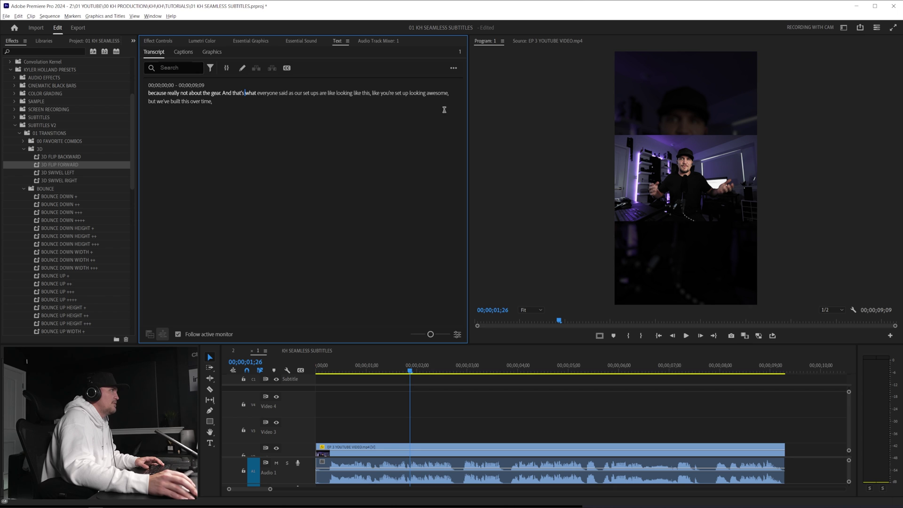
- Create Subtitle captions from sequence 1's transcript with a maximum length of 7 characters and a 0-frame gap
left_click(288, 68)
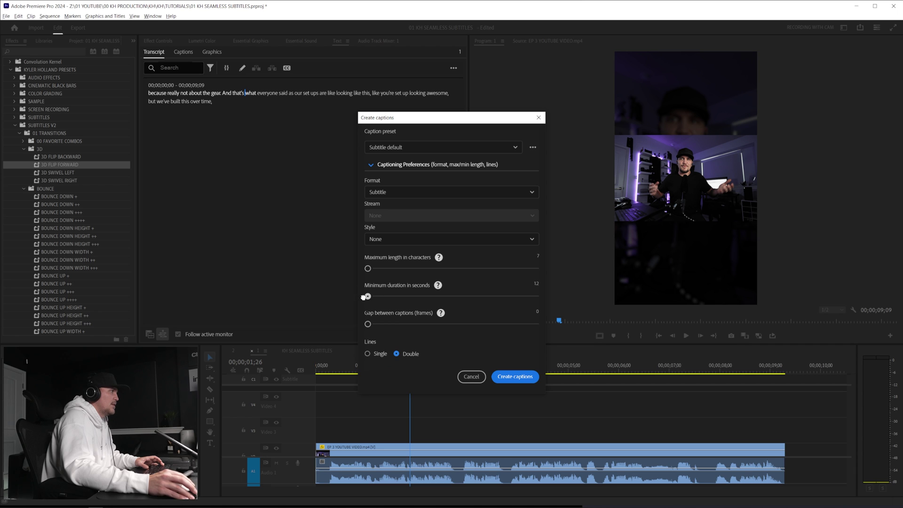
left_click(517, 376)
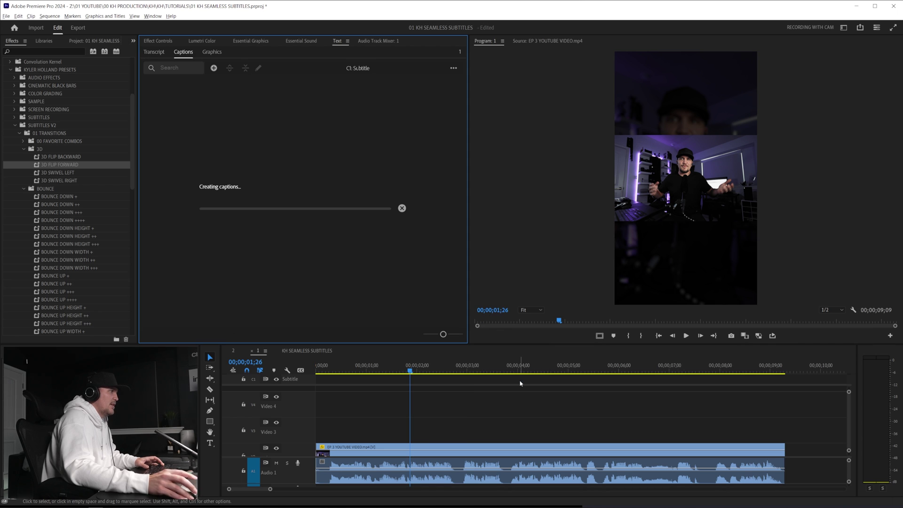
- Style all captions on the new Subtitle track in Montserrat Black Italic, size 81, all caps, positioned in the centre zone
left_click(234, 42)
left_click(203, 139)
type("mont")
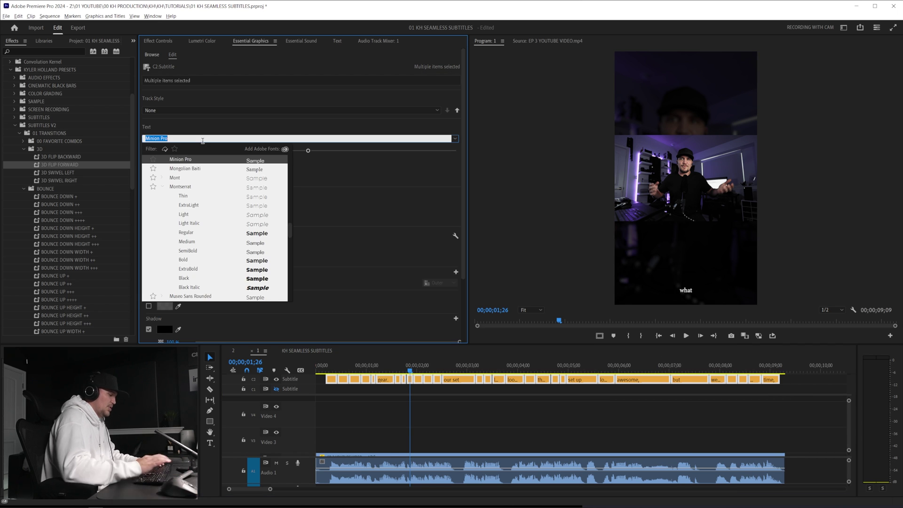
left_click(201, 269)
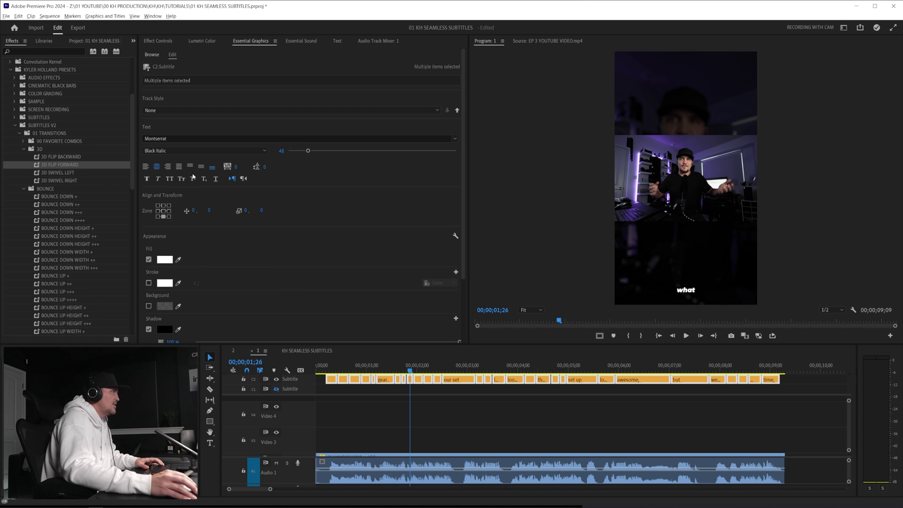
left_click(169, 179)
left_click(163, 211)
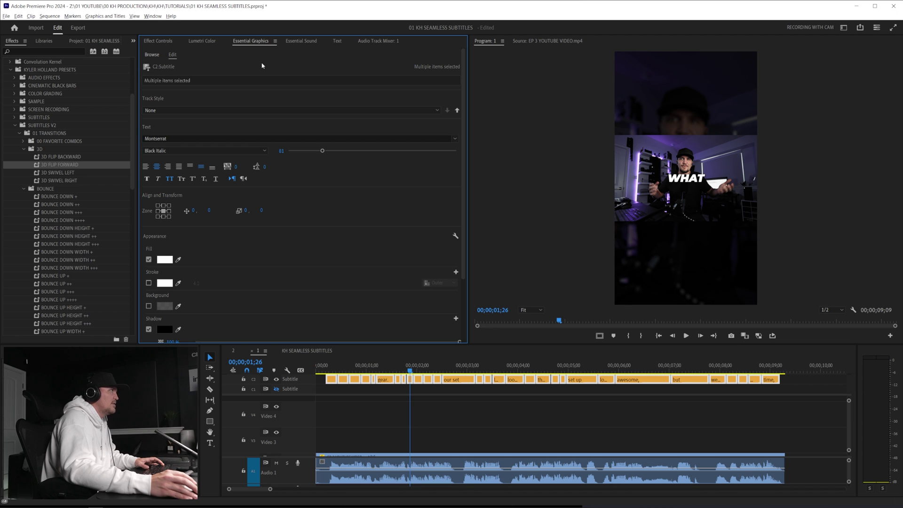
- Review the caption list to its end and upgrade all captions on the C2 Subtitle track to graphics
left_click(335, 41)
left_click_drag(461, 124, 464, 245)
left_click(278, 211)
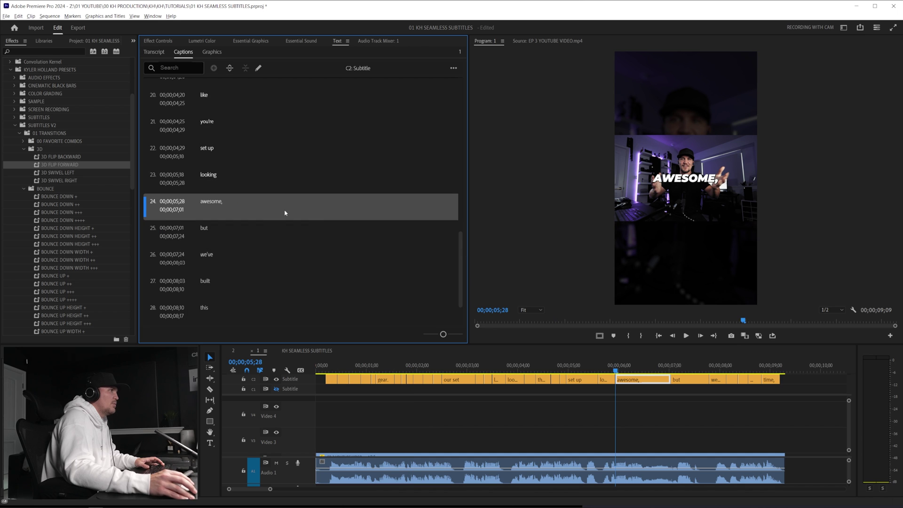
scroll(459, 264, "down", 2)
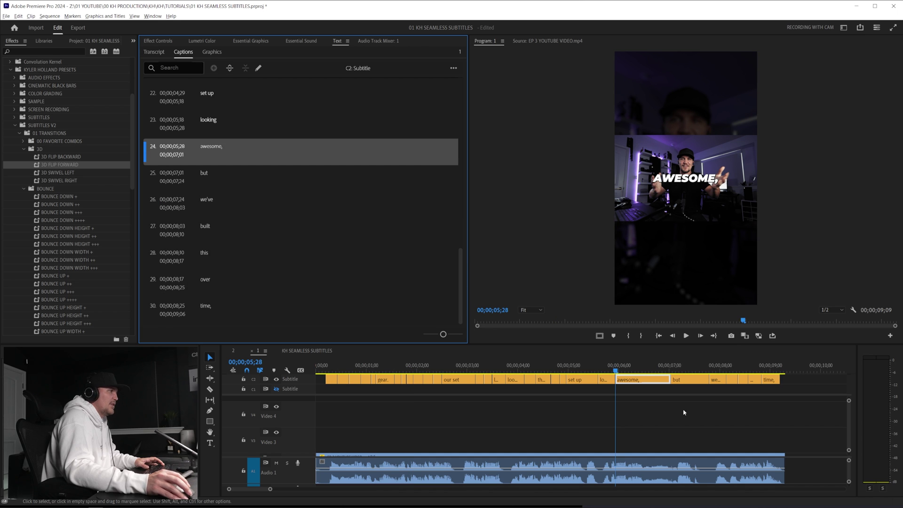
left_click_drag(789, 412, 326, 358)
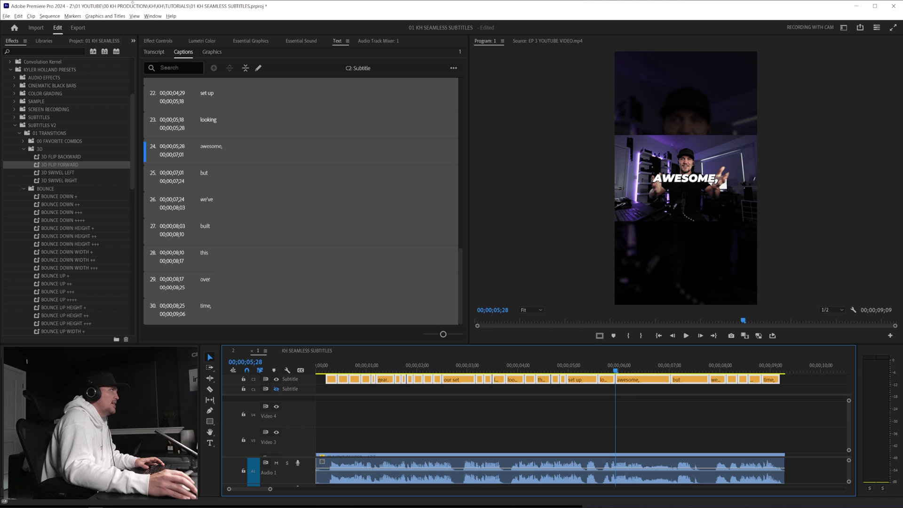
left_click(106, 15)
left_click(124, 107)
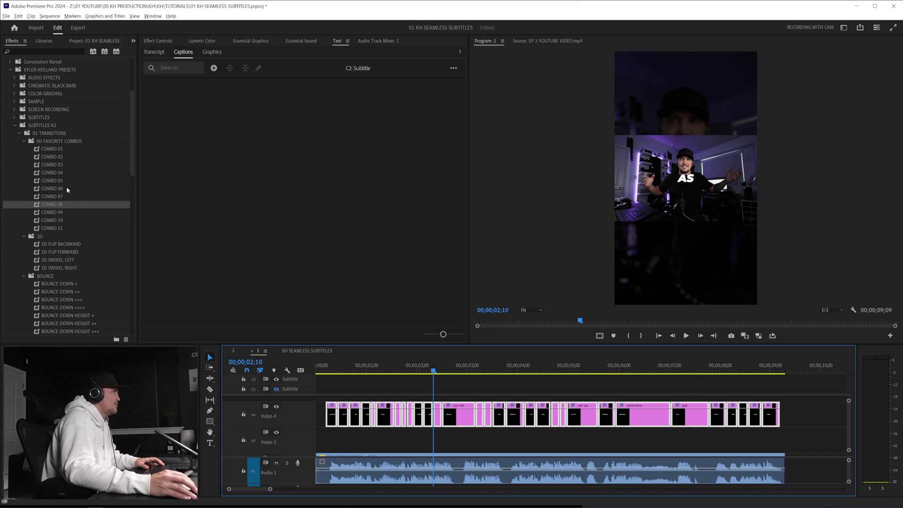
- Apply the COMBO 06 preset to all caption graphics on Video 4 and play the sequence from the first caption
left_click_drag(66, 189, 394, 415)
left_click(326, 371)
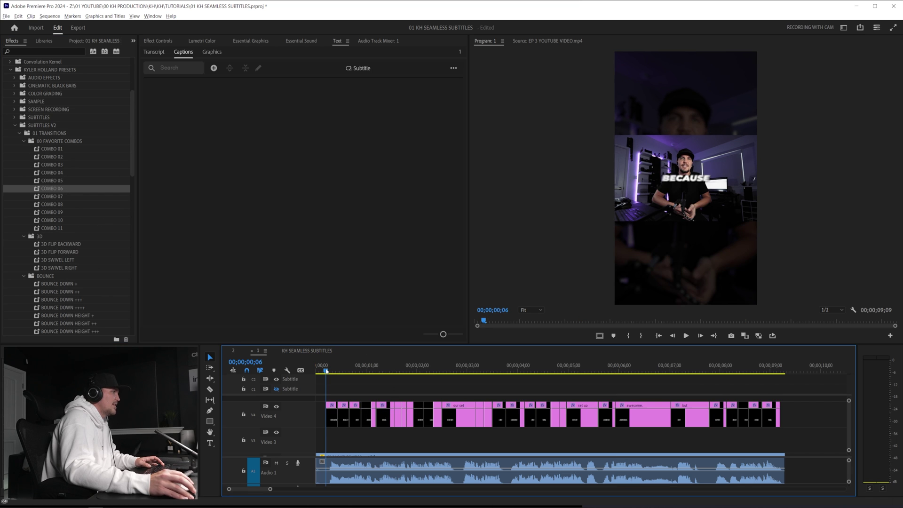
key("space")
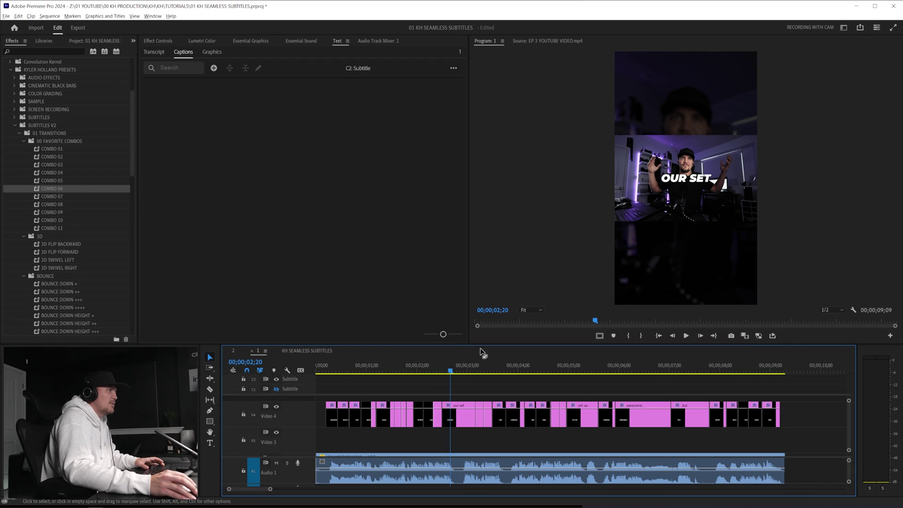
- Lower the "our set" caption graphic below the footage by setting its Motion position to 540, 1406
left_click(458, 414)
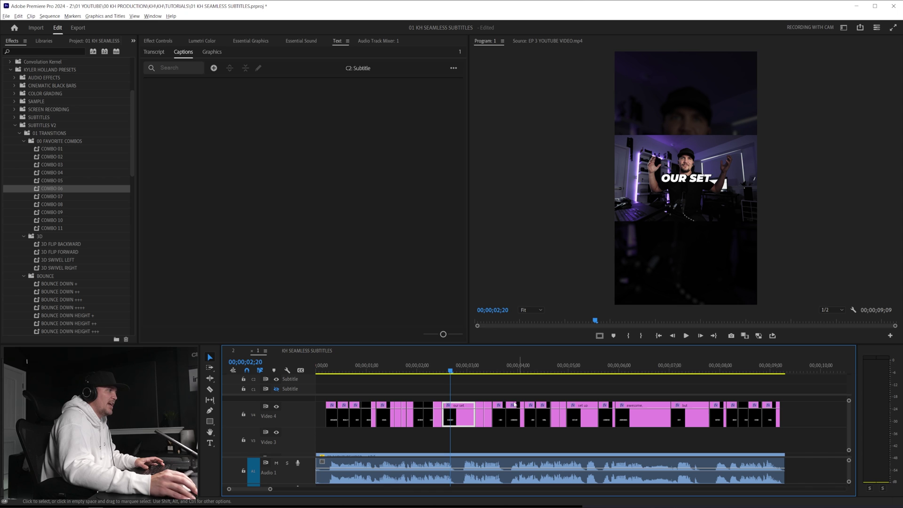
left_click(168, 42)
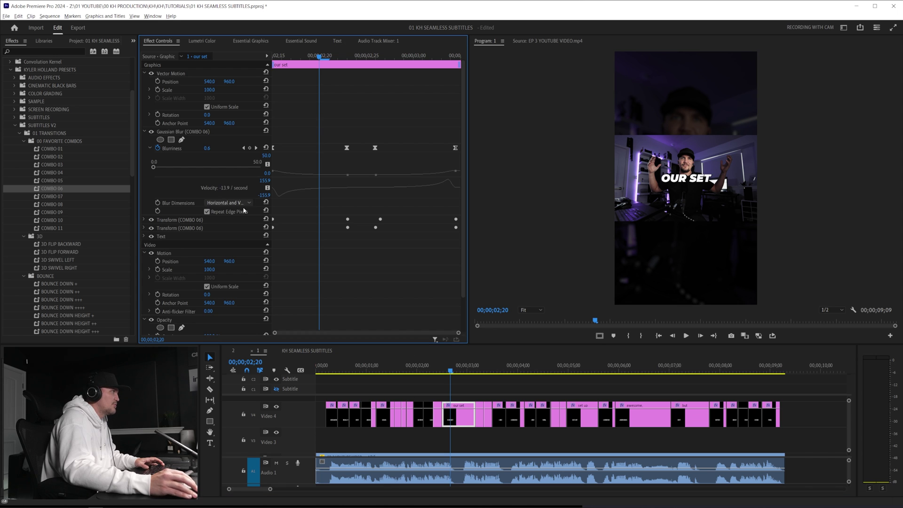
scroll(307, 252, "down", 2)
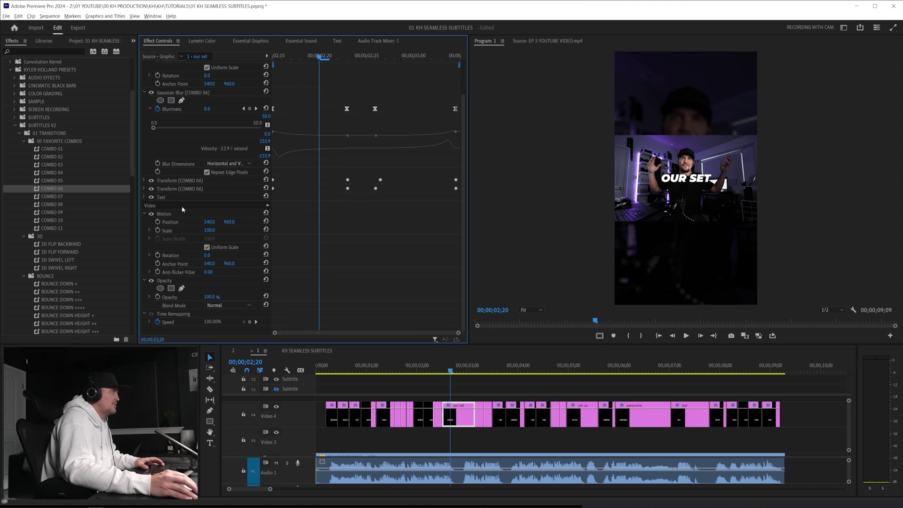
left_click_drag(229, 222, 434, 222)
left_click_drag(261, 222, 266, 222)
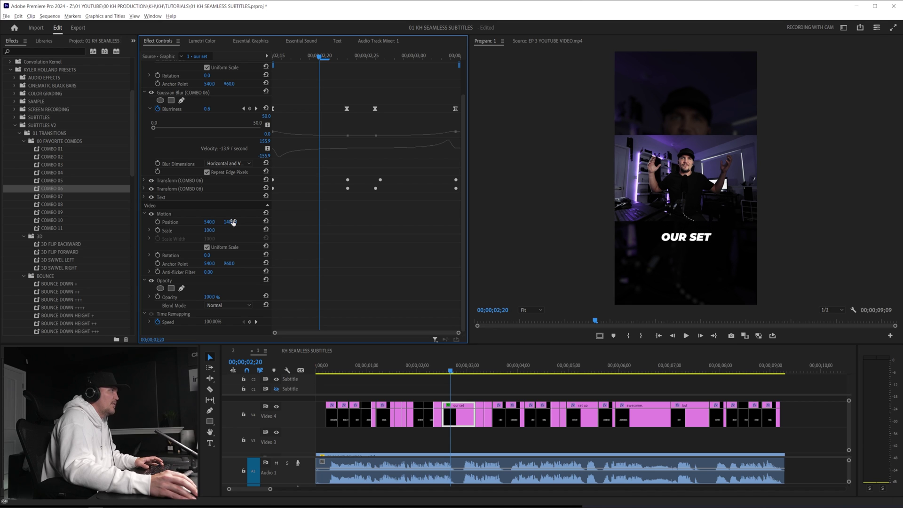
- Paste the "our set" graphic's Motion onto all caption graphics on Video 4 and play from near the start with Audio 1 muted
left_click(173, 214)
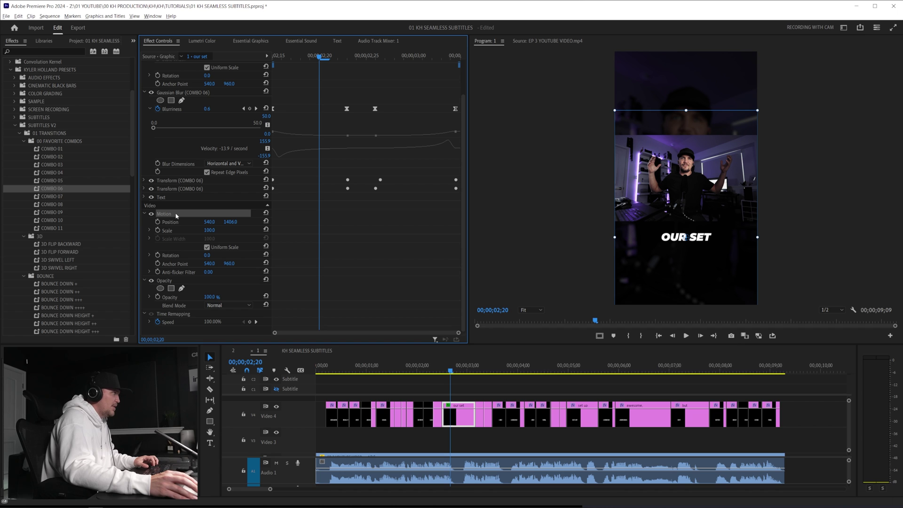
left_click_drag(751, 447, 328, 421)
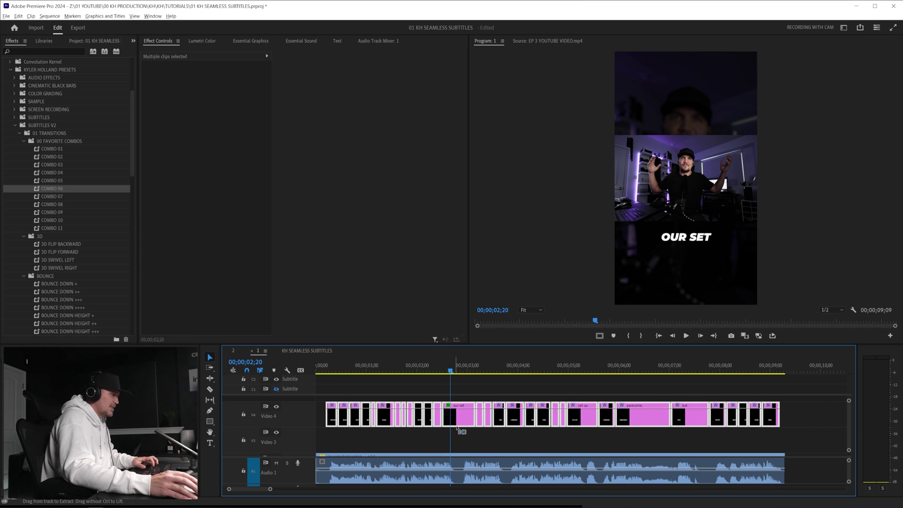
key("ctrl+v")
left_click(321, 368)
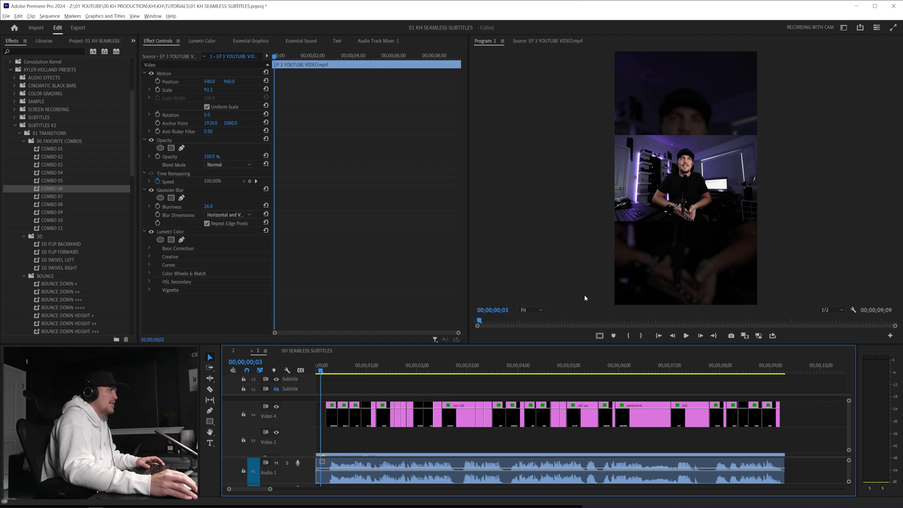
key("space")
left_click(276, 462)
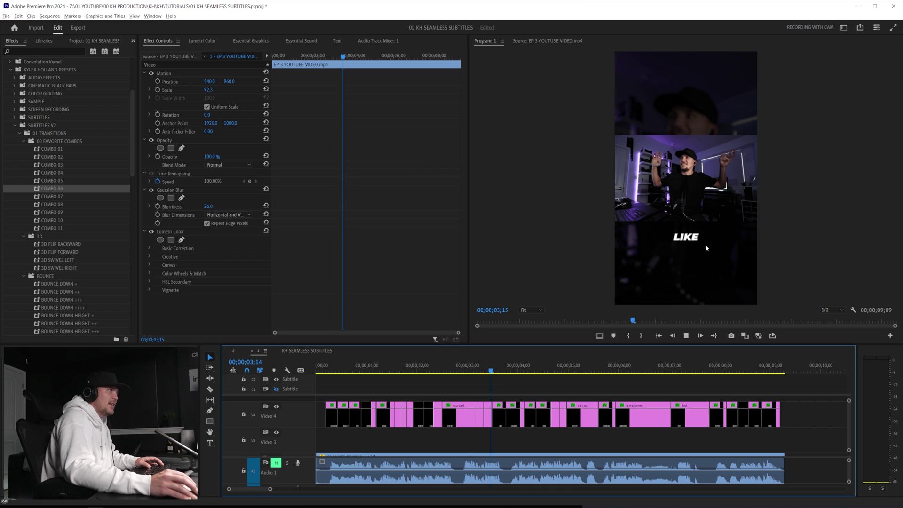
- Remove the Transform and Gaussian Blur effects from all caption graphics on Video 4, keeping their Motion settings
left_click_drag(802, 423, 322, 418)
key("ctrl+alt+x")
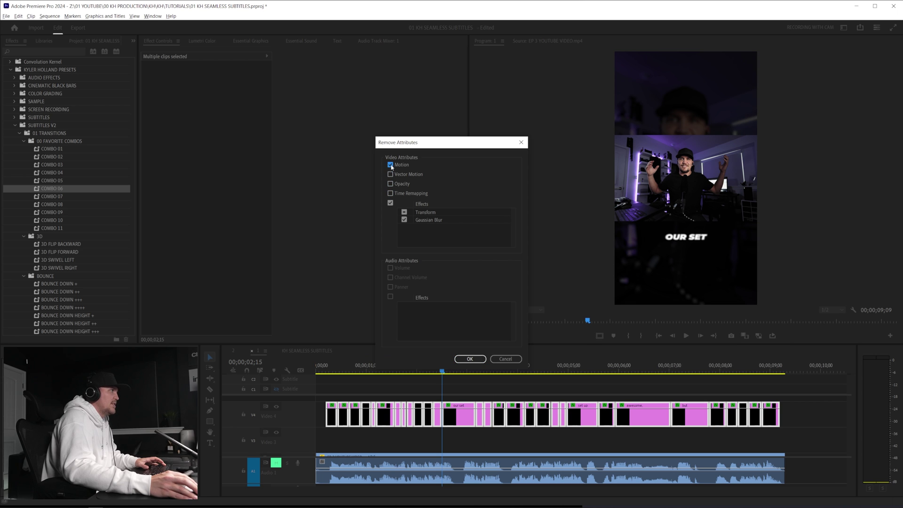
left_click(470, 359)
- Apply the SLIDE DOWN BLUR + preset to all caption graphics on Video 4 and play from the first caption
scroll(94, 235, "down", 15)
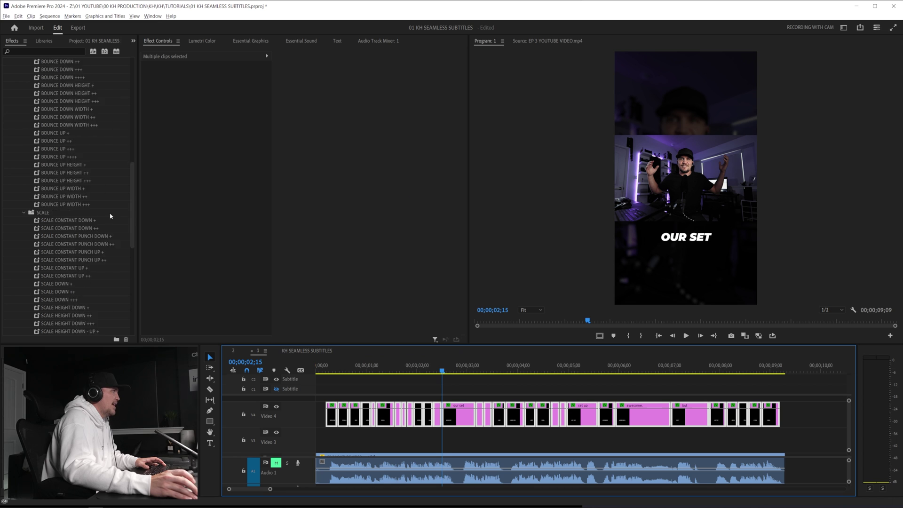
scroll(75, 258, "down", 2)
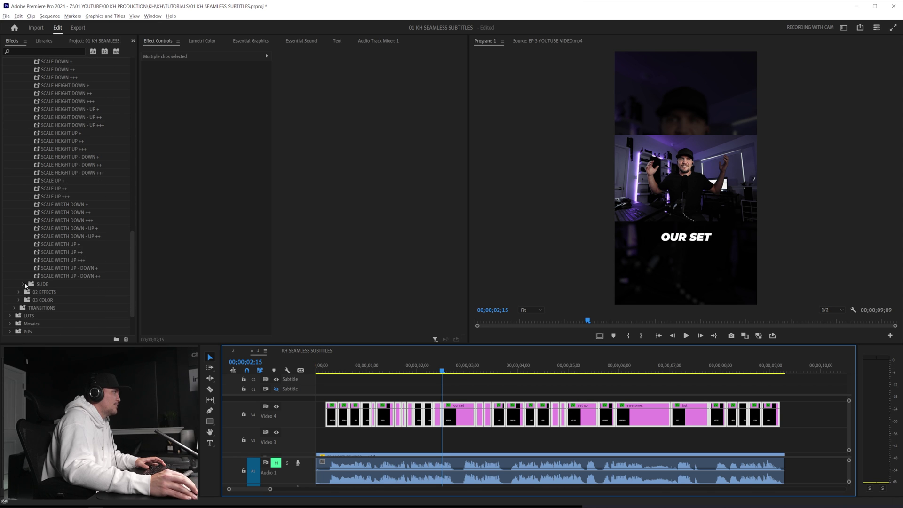
left_click(24, 284)
scroll(52, 275, "down", 3)
left_click_drag(62, 260, 399, 416)
left_click(326, 369)
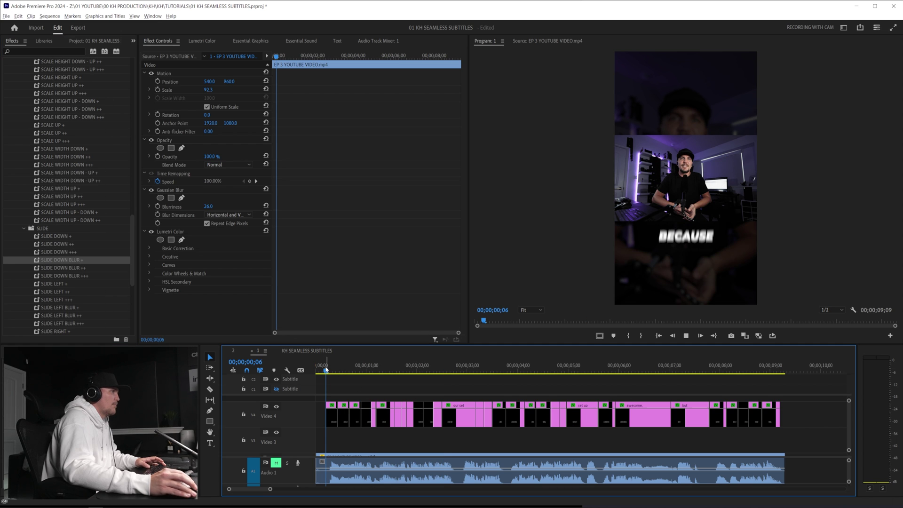